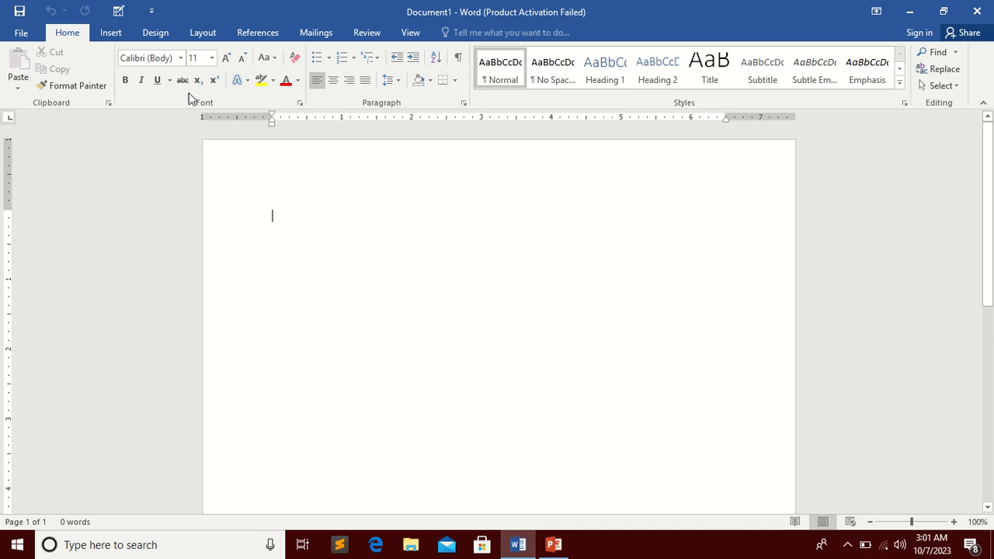
Fill the blank document with sample paragraphs generated by =rand()
left_click(155, 33)
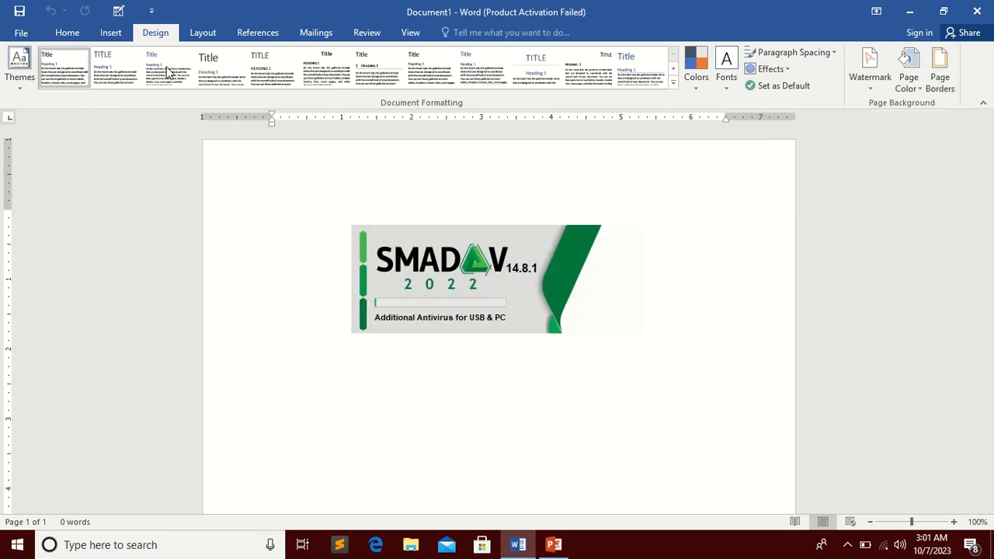
left_click(208, 35)
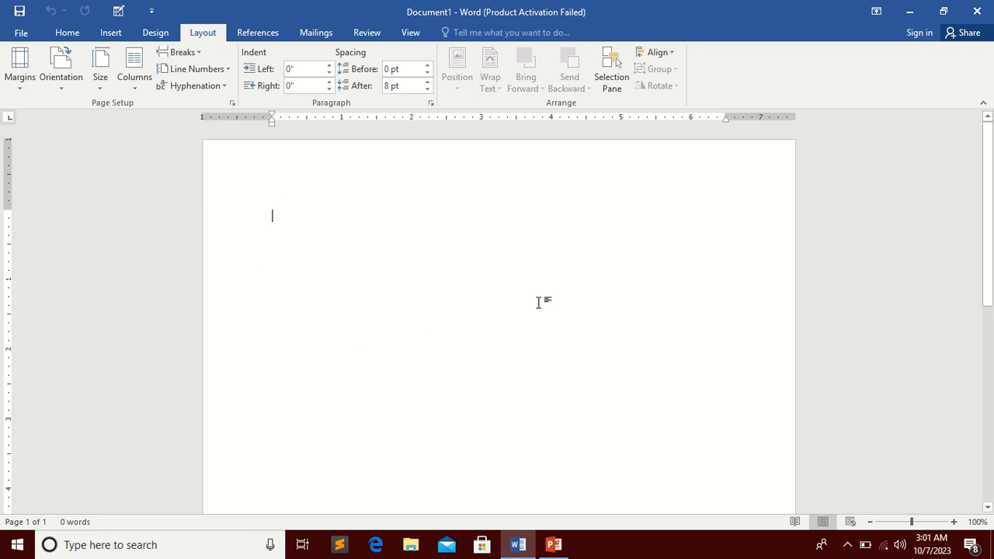
type("=")
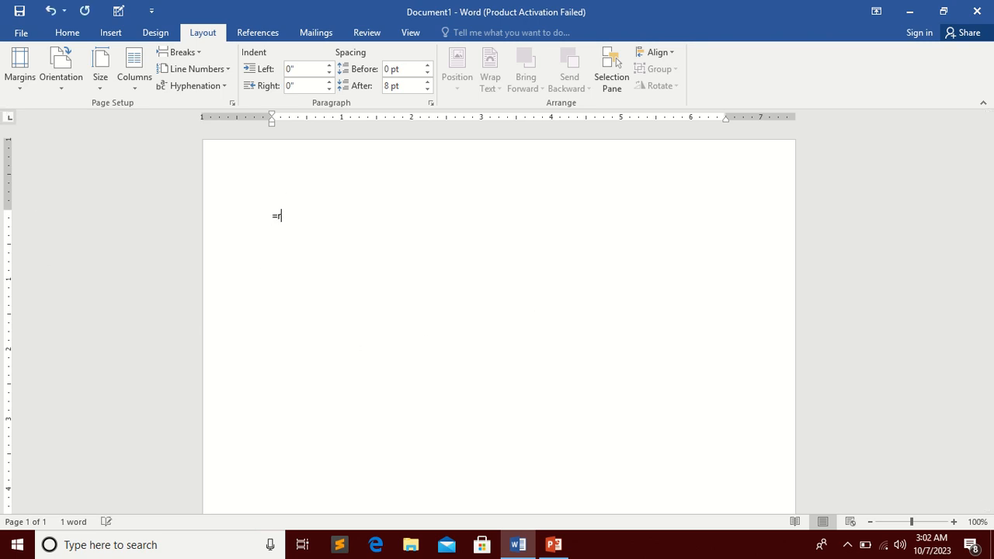
type("rand()")
key("Return")
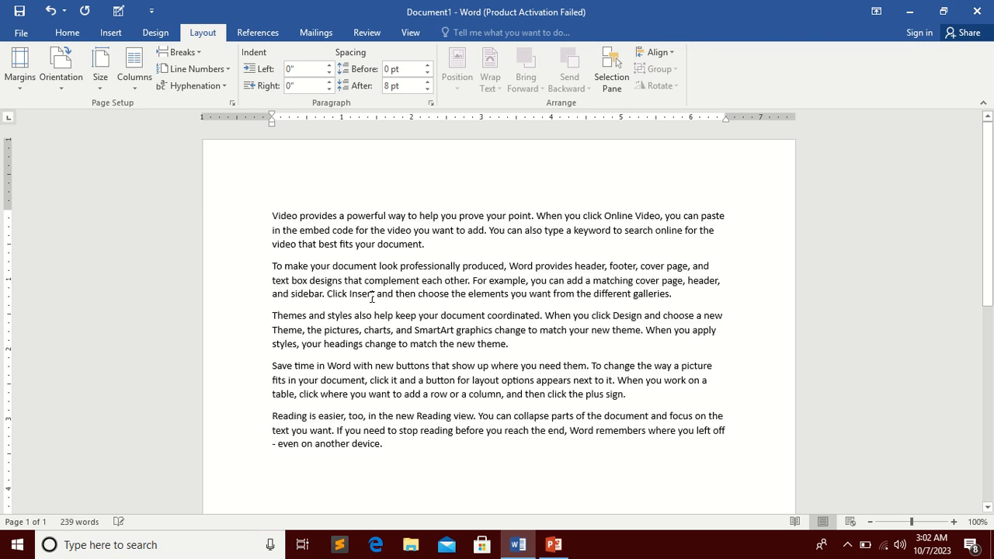
Enlarge all the sample text to 16 pt
left_click_drag(384, 444, 211, 186)
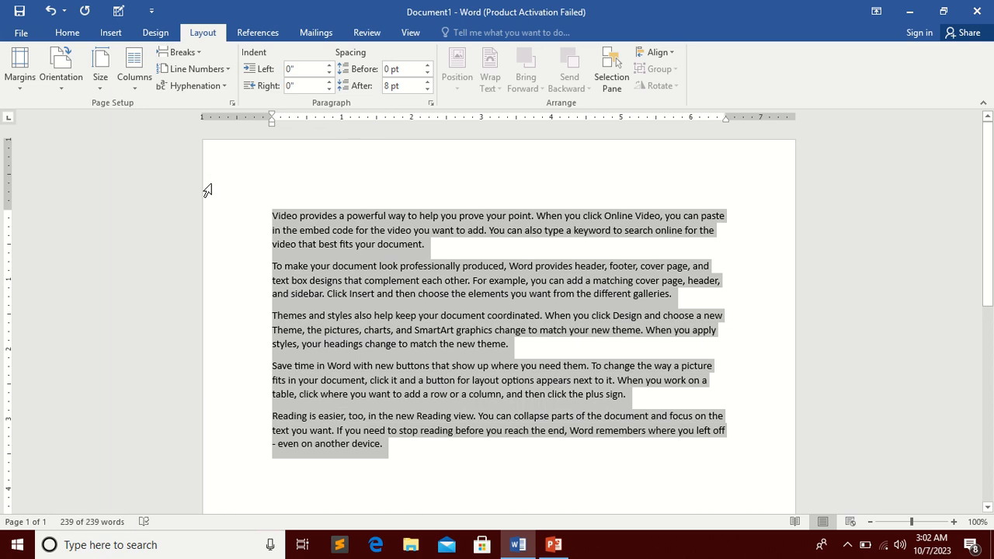
key("ctrl+shift+period")
key("ctrl+shift+period")
key("ctrl+shift+period")
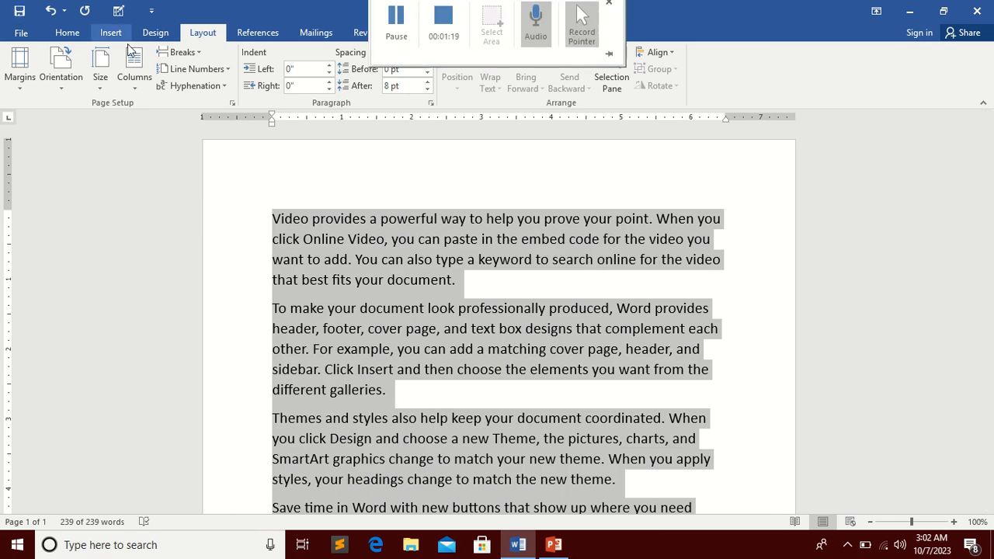
Justify all five sample paragraphs
left_click(67, 32)
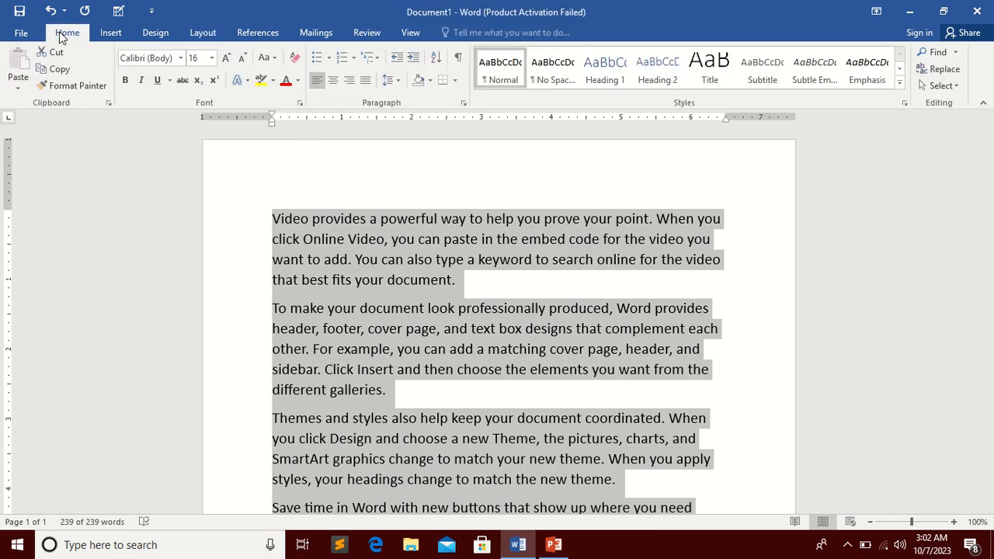
left_click(365, 80)
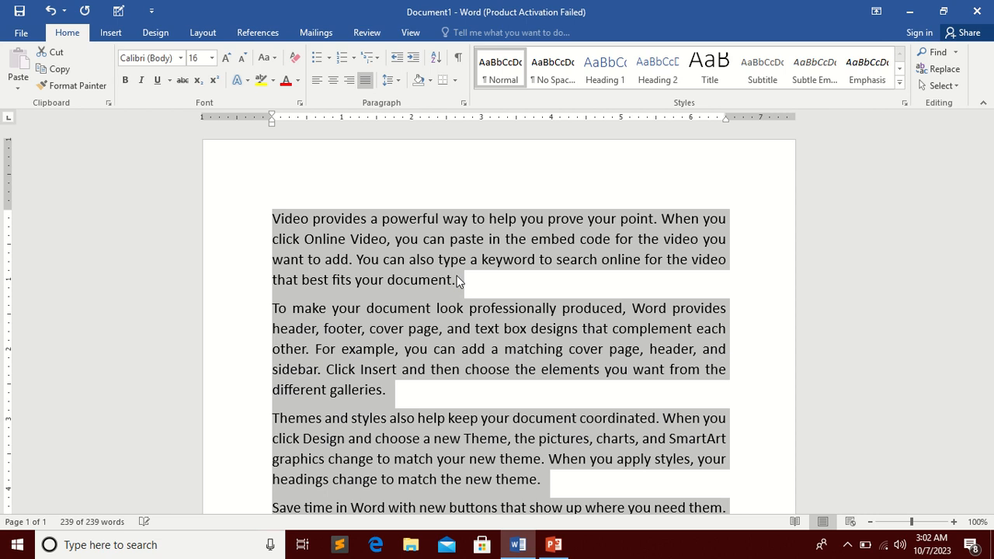
scroll(539, 323, "down", 3)
scroll(540, 328, "up", 3)
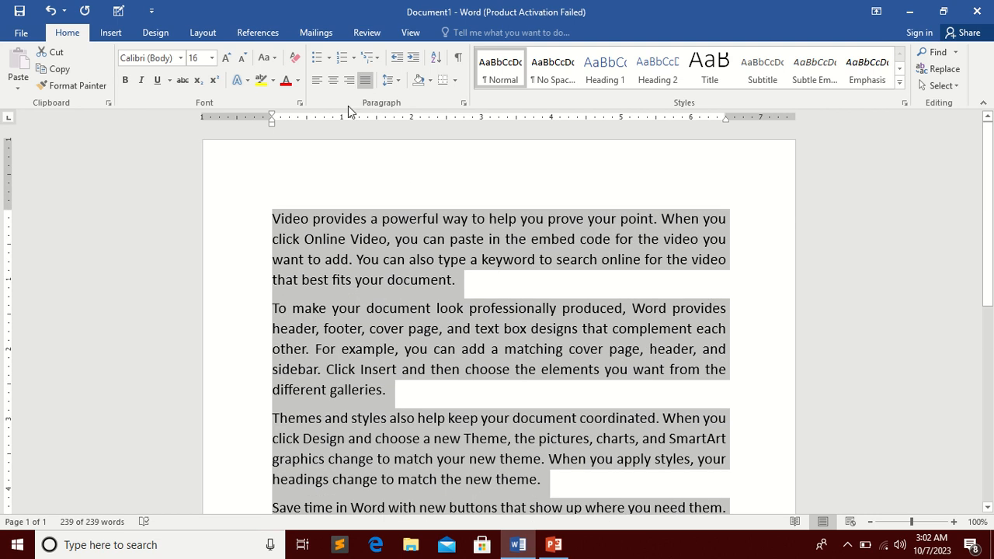
Apply the Wide margin preset, with 1" top and bottom and 2" left and right, to the document
left_click(204, 36)
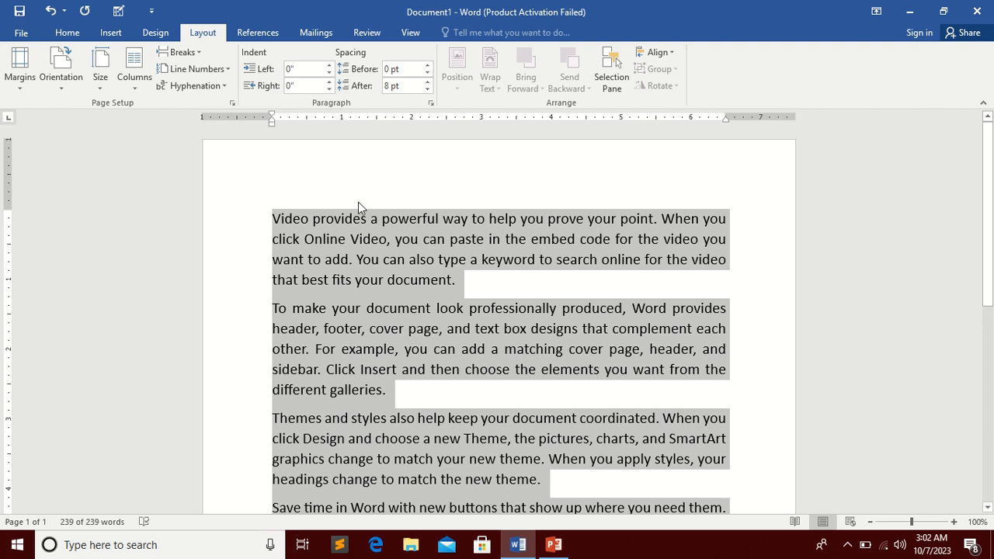
scroll(462, 203, "down", 6)
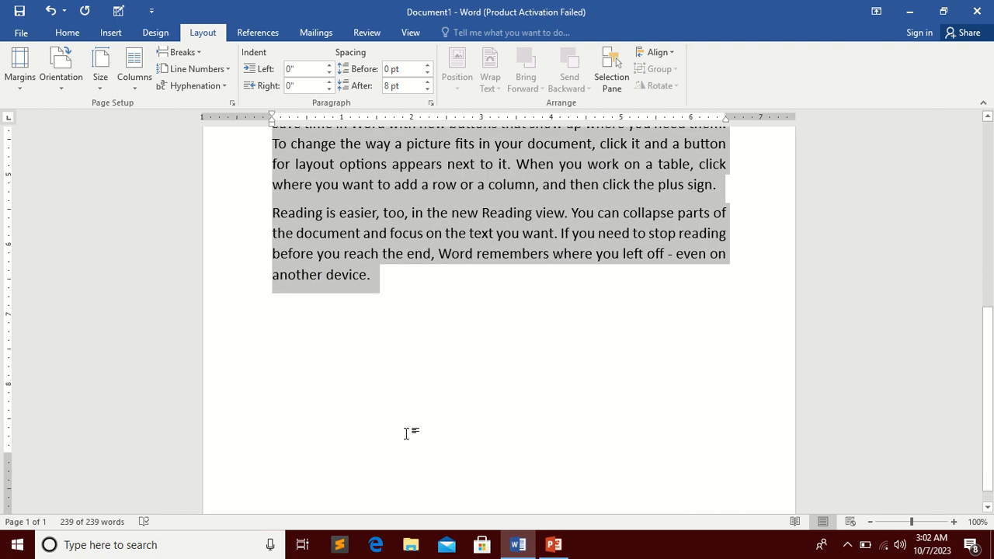
scroll(388, 472, "down", 1)
scroll(347, 275, "up", 7)
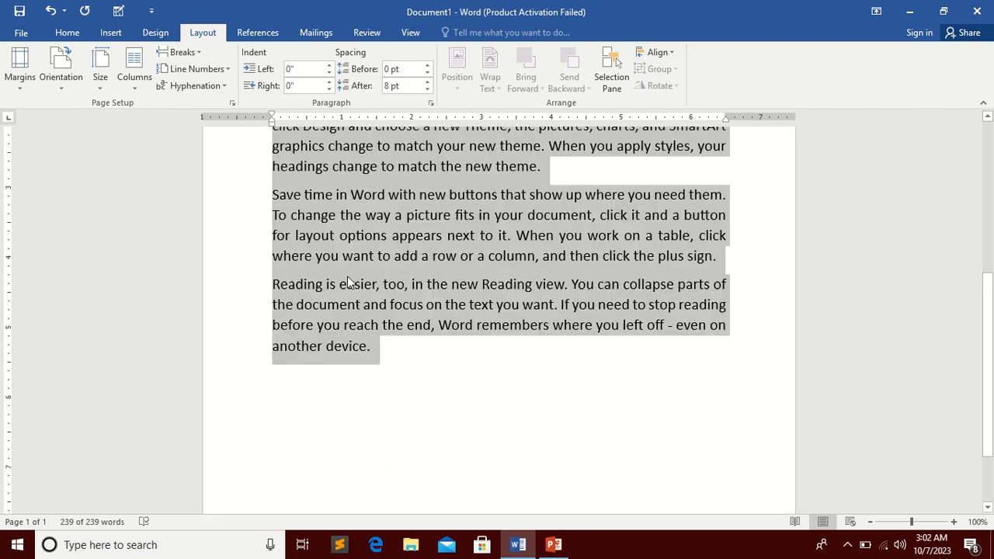
left_click(25, 77)
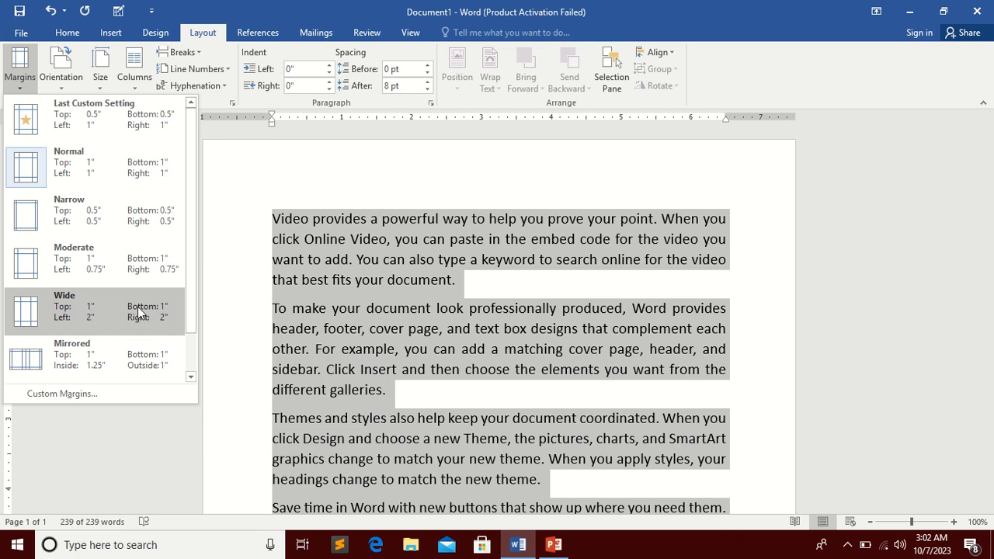
key("Escape")
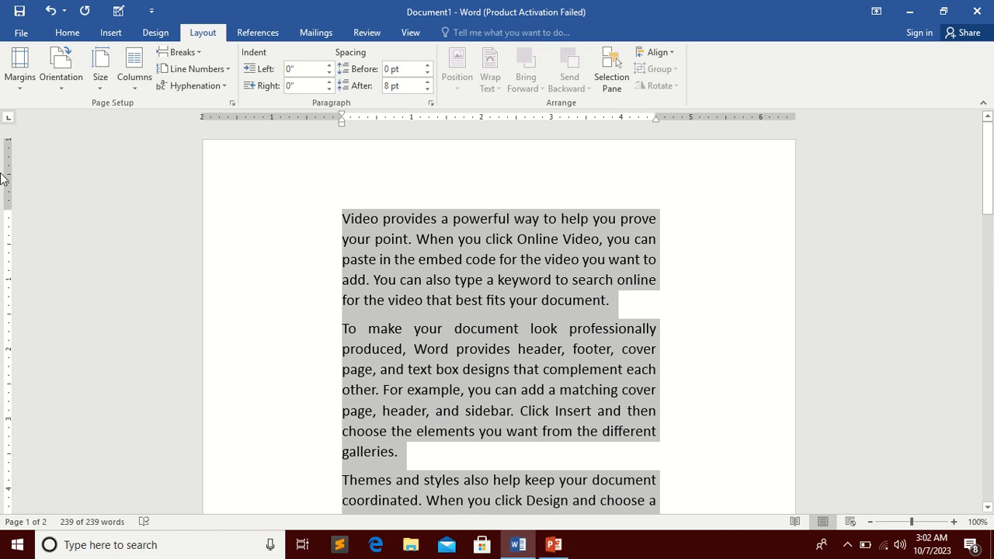
Apply the Normal margin preset, with 1" on all sides, to the document
left_click(19, 81)
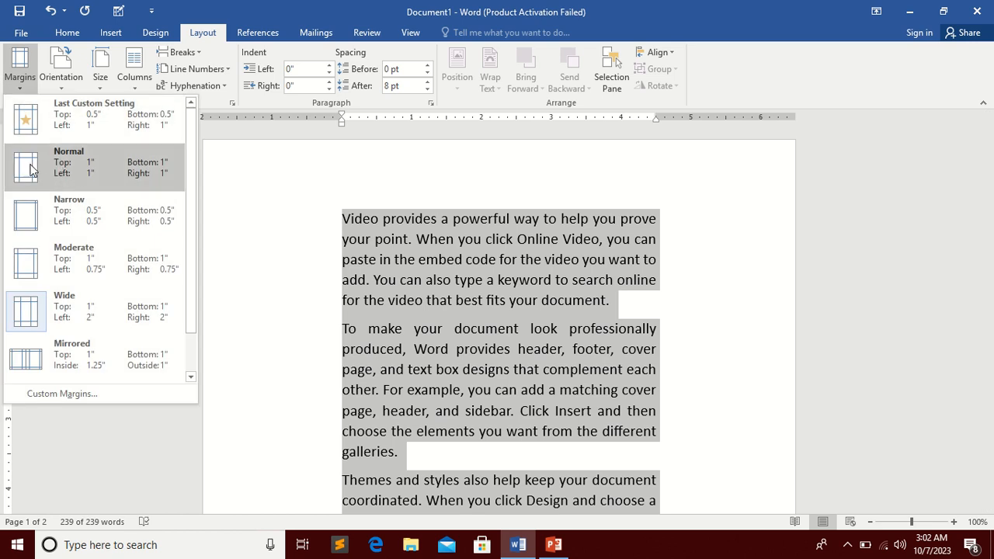
left_click(106, 169)
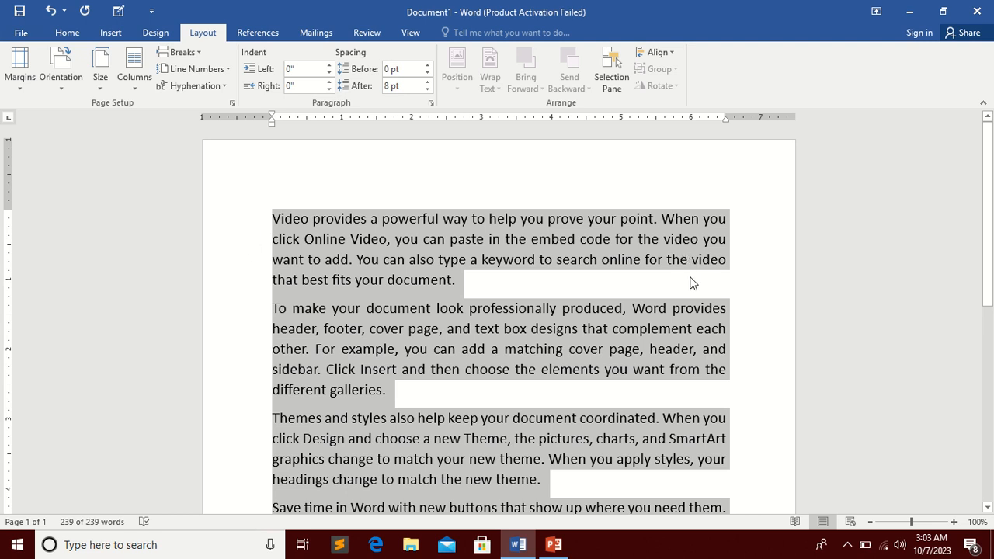
scroll(427, 321, "down", 5)
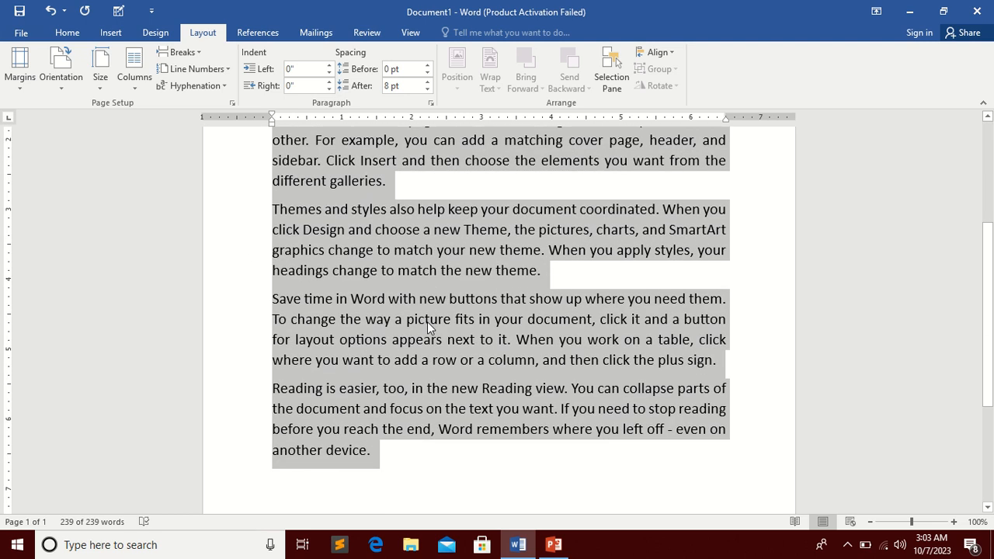
scroll(427, 321, "up", 5)
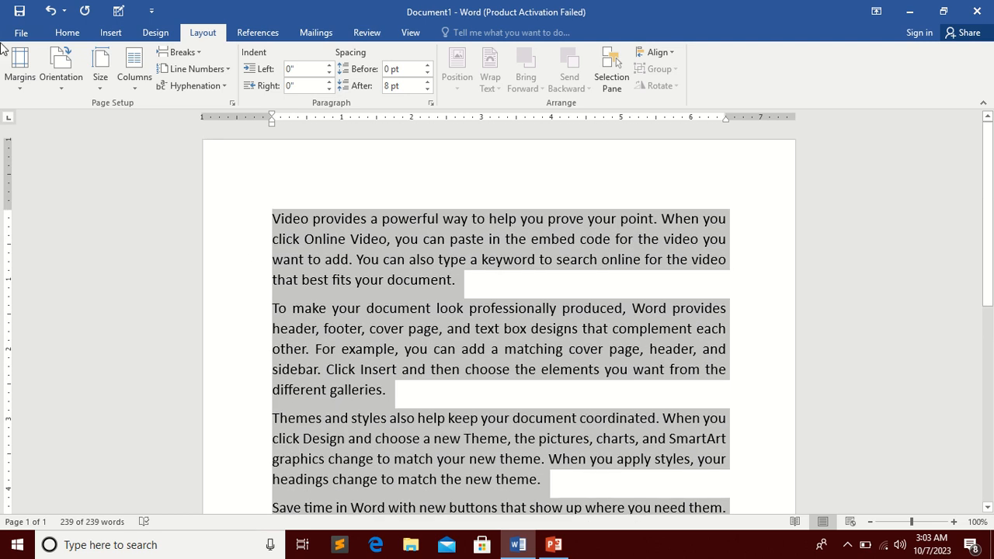
Set a custom left page margin of 2" for the whole document
left_click(12, 85)
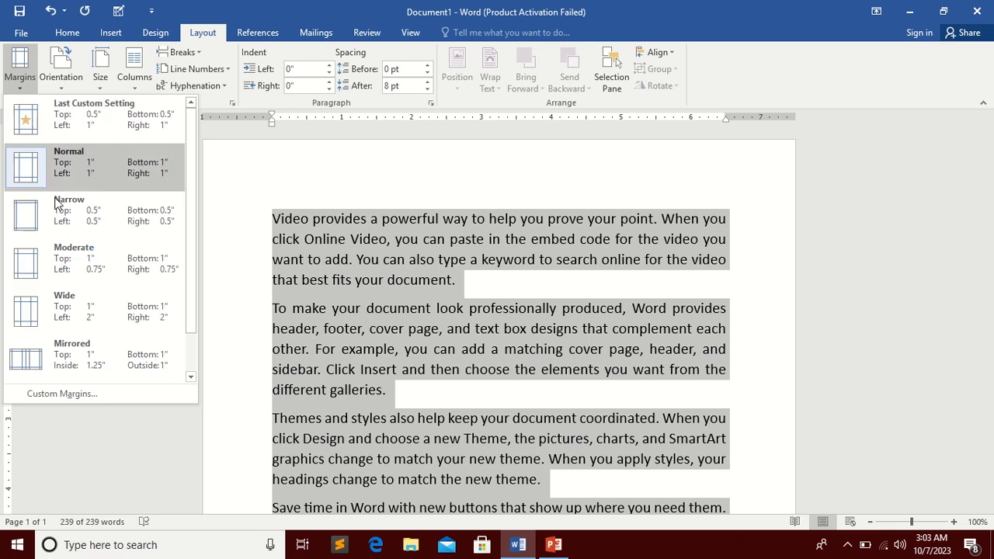
left_click(63, 393)
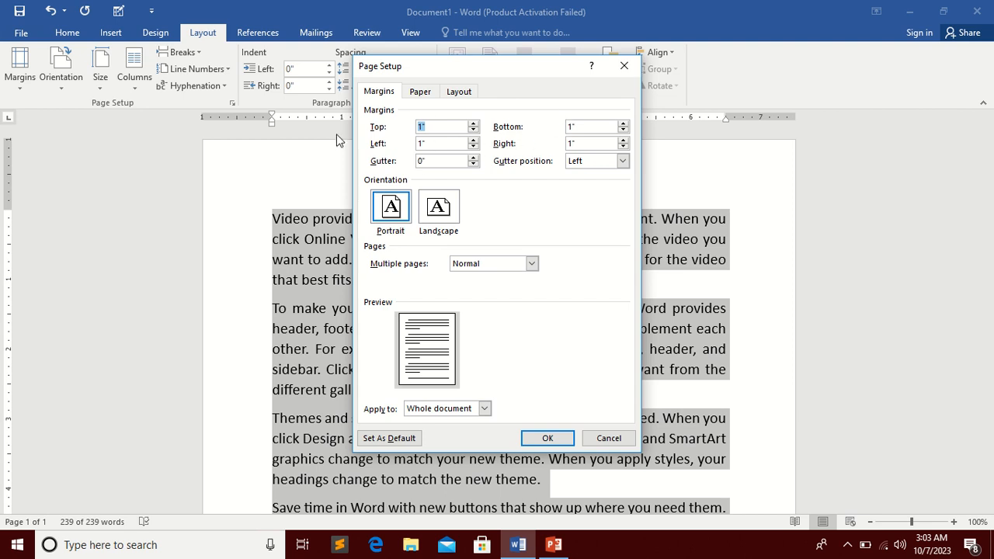
left_click(441, 146)
type("2")
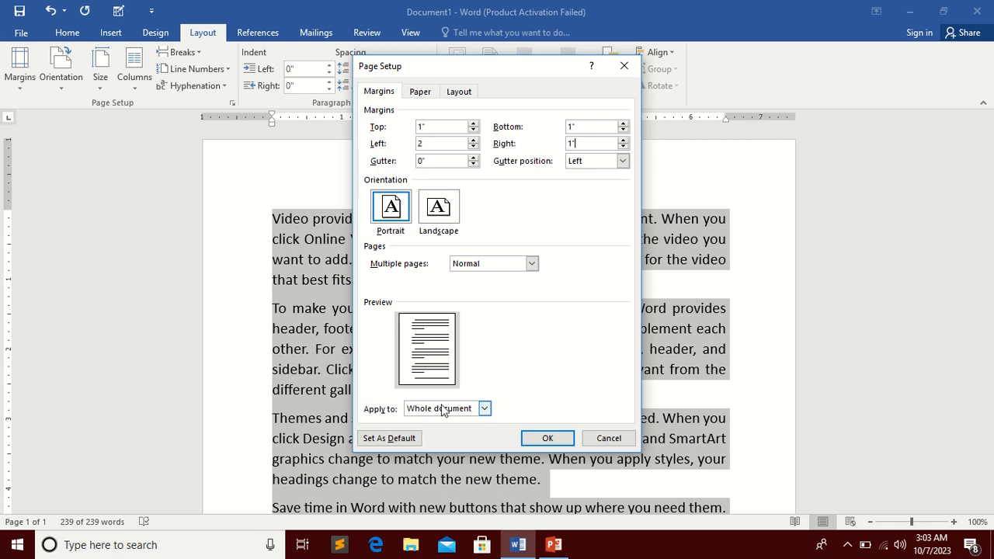
left_click(548, 439)
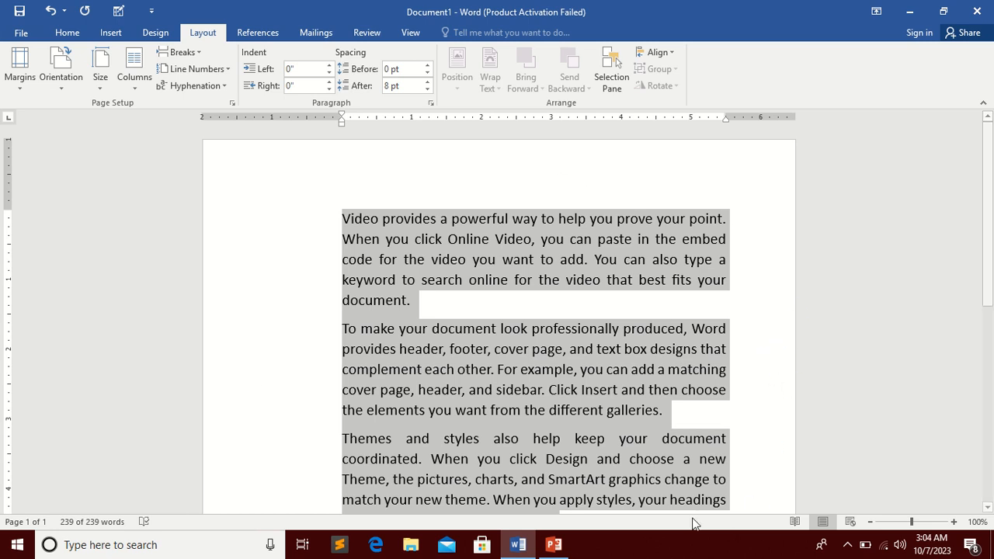
Set a custom right page margin of 2" for the whole document
scroll(641, 396, "down", 2)
scroll(636, 379, "down", 4, "ctrl")
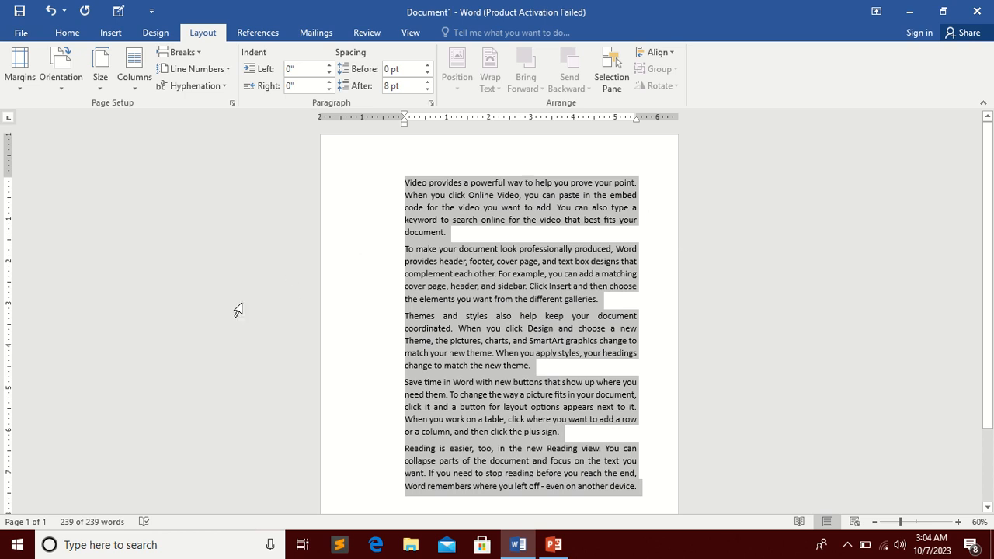
left_click(21, 88)
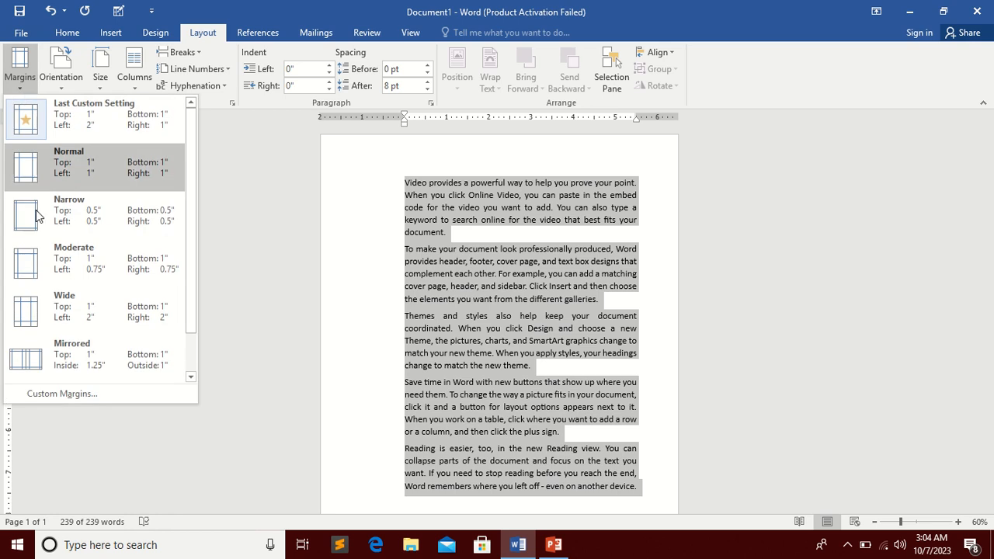
left_click(72, 395)
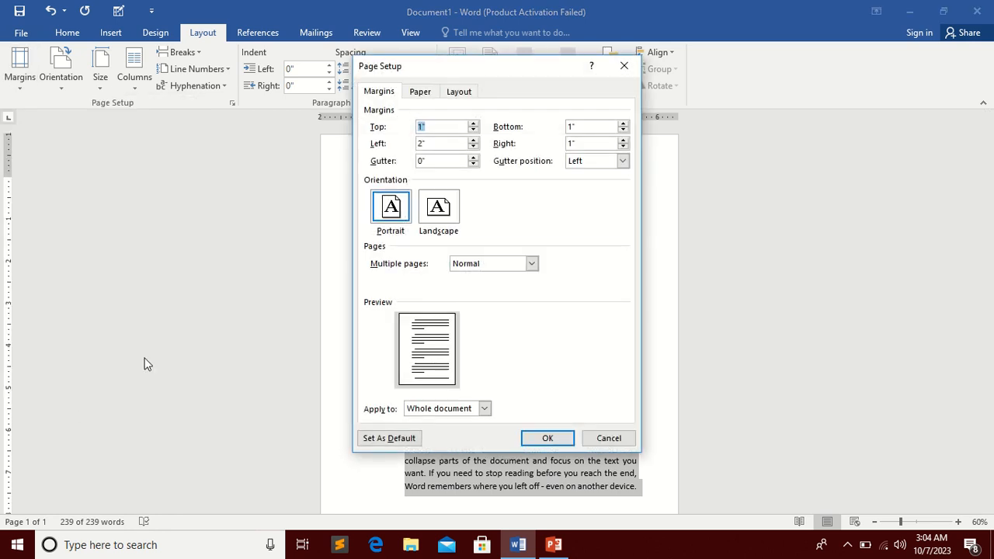
left_click_drag(581, 143, 557, 143)
type("2")
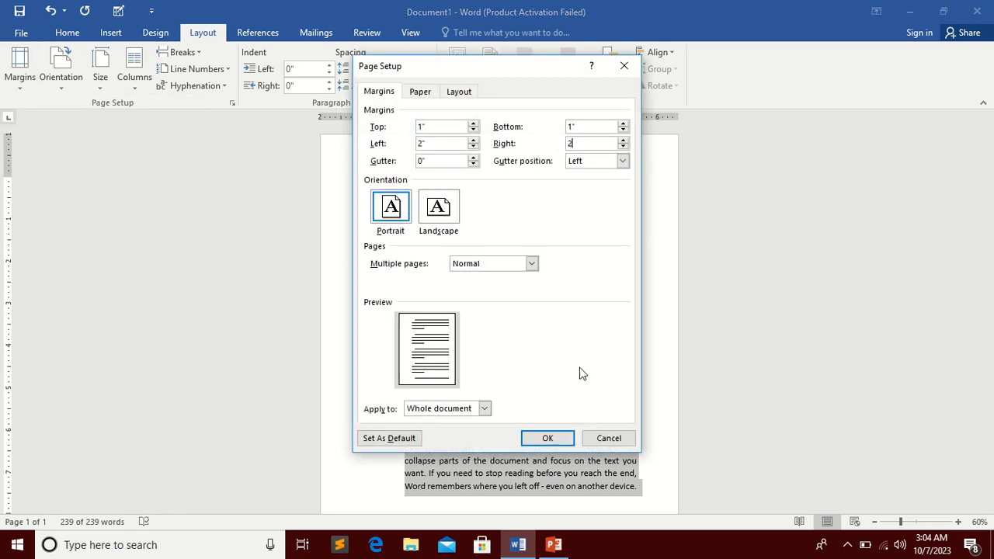
left_click(547, 437)
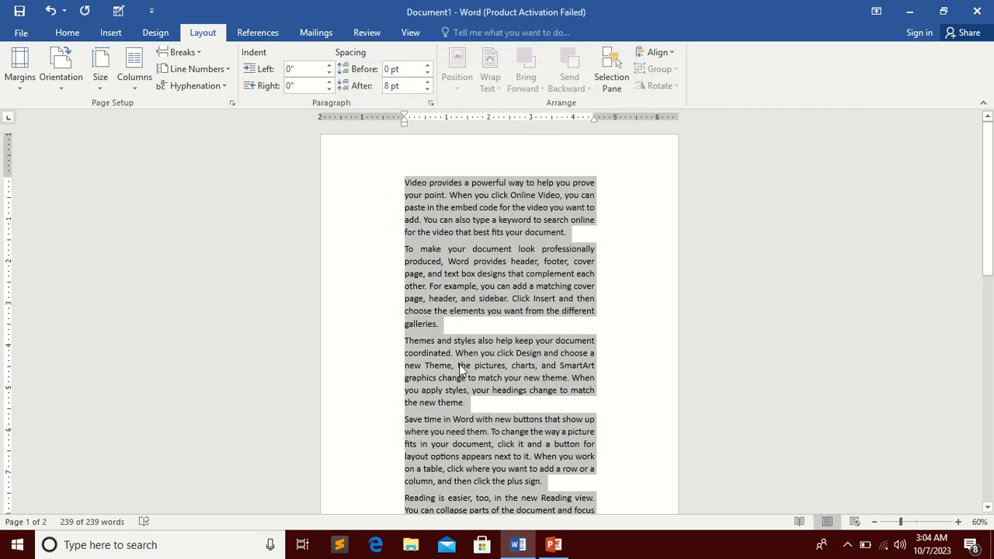
Set the custom left and right page margins to 1" for the whole document
left_click(20, 68)
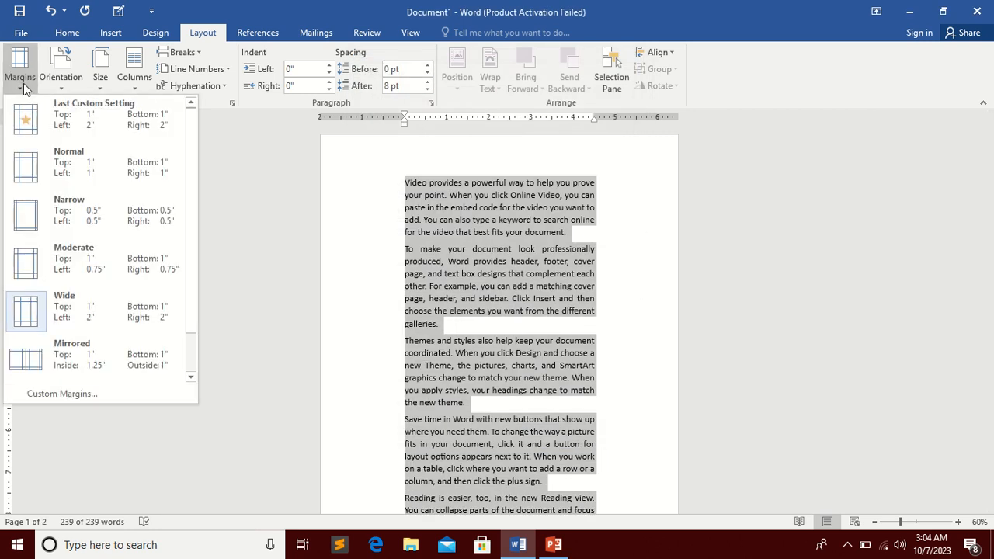
left_click(54, 392)
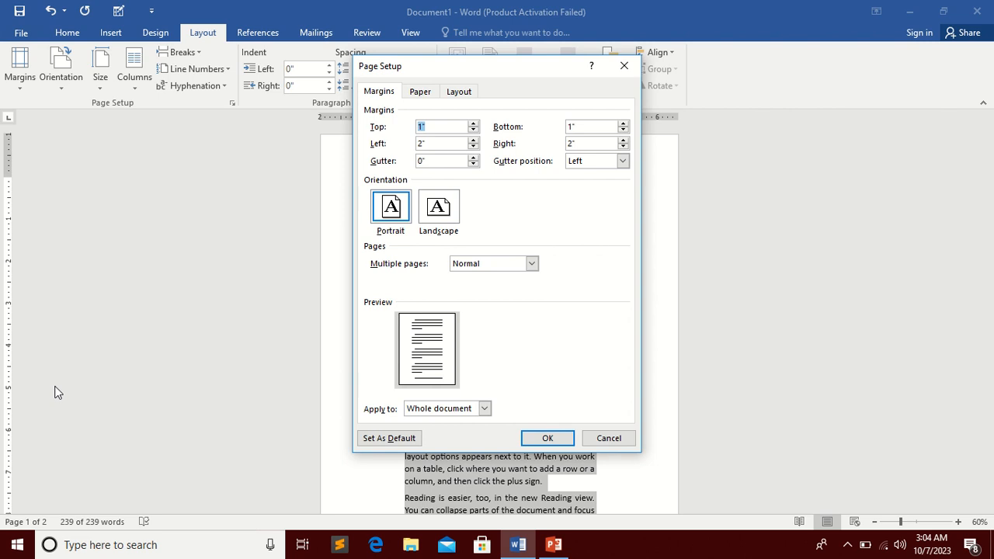
left_click_drag(427, 146, 392, 146)
type("1")
left_click_drag(592, 145, 566, 144)
type("1")
left_click(566, 440)
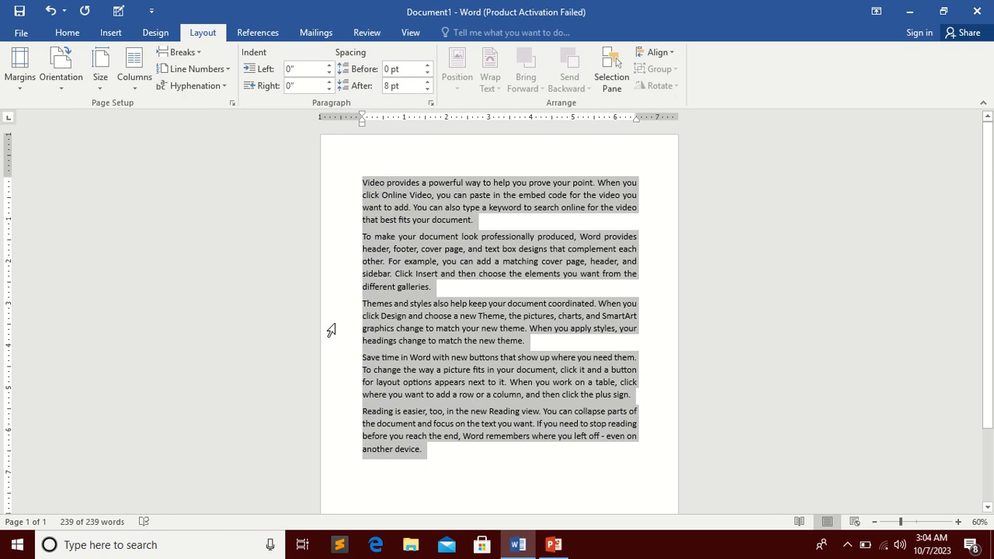
Set a 1.4" gutter with the gutter position on Left in the custom page margins
left_click(445, 457)
left_click(14, 88)
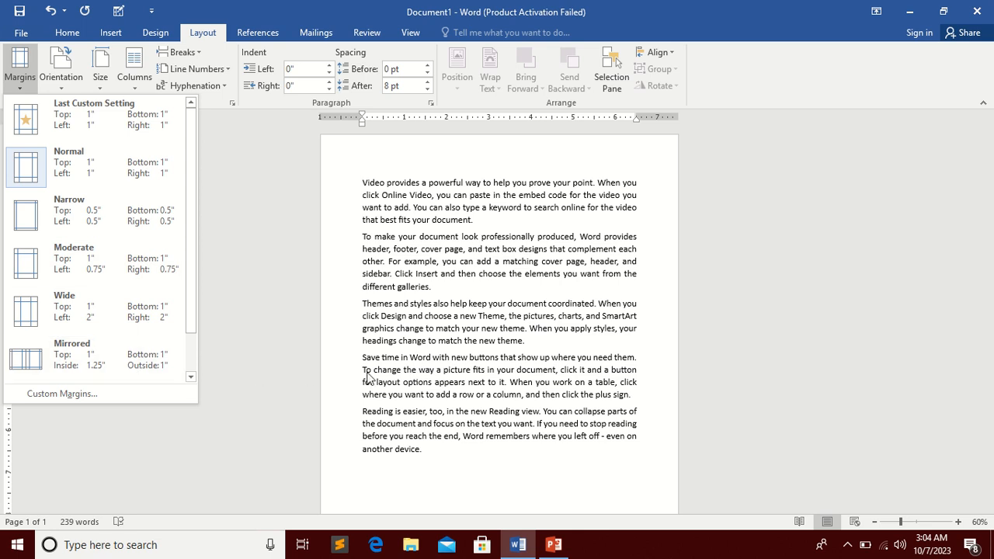
left_click(85, 395)
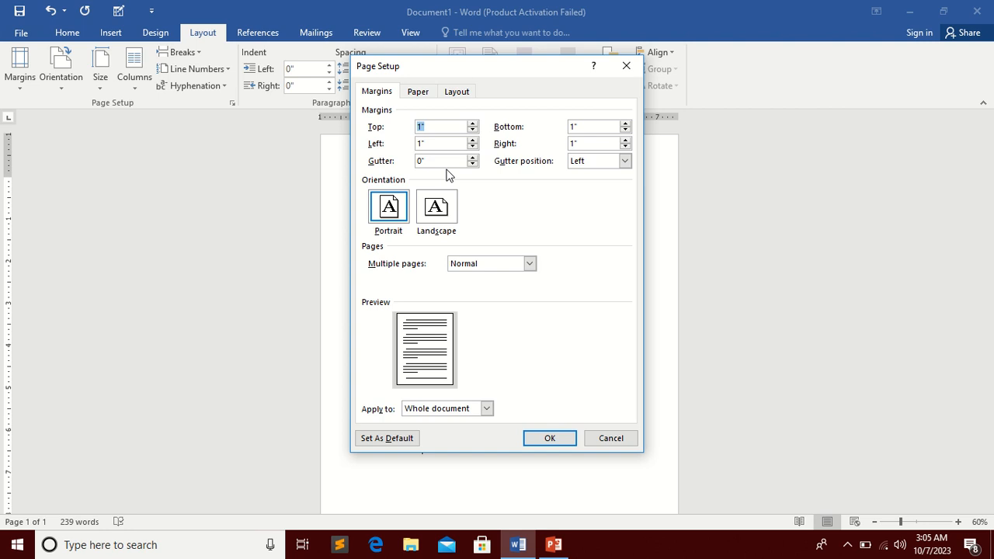
left_click(624, 162)
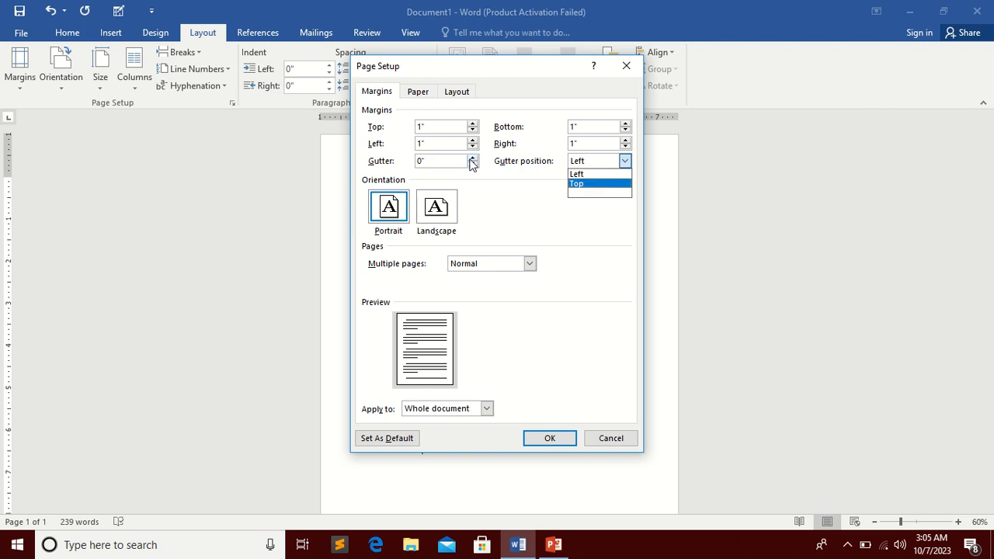
left_click(590, 173)
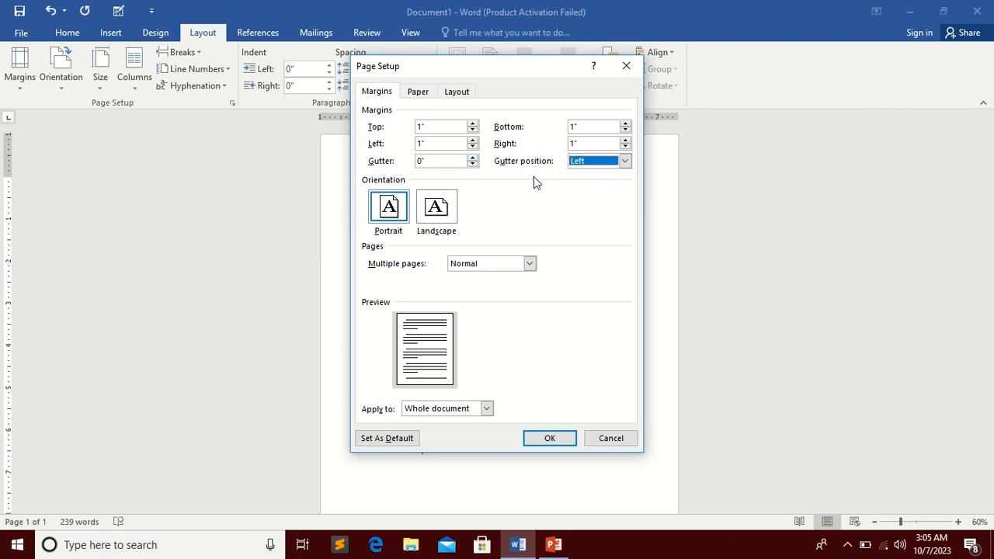
left_click(472, 157)
left_click(472, 158)
left_click(473, 158)
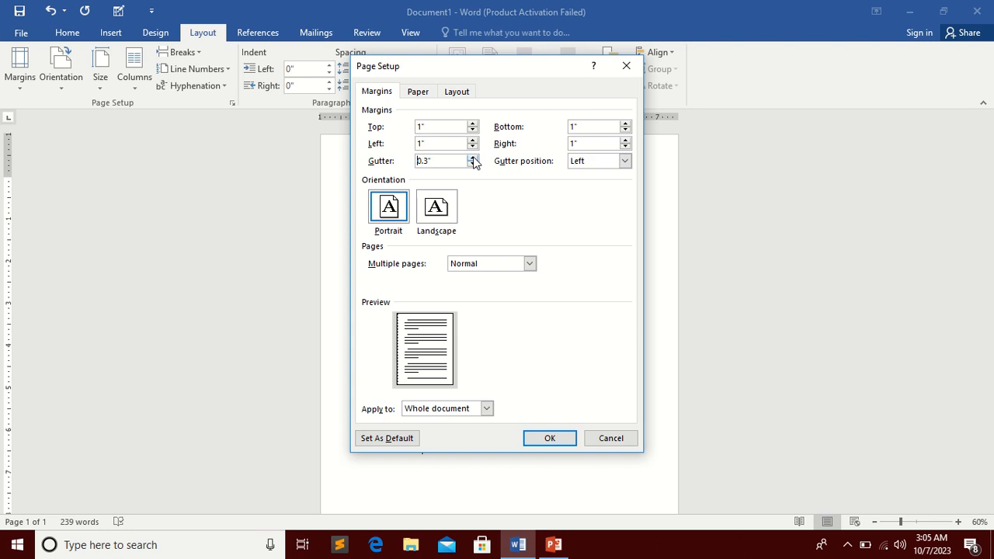
double_click(472, 158)
double_click(472, 157)
left_click(472, 158)
double_click(472, 157)
double_click(472, 158)
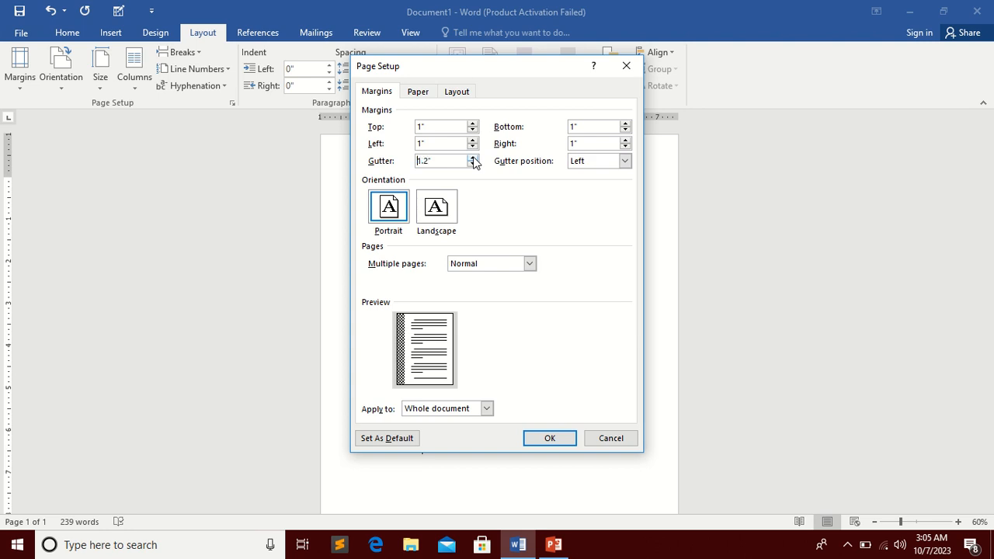
double_click(472, 157)
Try the Top gutter position, return it to Left, and apply the gutter to the whole document
left_click(625, 161)
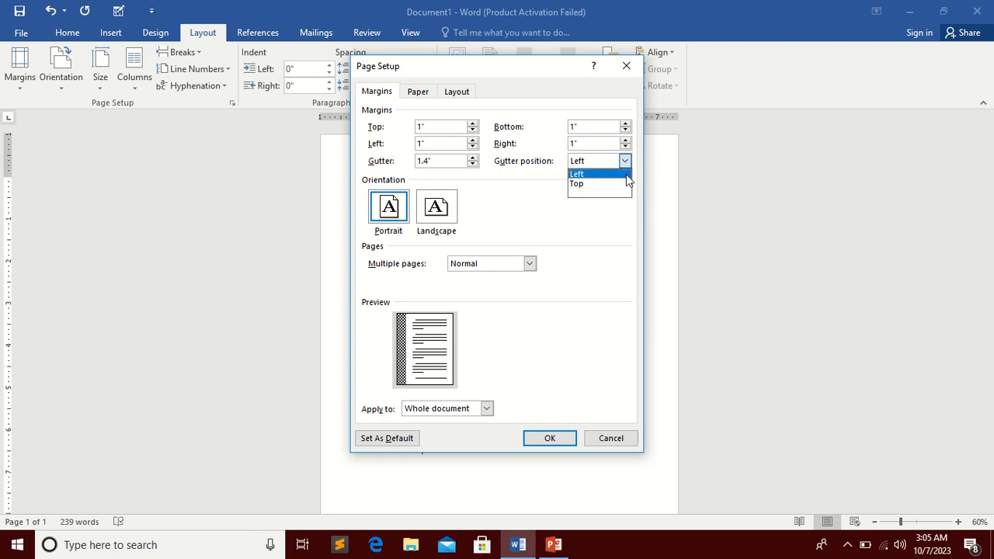
left_click(621, 184)
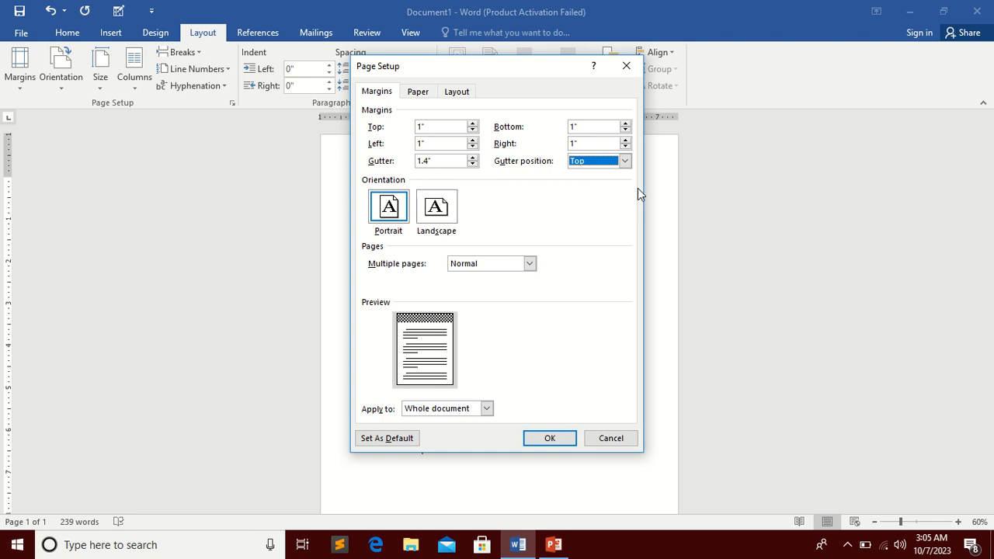
left_click(625, 161)
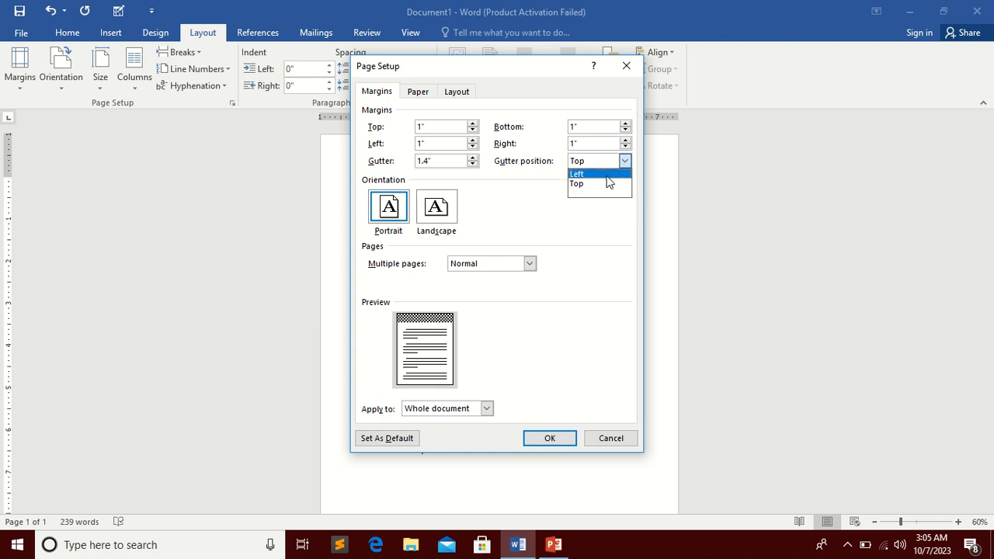
left_click(608, 174)
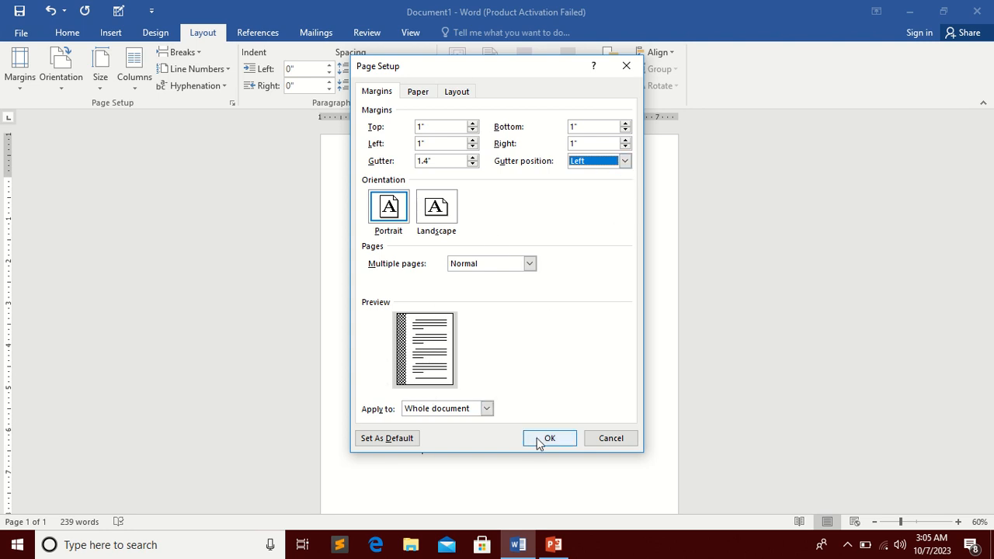
left_click_drag(507, 64, 688, 75)
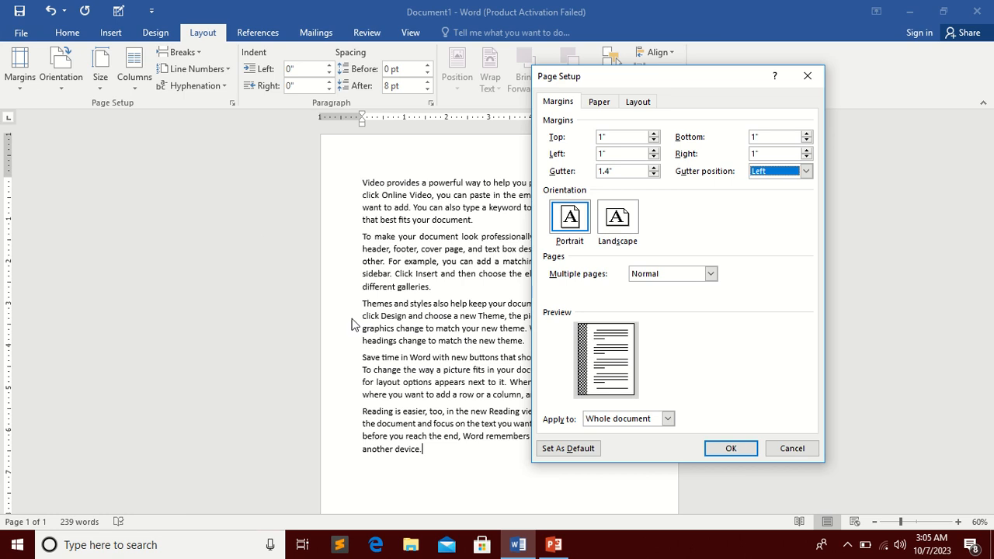
left_click(728, 448)
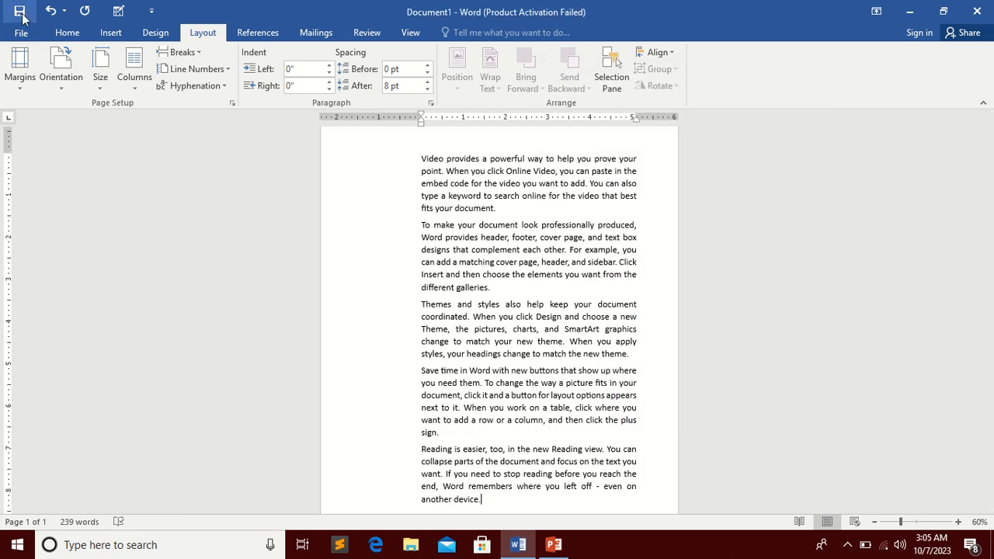
Reset the gutter to 0 for the whole document
left_click(20, 70)
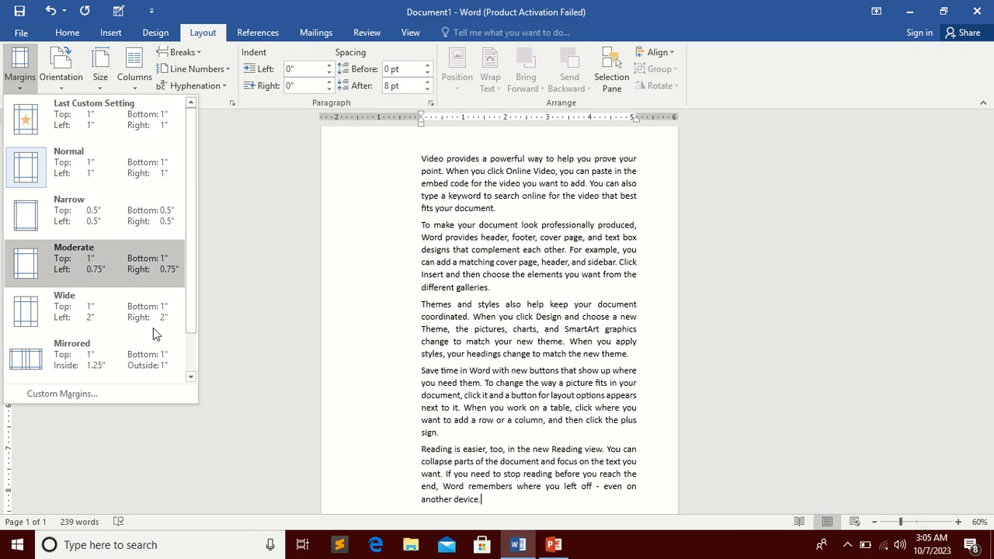
left_click(108, 392)
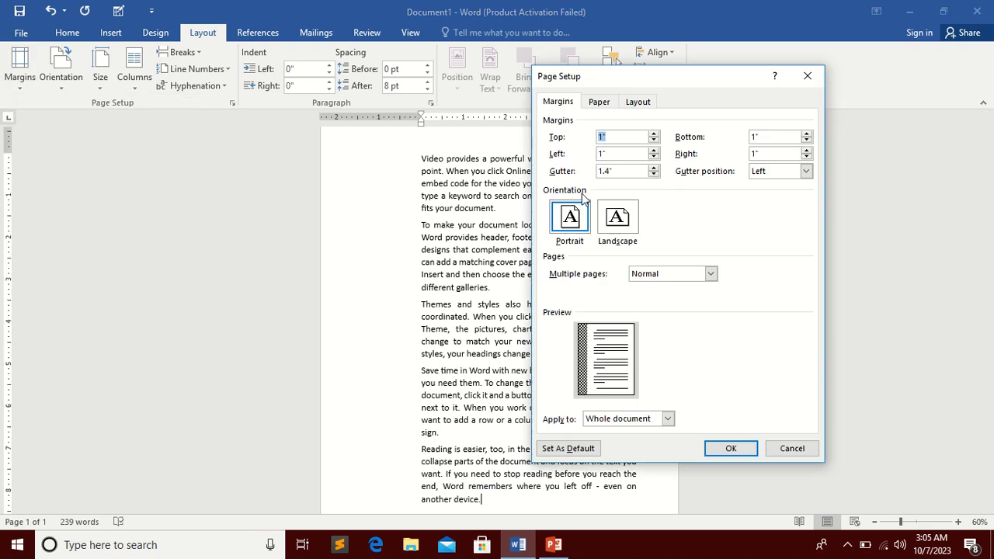
left_click_drag(627, 170, 555, 170)
type("0")
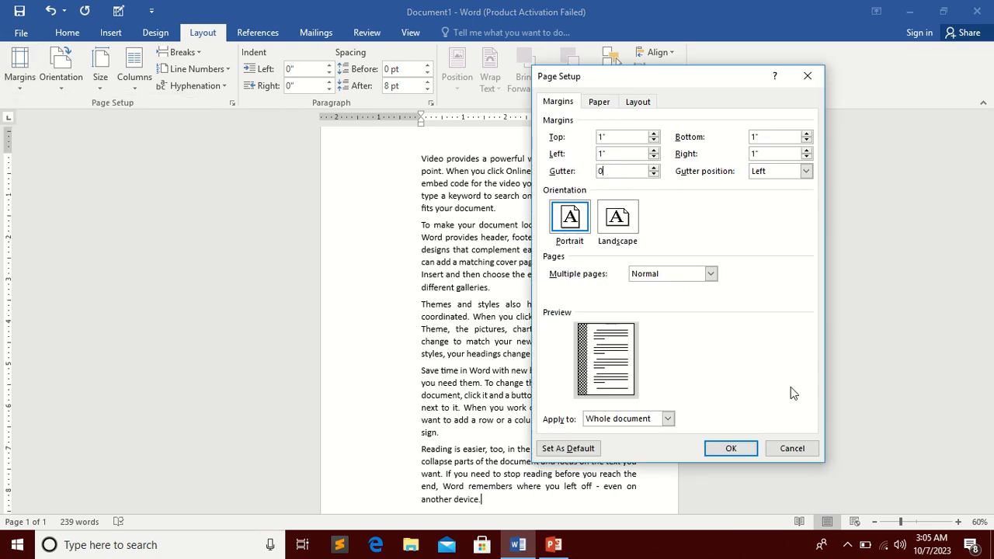
left_click(711, 451)
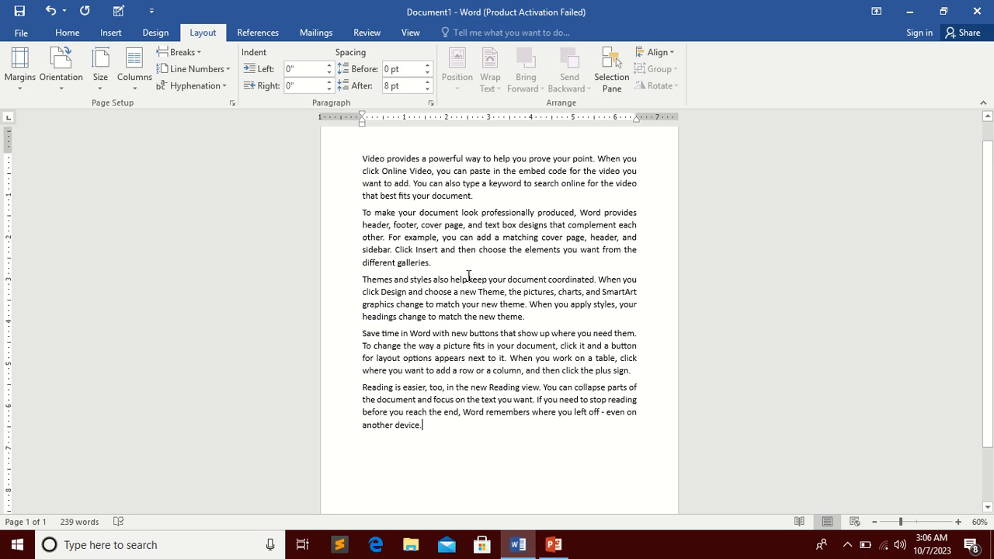
Insert a page break after the last paragraph and display multiple pages side by side
key("ctrl+Return")
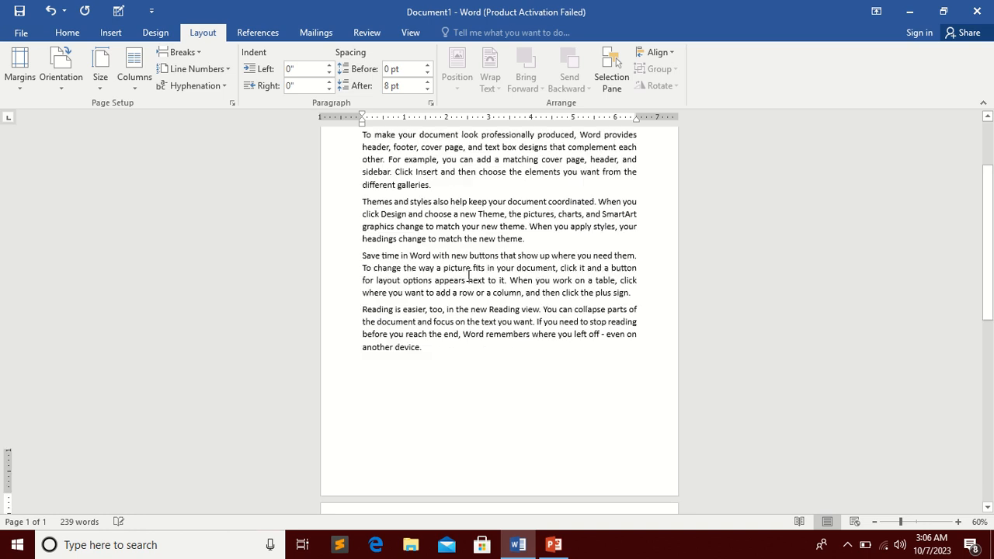
left_click(367, 35)
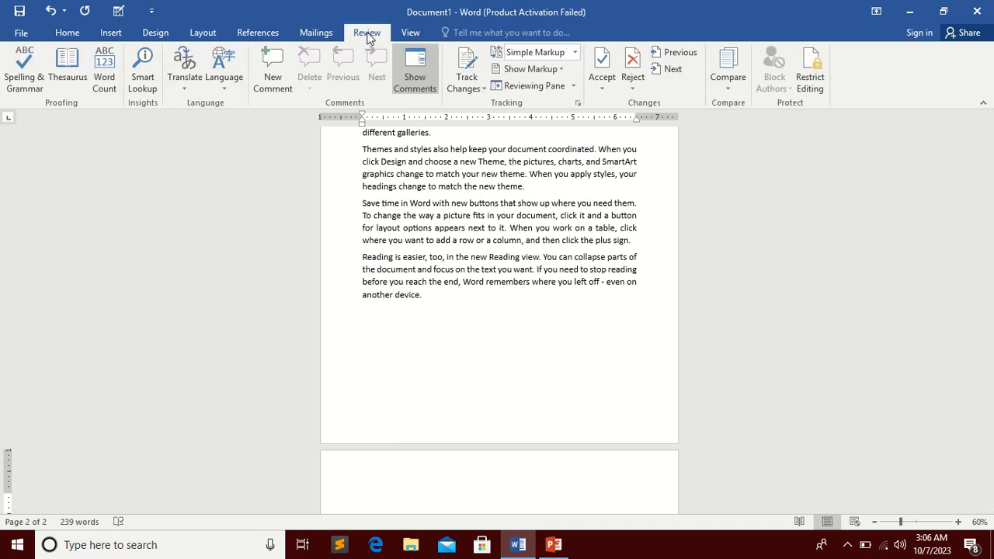
left_click(410, 34)
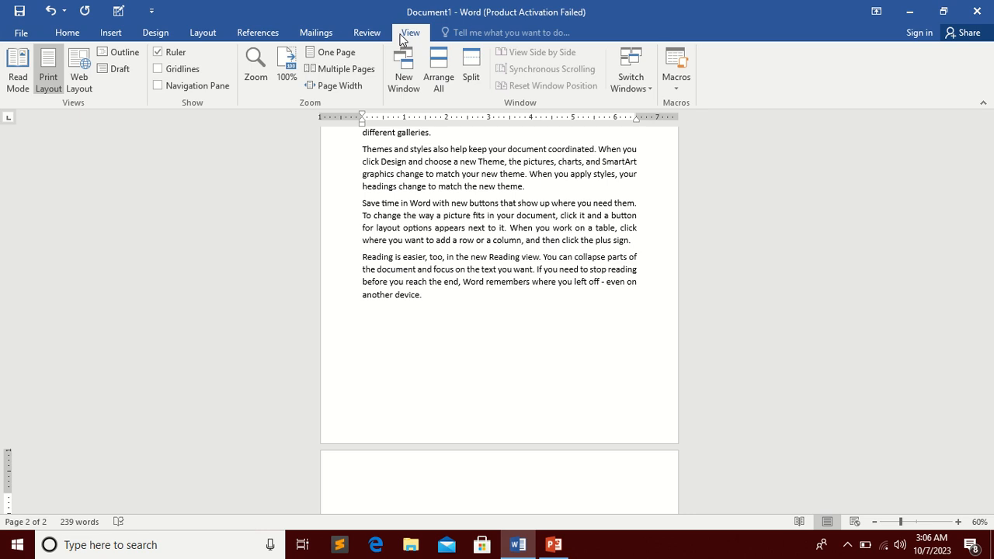
left_click(335, 70)
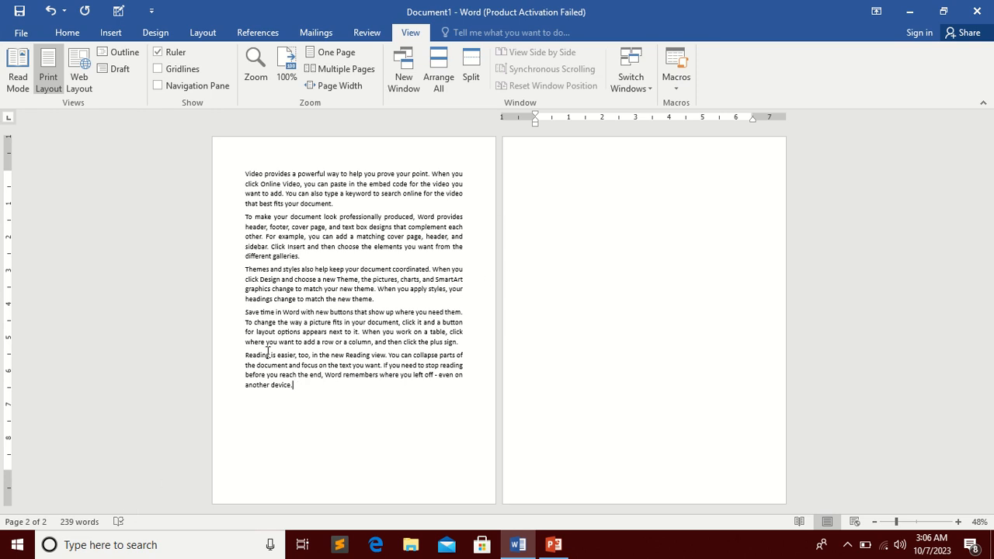
Copy all of the first page's text onto the second page, removing the extra blank line
key("ctrl+a")
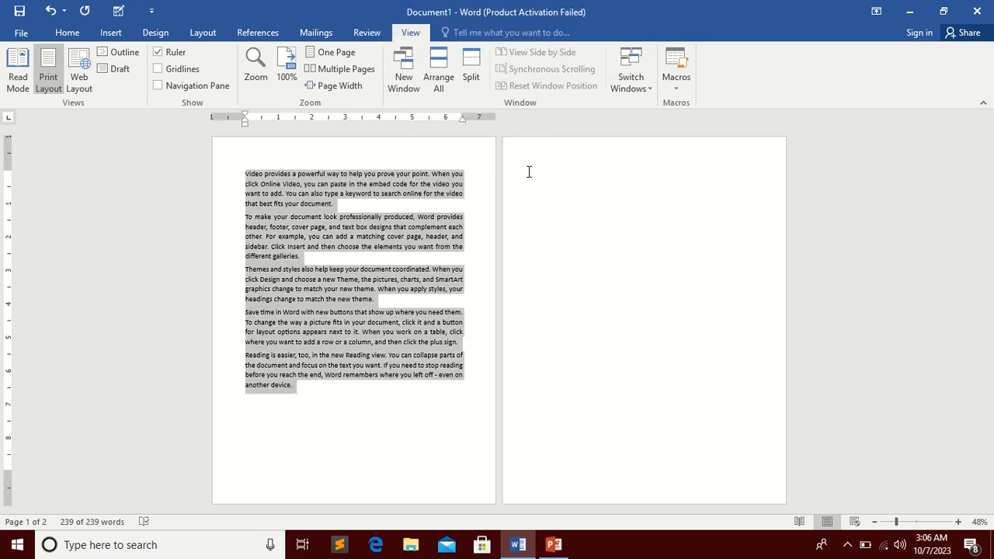
key("ctrl+c")
left_click(550, 190)
key("ctrl+v")
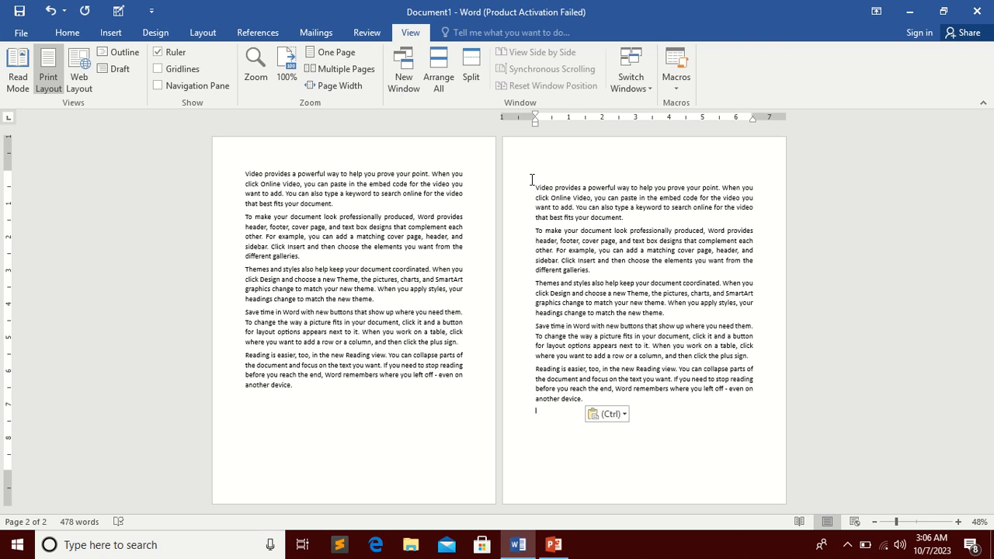
key("BackSpace")
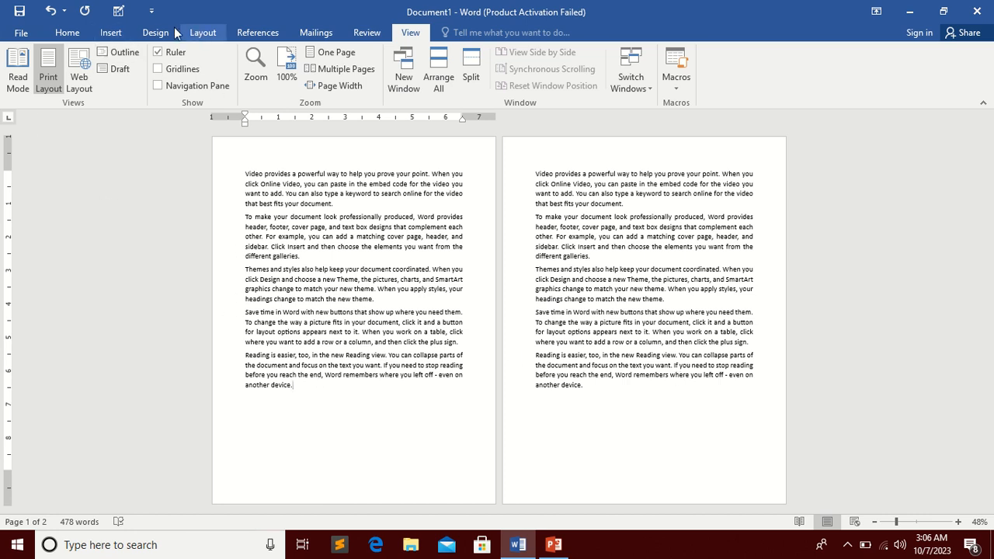
Apply a custom 2" left margin from this point forward, starting after the first page's text, and paste the copied text onto the blank second page
left_click(201, 33)
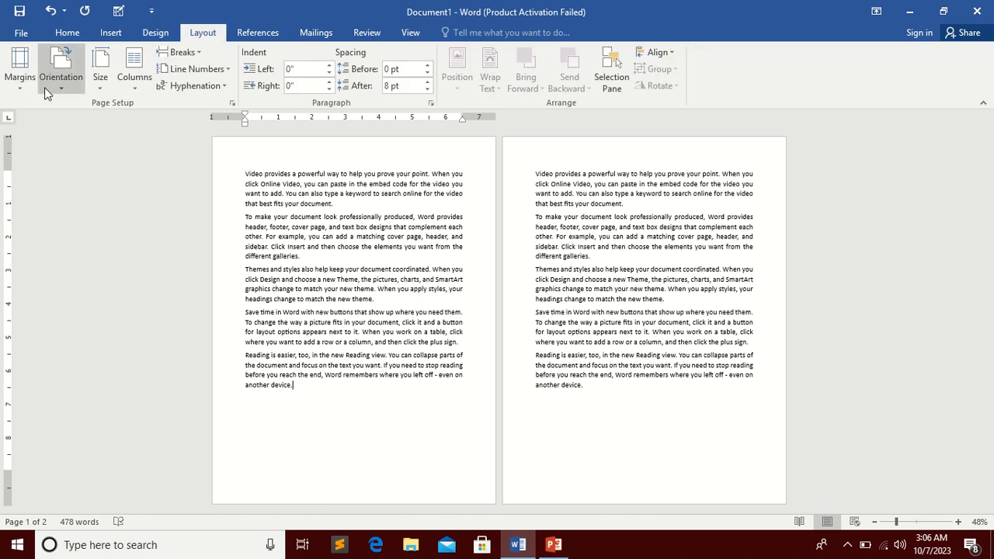
left_click(20, 89)
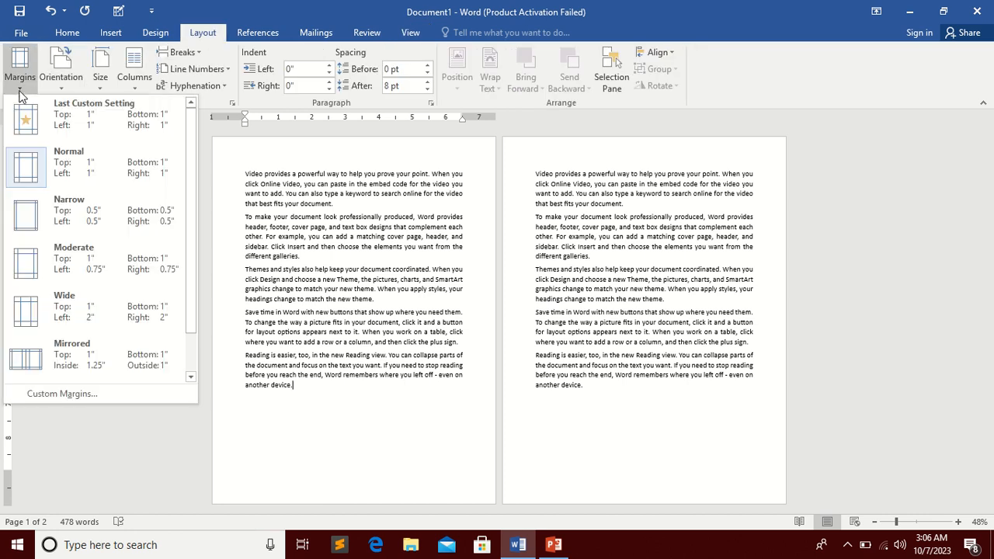
left_click(52, 398)
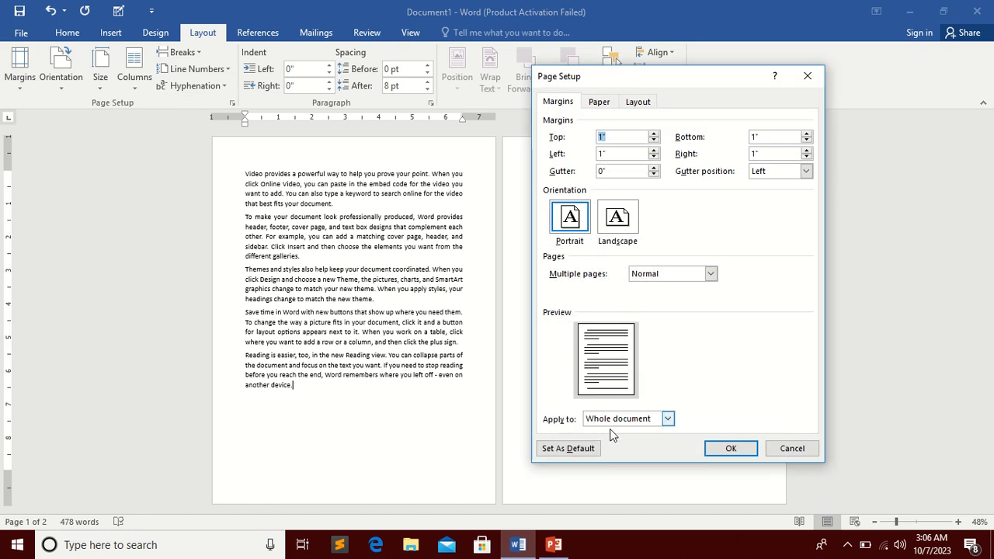
double_click(607, 153)
type("2")
left_click_drag(662, 86, 731, 159)
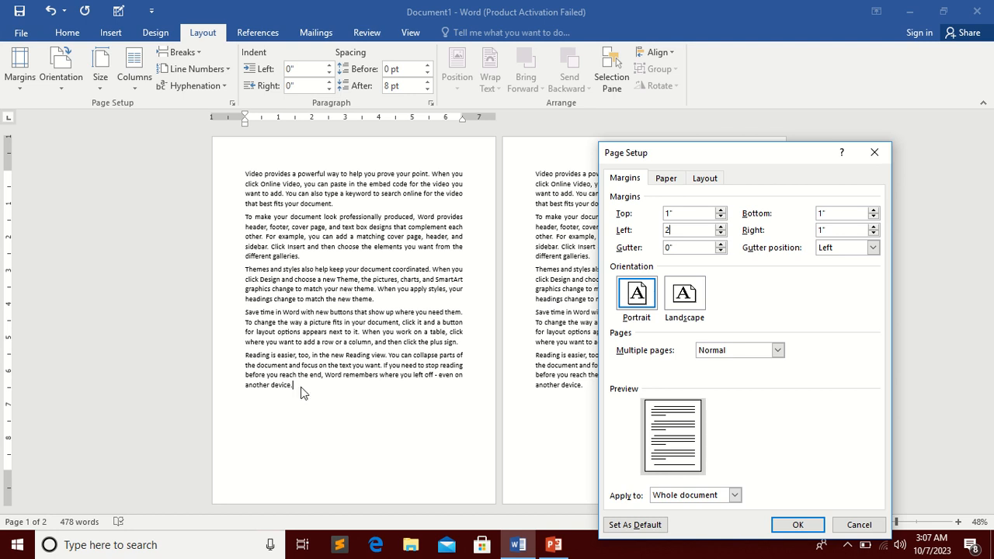
left_click(734, 496)
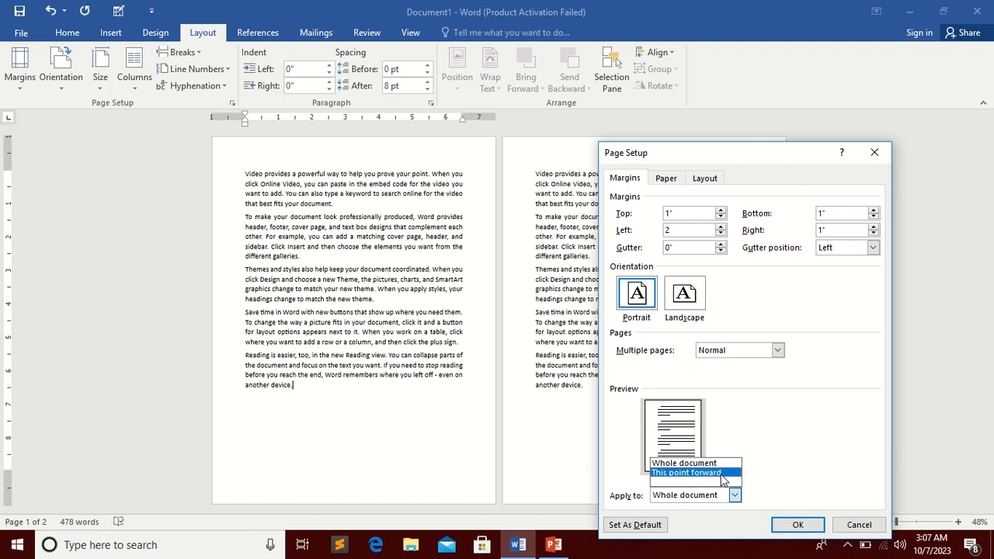
left_click(721, 473)
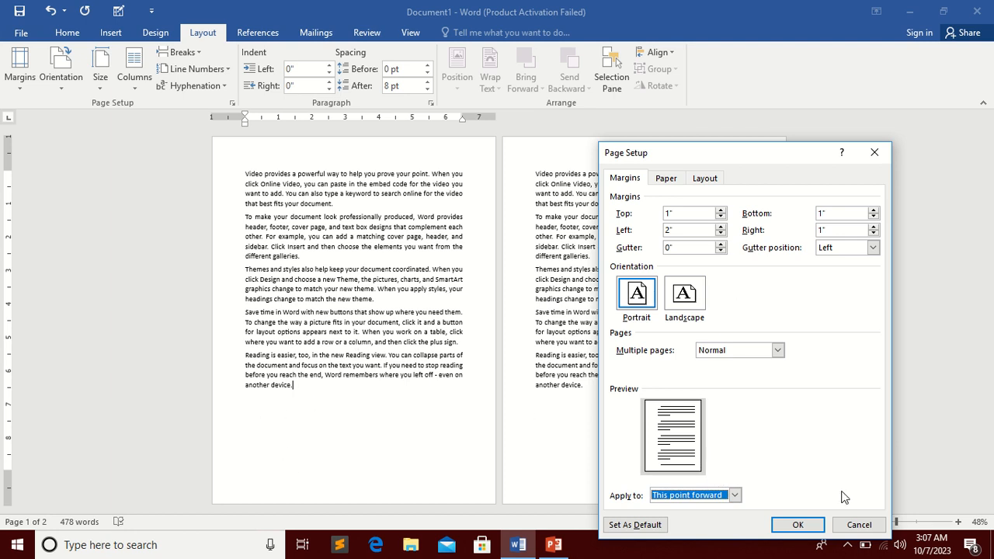
left_click(820, 526)
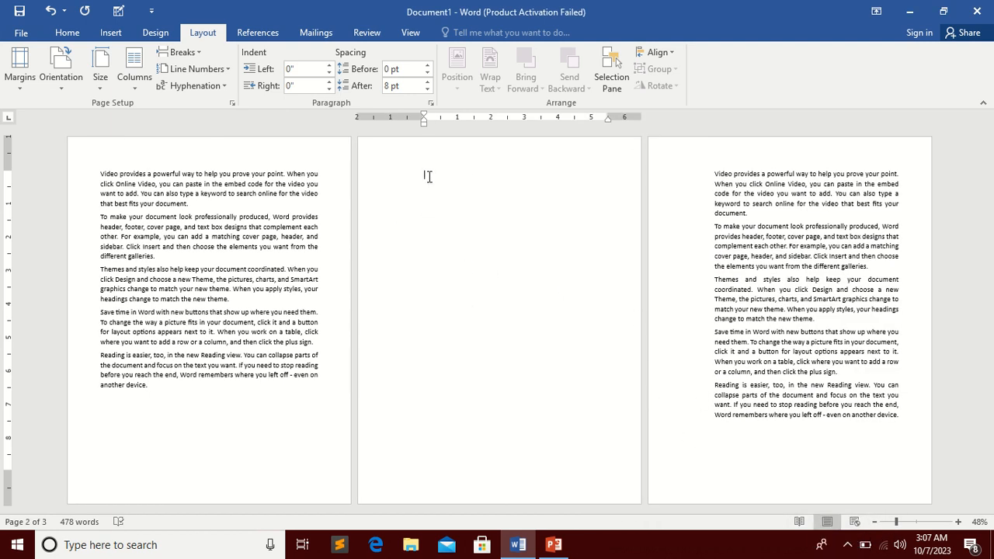
key("ctrl+v")
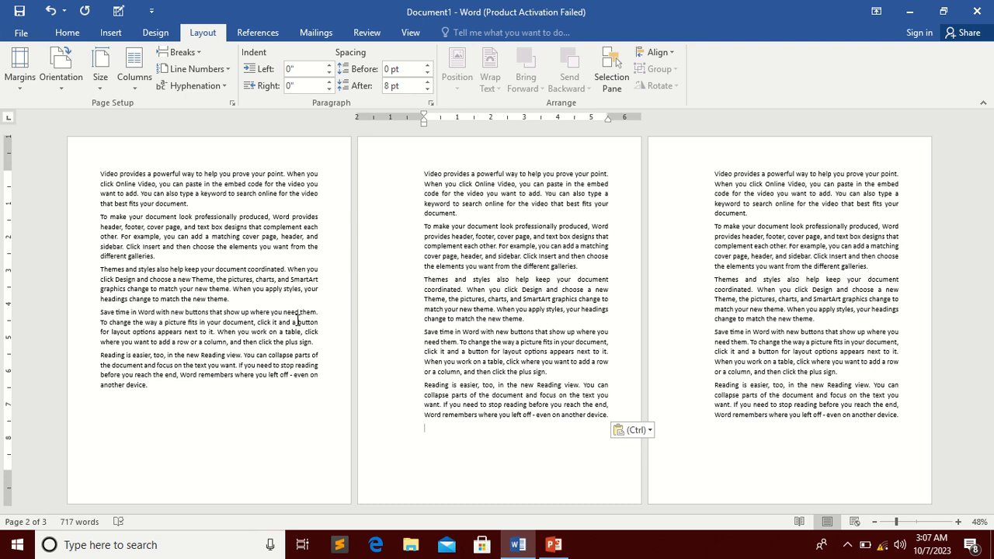
Set a custom left margin of 1" and apply it to the whole document
left_click(28, 91)
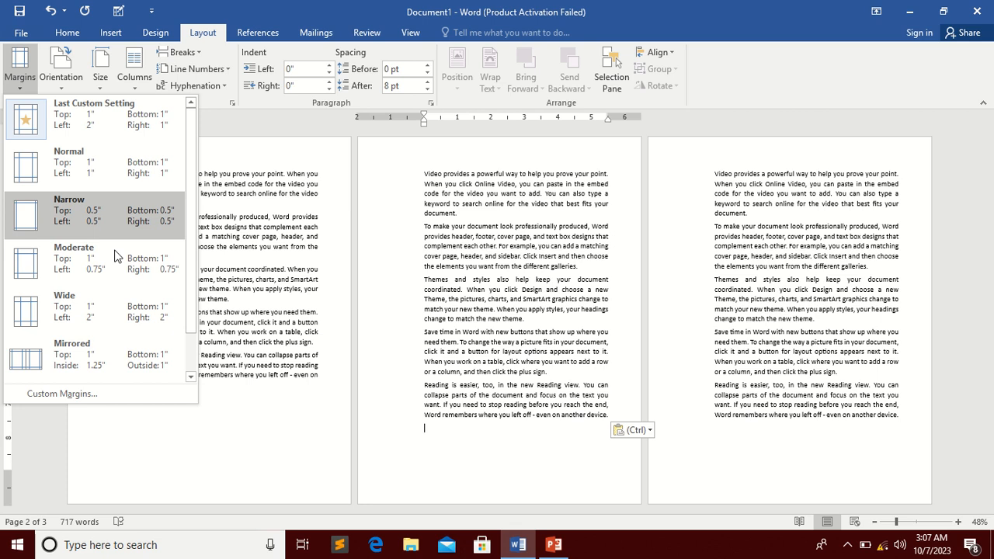
left_click(291, 366)
left_click(26, 89)
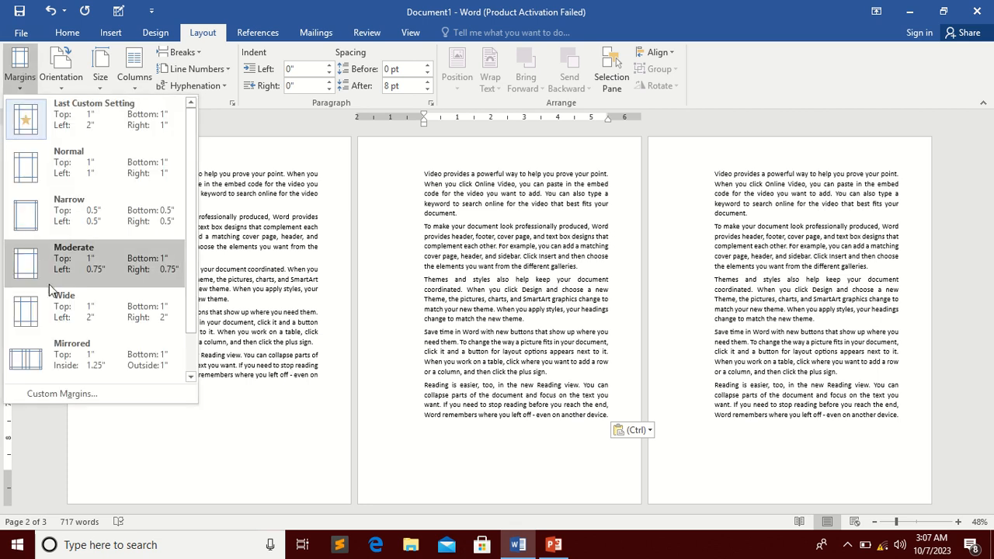
left_click(75, 396)
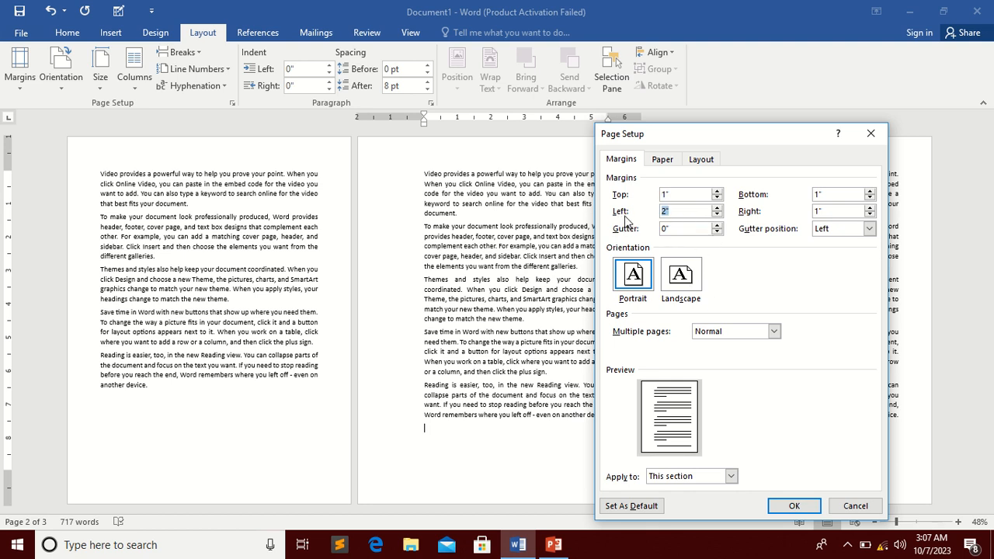
type("1")
left_click(731, 476)
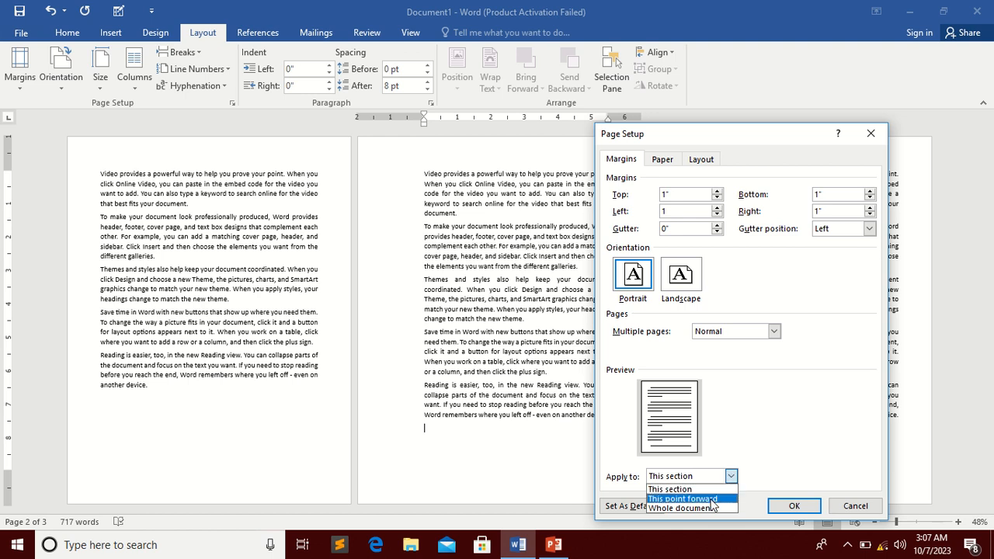
left_click(710, 505)
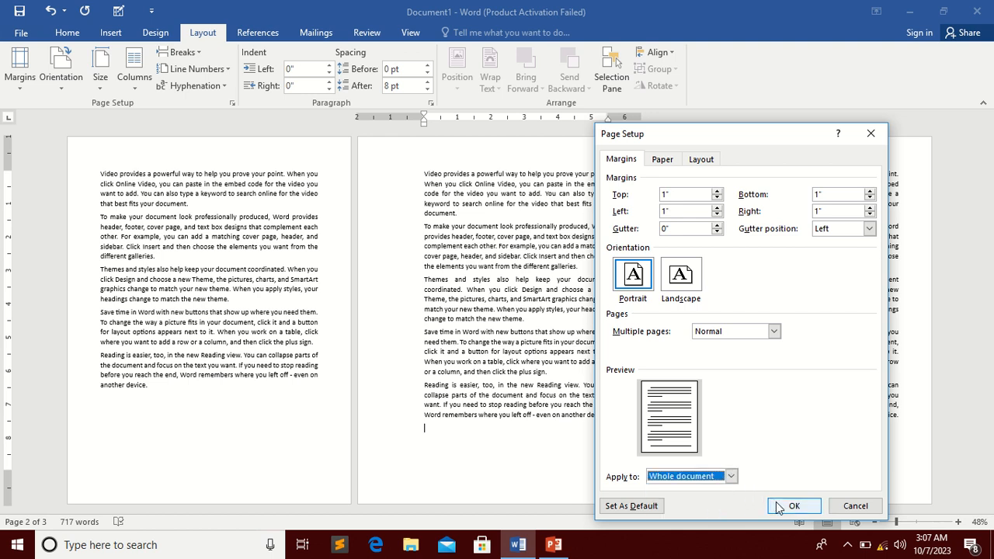
left_click(776, 506)
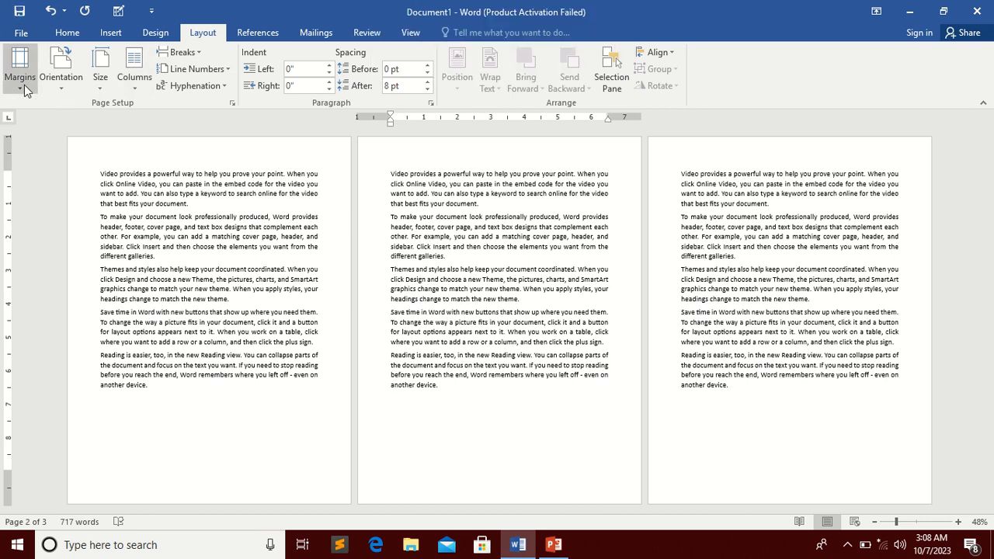
Switch the second page's section to landscape orientation and return it to portrait
left_click(59, 81)
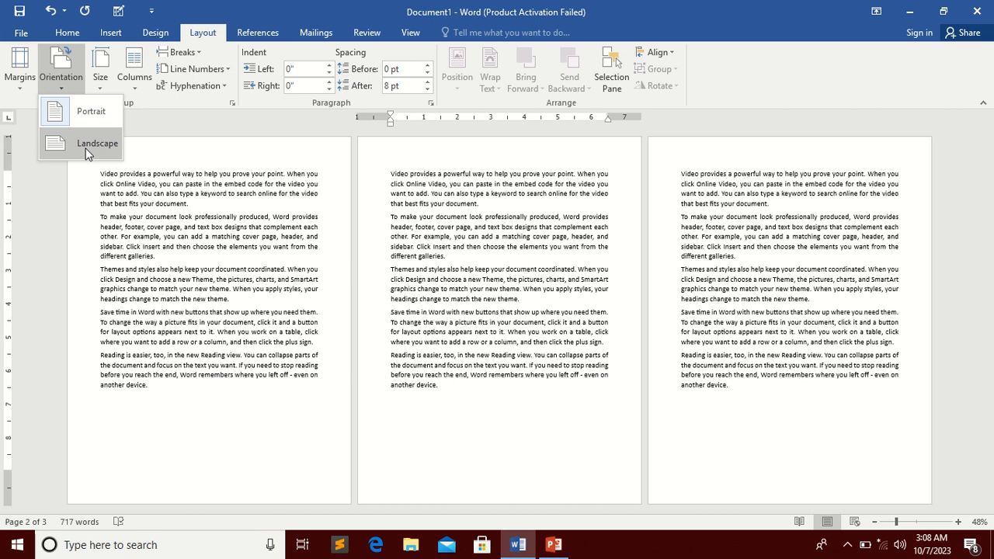
left_click(86, 145)
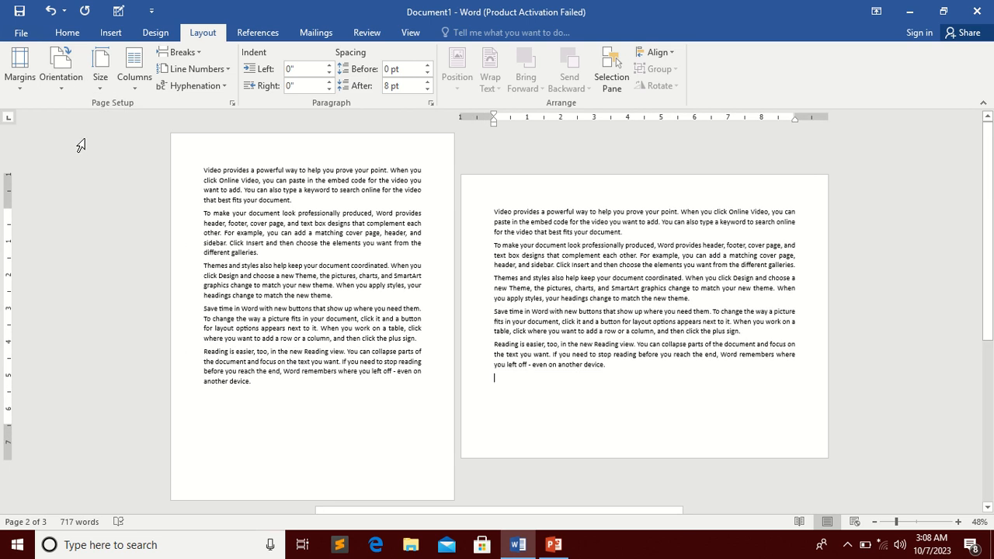
left_click(67, 84)
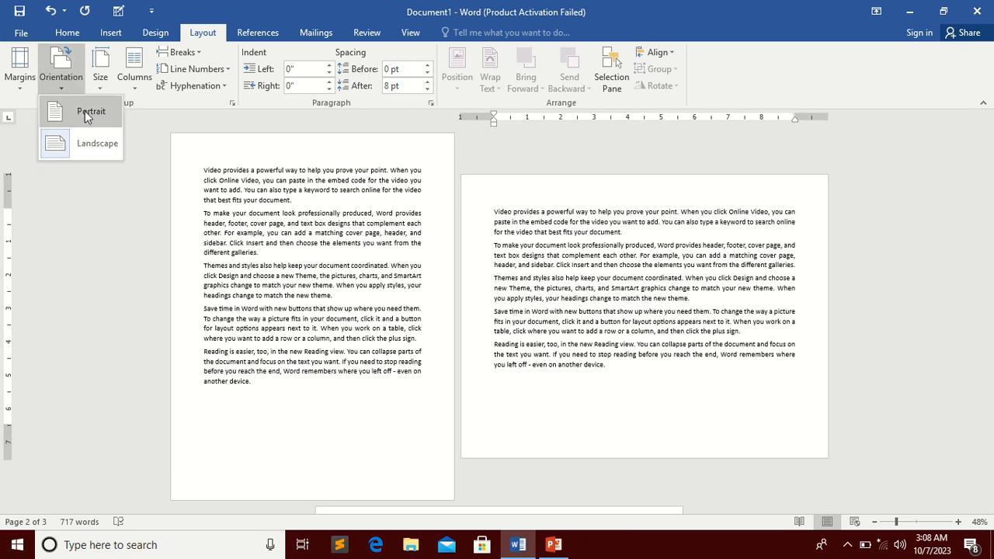
left_click(86, 113)
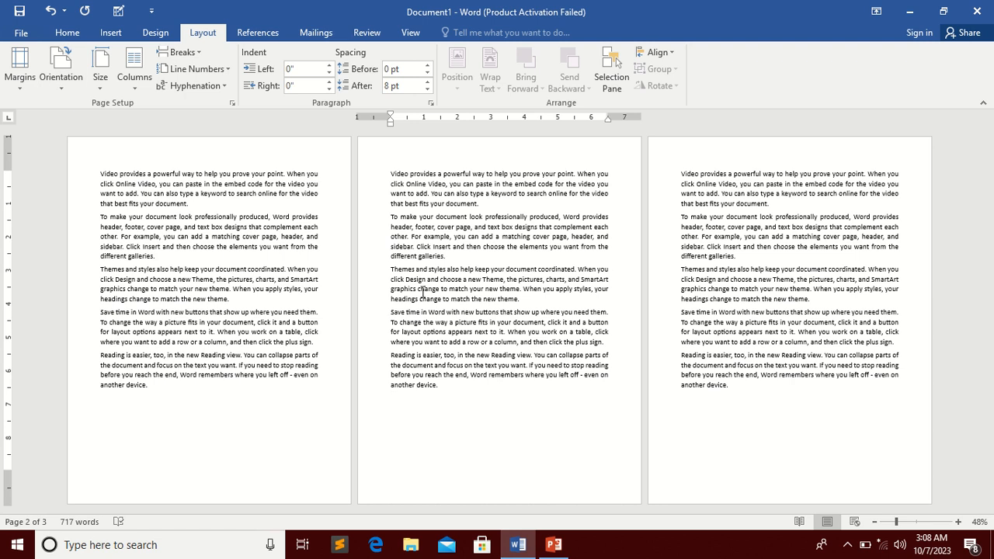
left_click(71, 88)
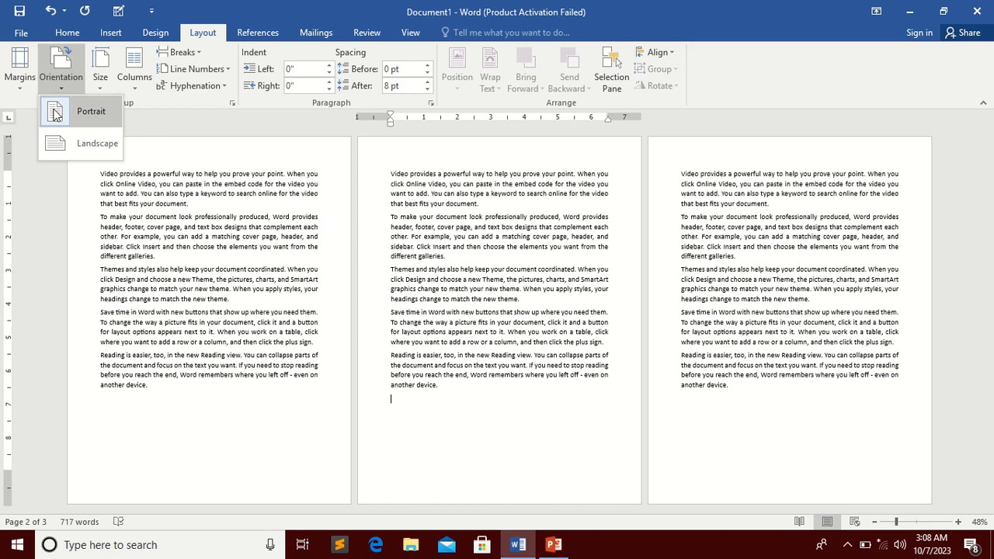
left_click(24, 88)
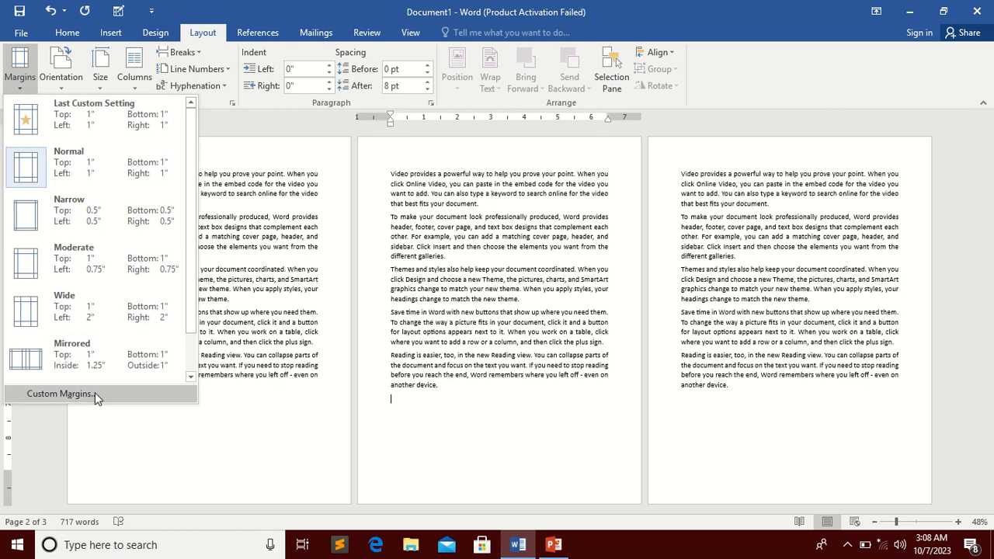
left_click(61, 393)
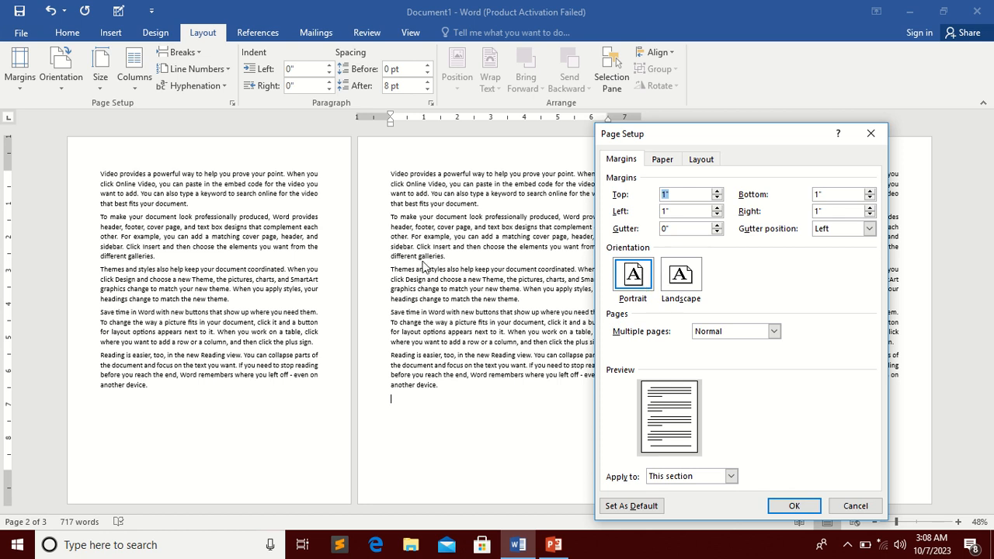
left_click(870, 134)
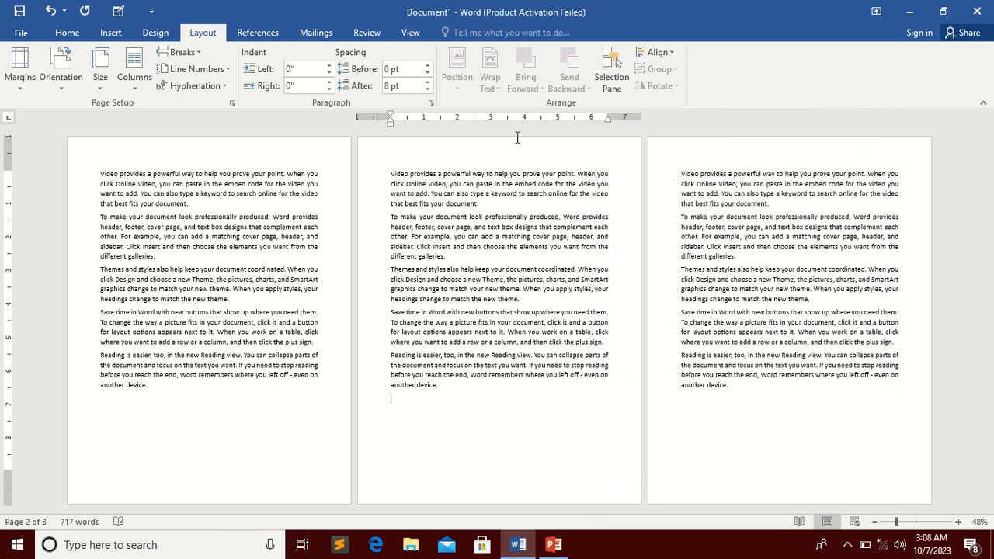
Change the orientation to landscape and apply it to the whole document
left_click(232, 104)
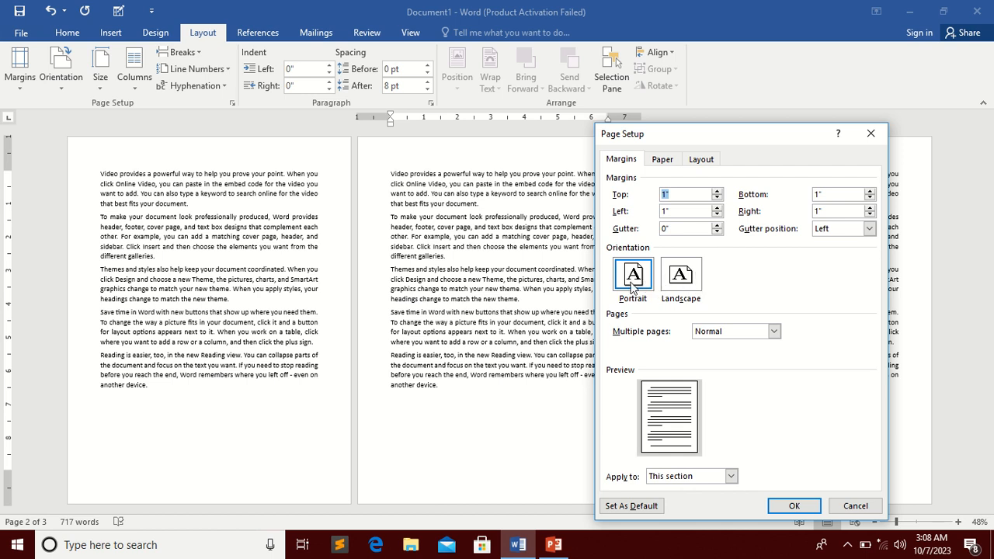
left_click(676, 286)
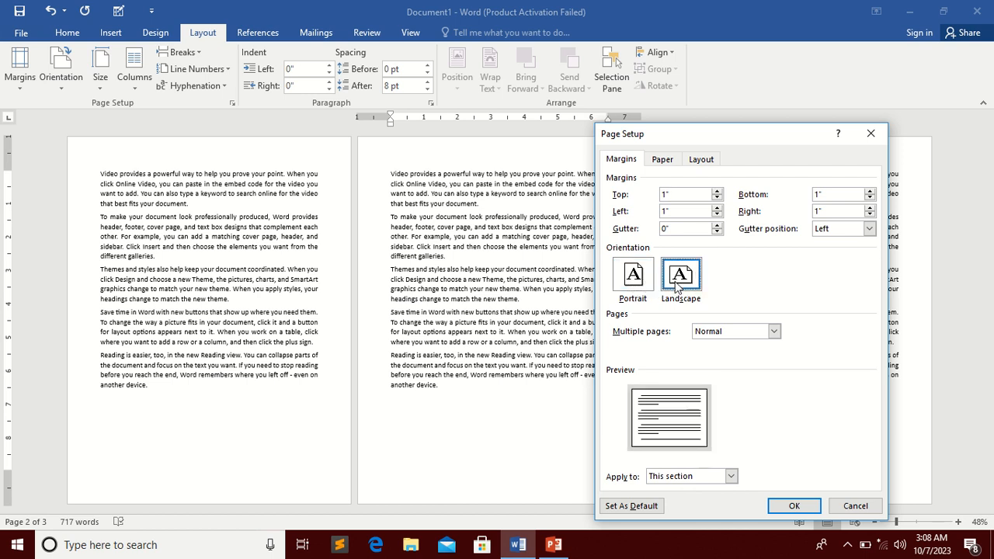
left_click(731, 475)
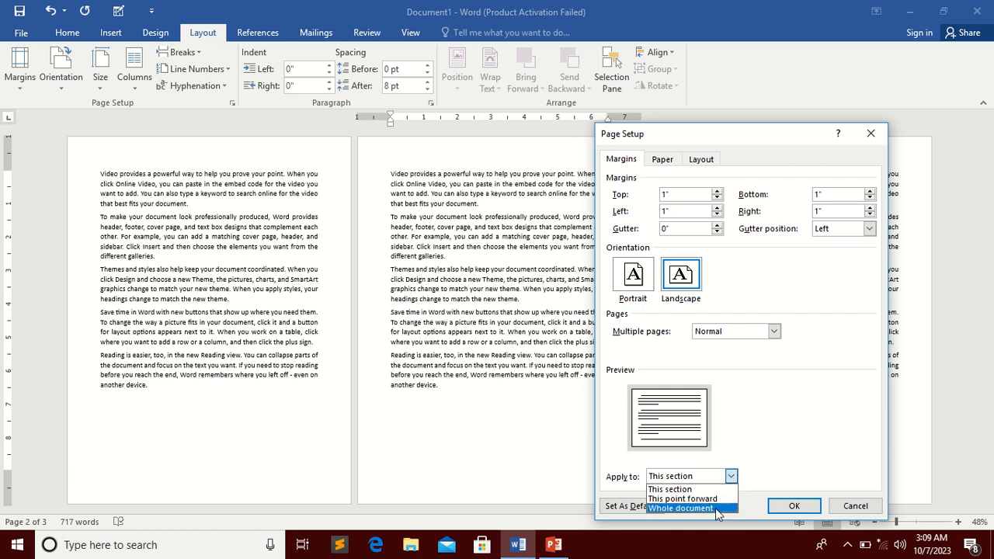
left_click(715, 508)
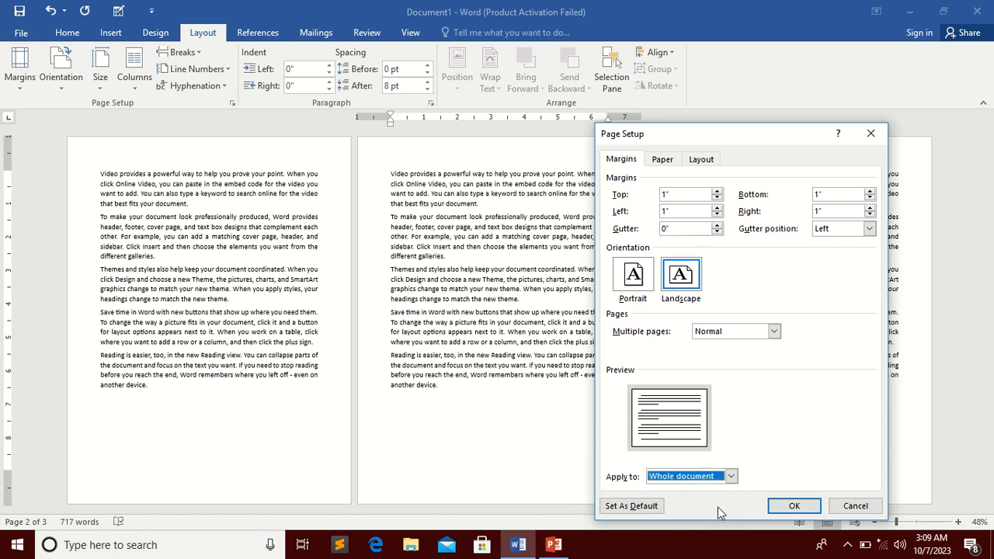
left_click(789, 506)
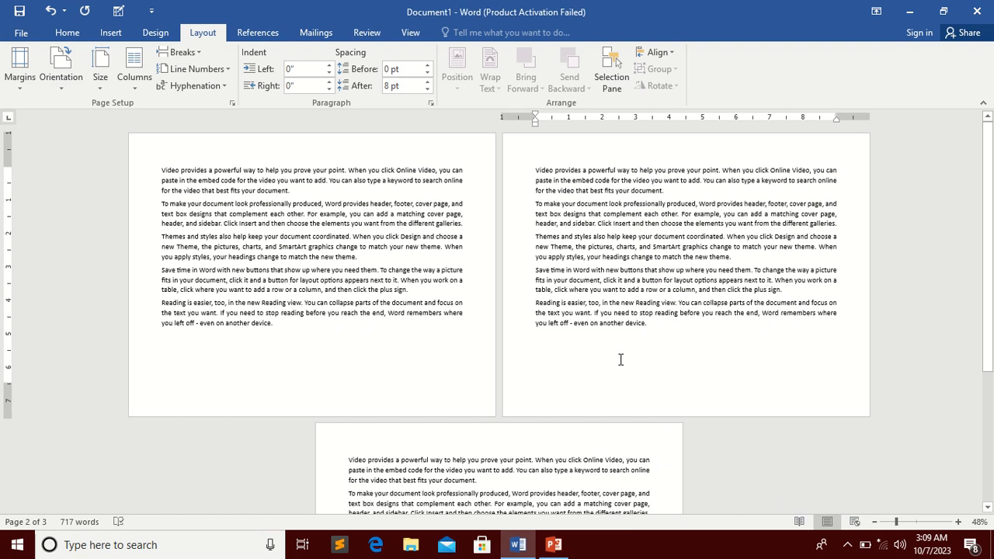
scroll(613, 323, "down", 1)
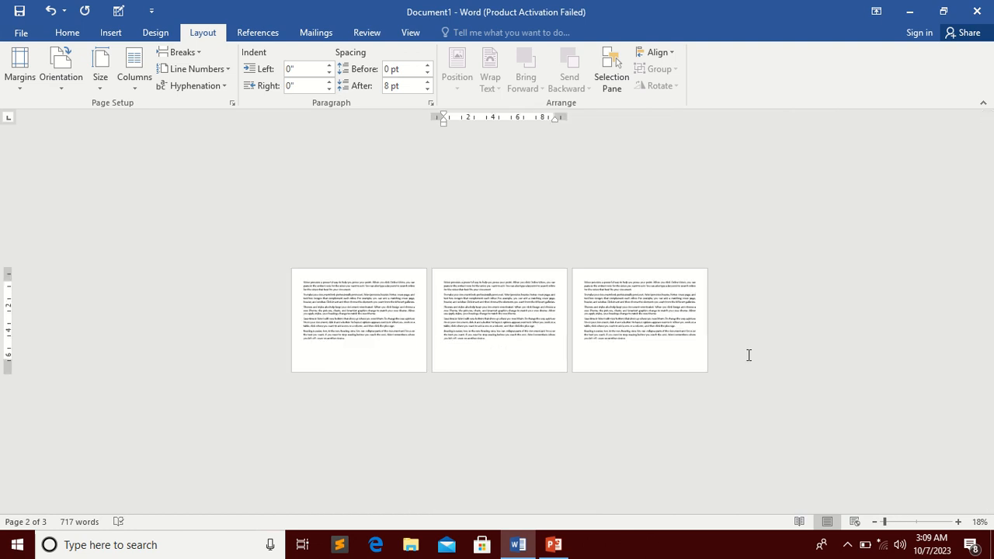
scroll(525, 356, "up", 2)
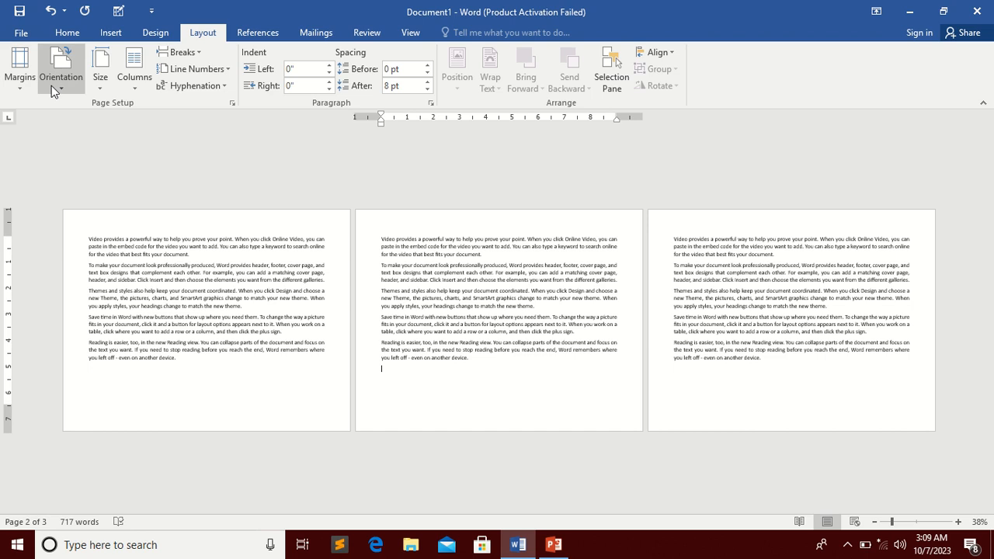
Change the orientation to portrait and apply it to the whole document
left_click(232, 102)
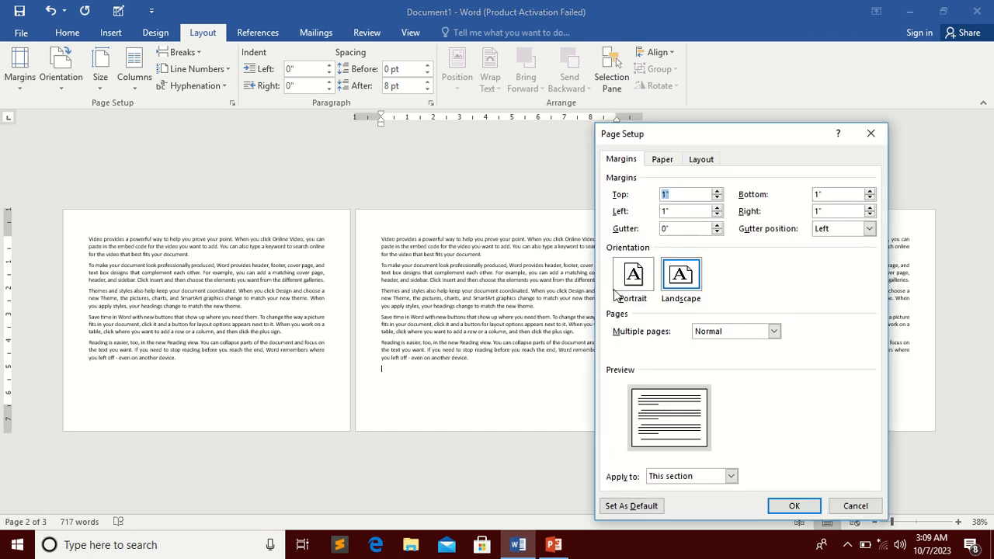
left_click(635, 281)
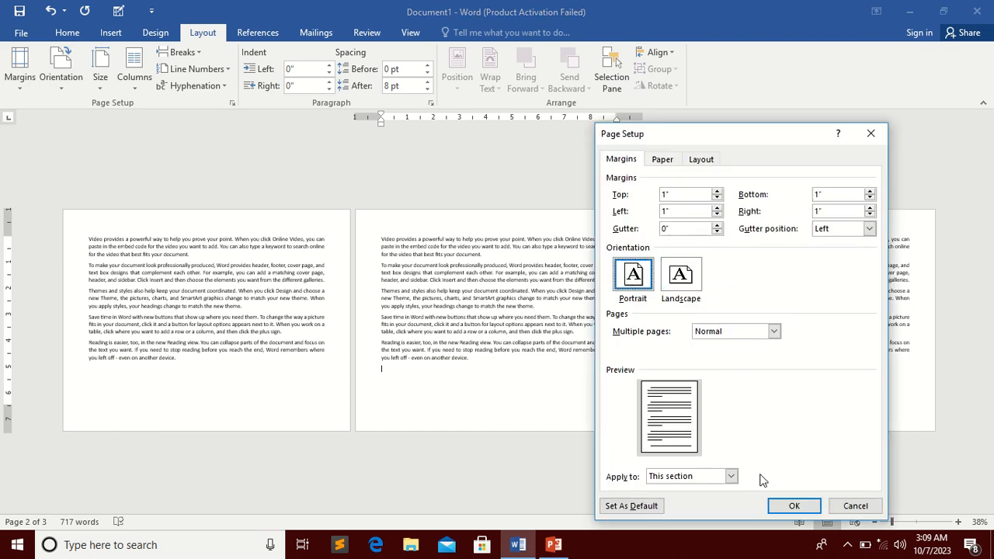
left_click(730, 476)
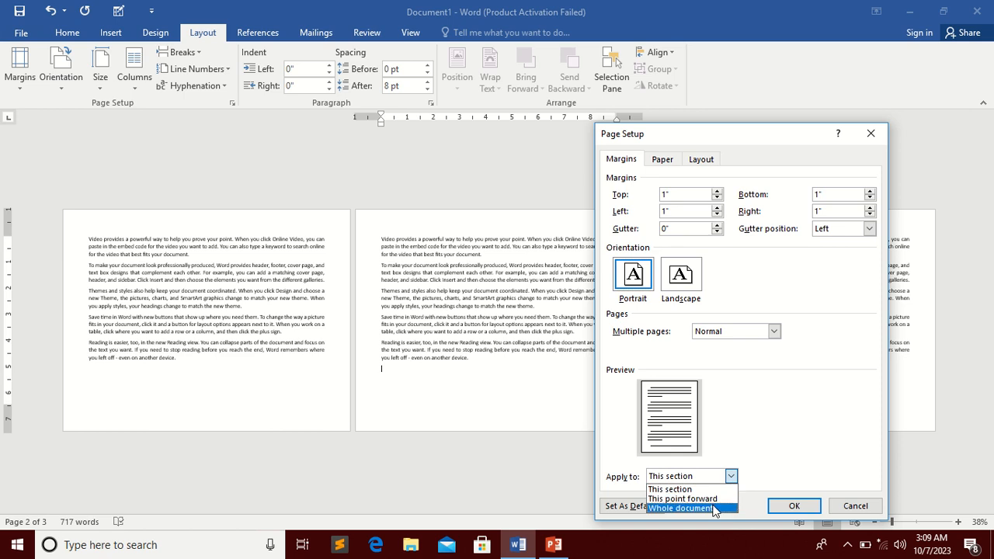
left_click(714, 509)
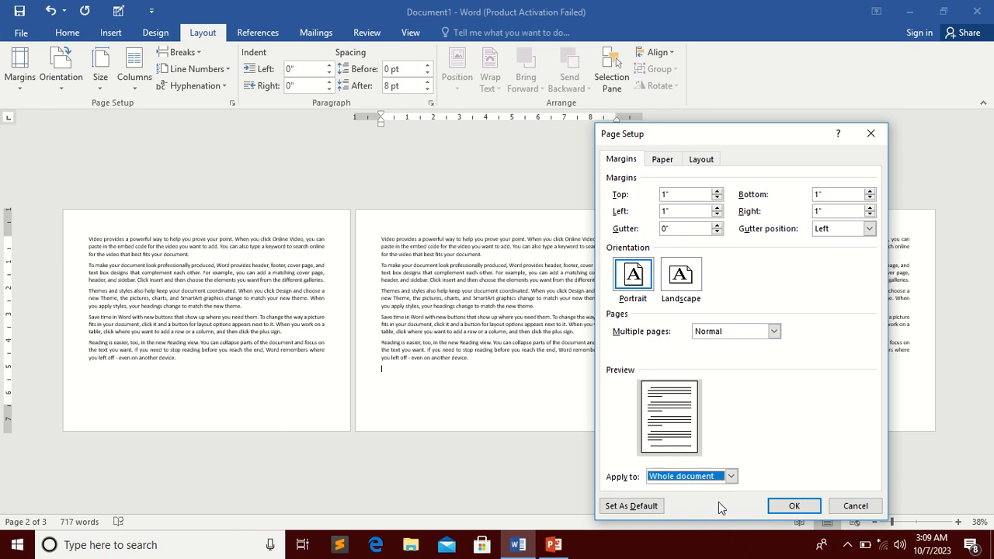
left_click(784, 507)
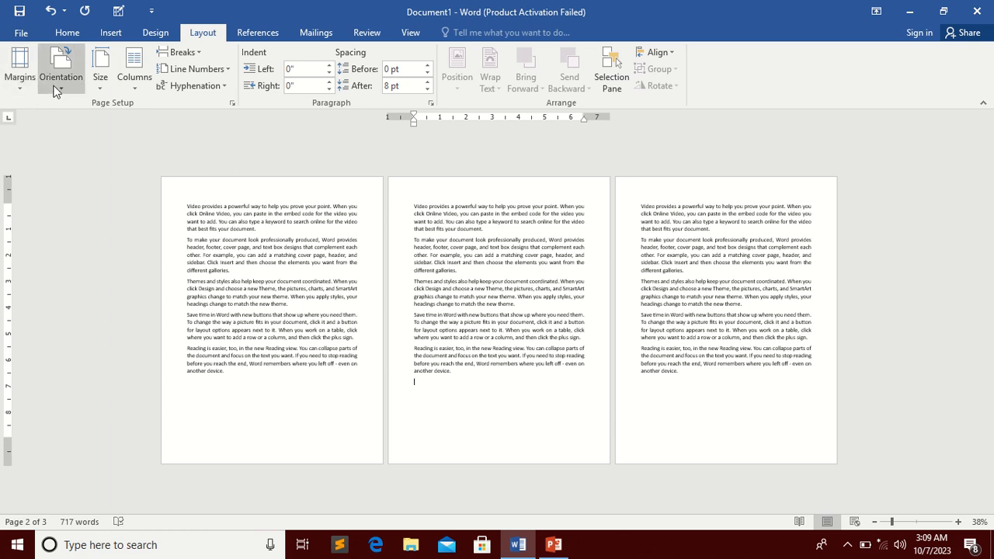
Set the current section's paper size to A4 and replace the document's contents with a single copy of the five paragraphs
left_click(93, 91)
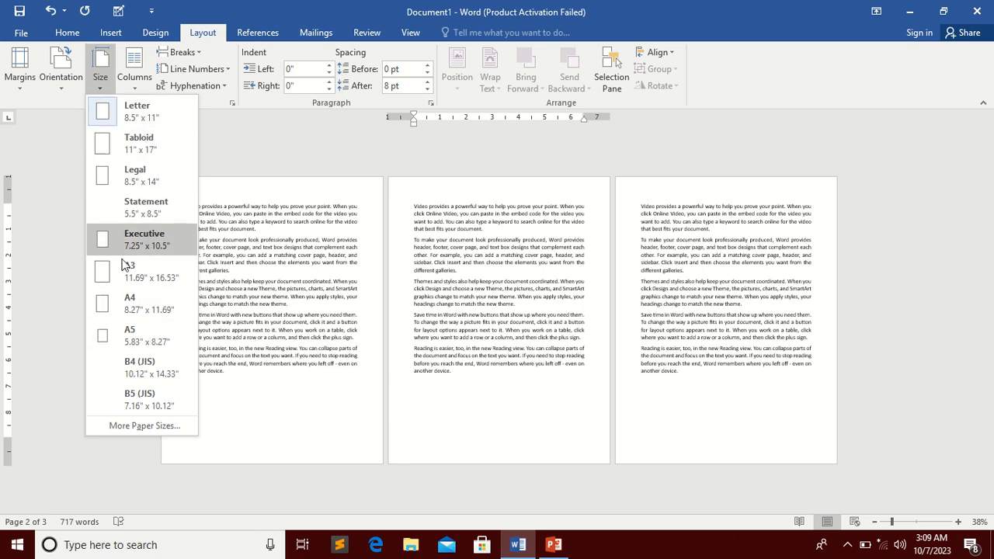
left_click(125, 298)
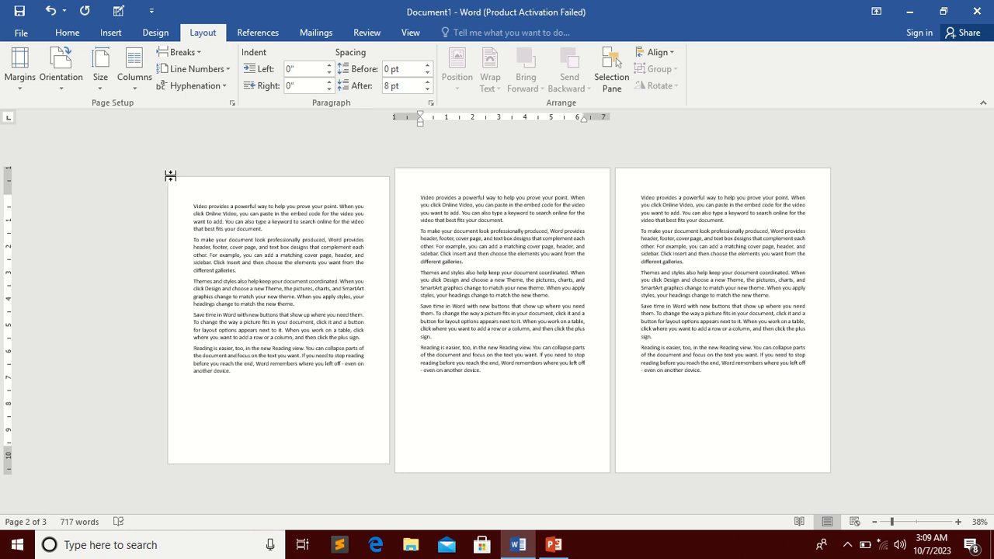
key("ctrl+a")
key("Delete")
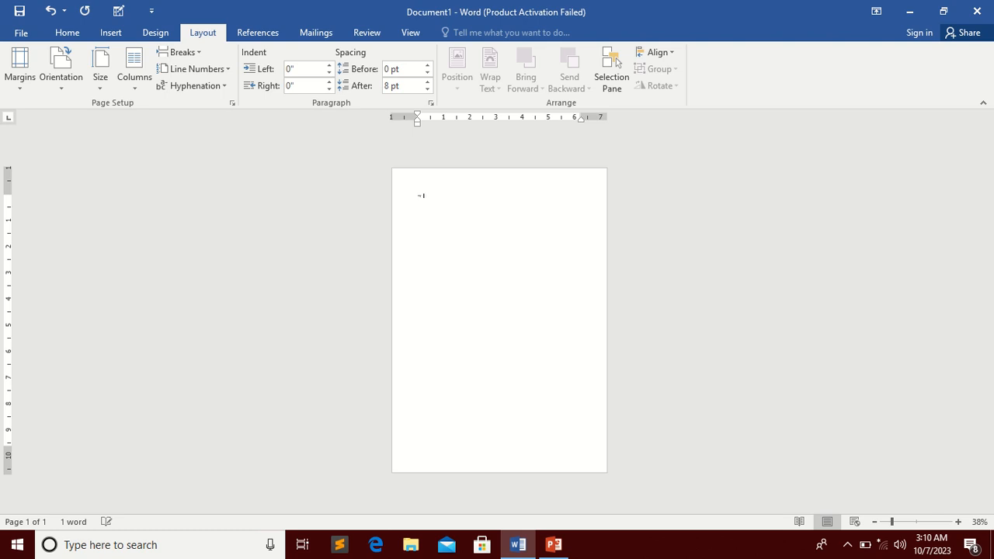
type("Video provides a powerful way to help you prove your point. When you click Online Video, you can paste in the embed code for the video you want to add. You can also type a keyword to search online for the video that best fits your document. To make your document look professionally produced, Word provides header, footer, cover page, and text box designs that complement each other. For example, you can add a matching cover page, header, and sidebar. Click Insert and then choose the elements you want from the different galleries. Themes and styles also help keep your document coordinated. When you click Design and choose a new Theme, the pictures, charts, and SmartArt graphics change to match your new theme. When you apply styles, your headings change to match the new theme. Save time in Word with new buttons that show up where you need them. To change the way a picture fits in your document, click it and a button for layout options appears next to it. When you work on a table, click where you want to add a row or a column, and then click the plus sign. Reading is easier, too, in the new Reading view. You can collapse parts of the document and focus on the text you want. If you need to stop reading before you reach the end, Word remembers where you left off - even on another device.")
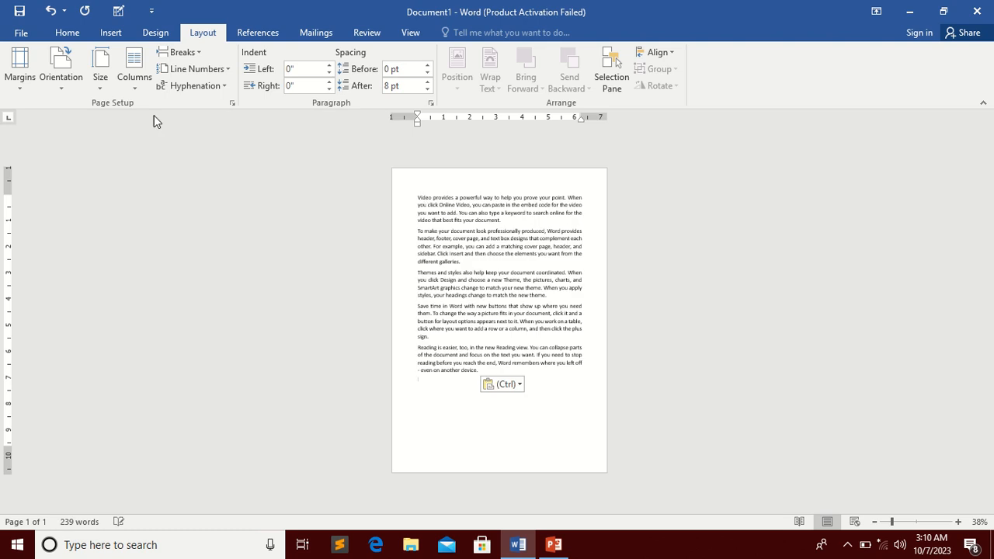
Set the document's paper size to Letter (8.5" x 11"), followed by A5 (5.83" x 8.27")
left_click(100, 82)
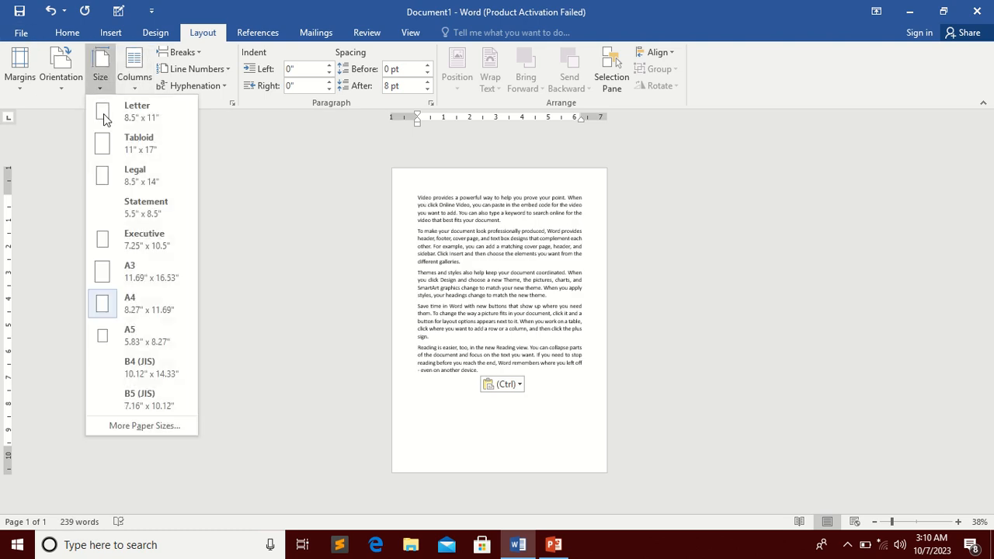
left_click(166, 118)
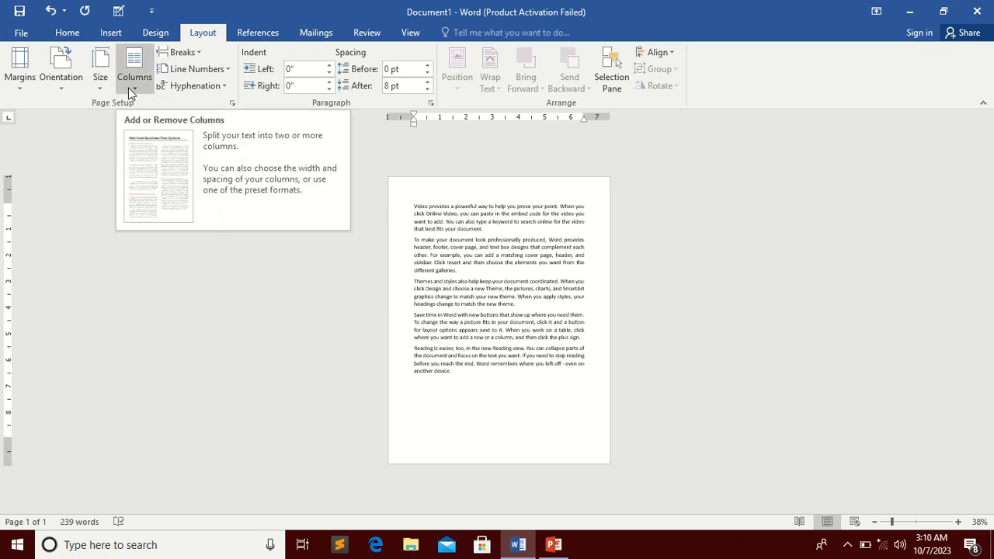
left_click(98, 79)
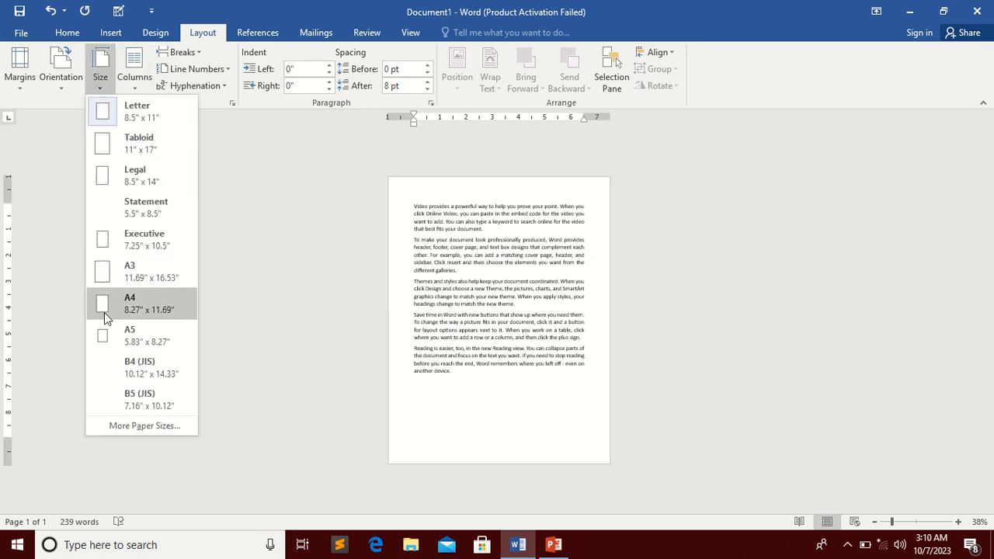
left_click(113, 334)
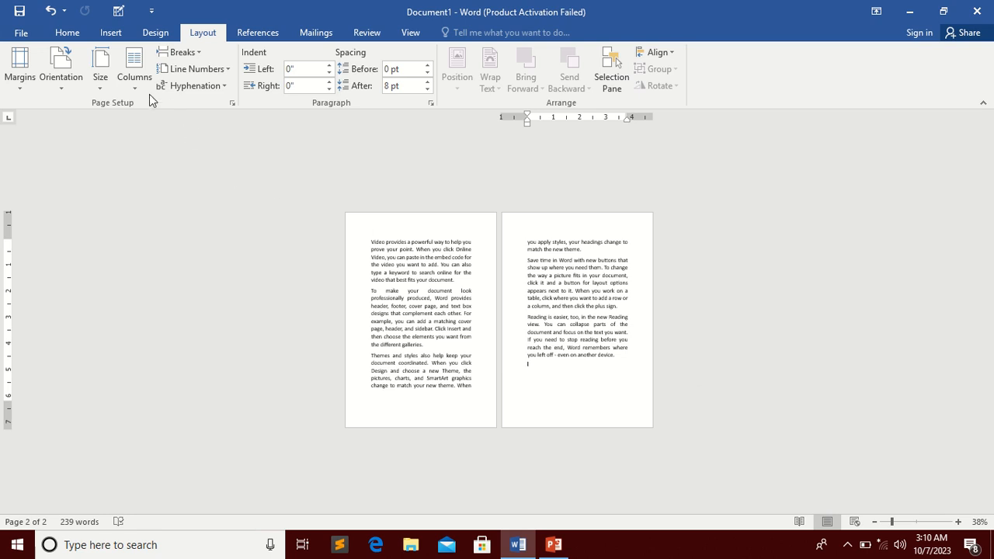
Set the paper size to A4, followed by a custom size with a width of 9" applied to the whole document
left_click(103, 88)
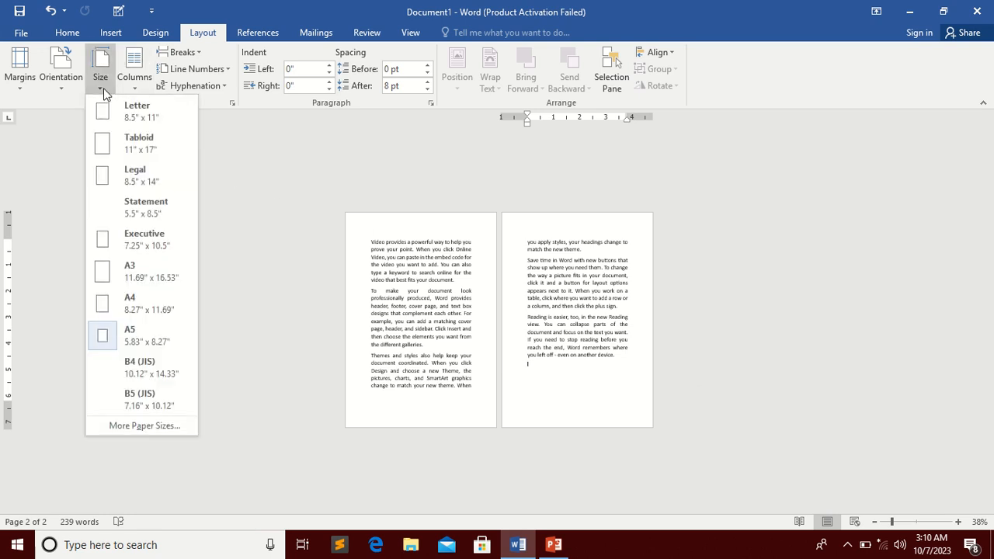
left_click(136, 304)
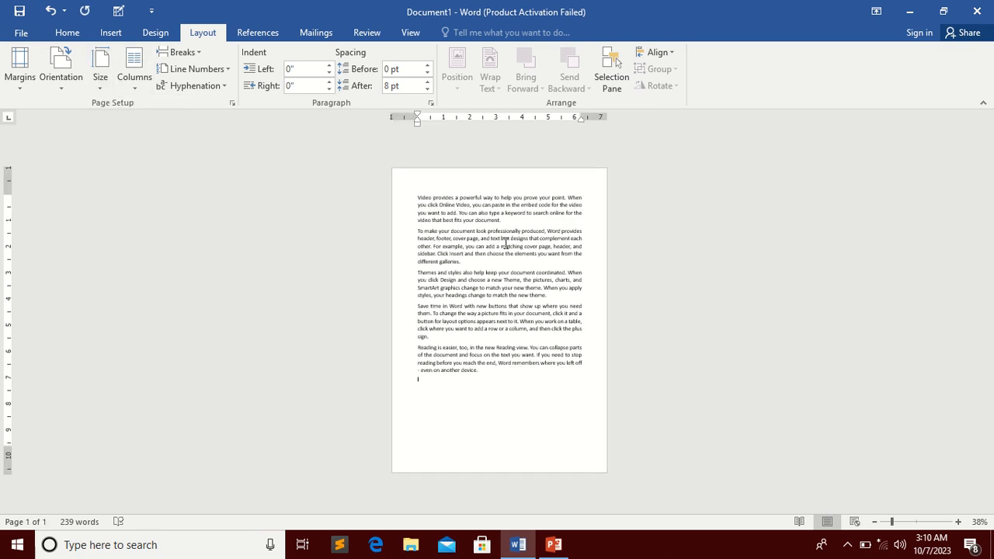
left_click(99, 82)
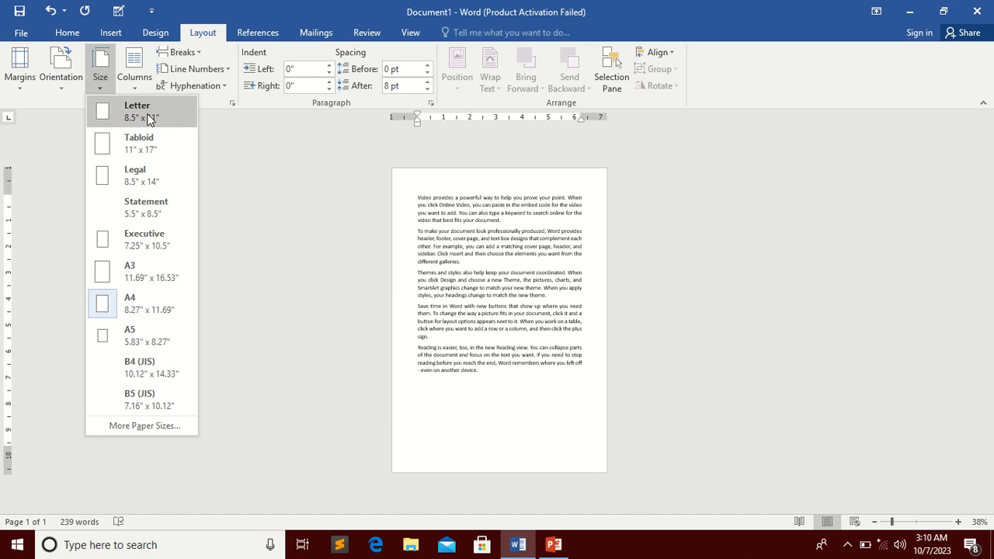
left_click(153, 425)
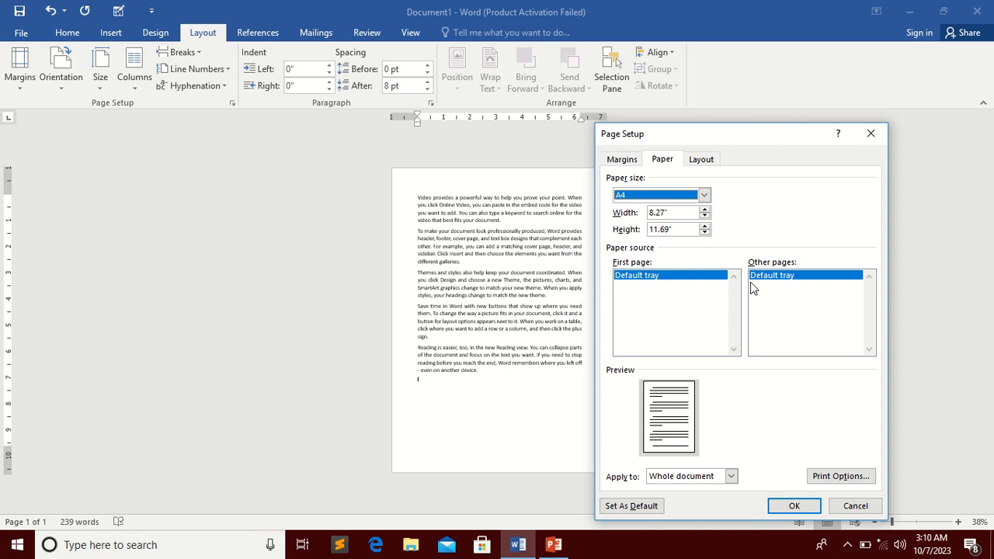
left_click(703, 195)
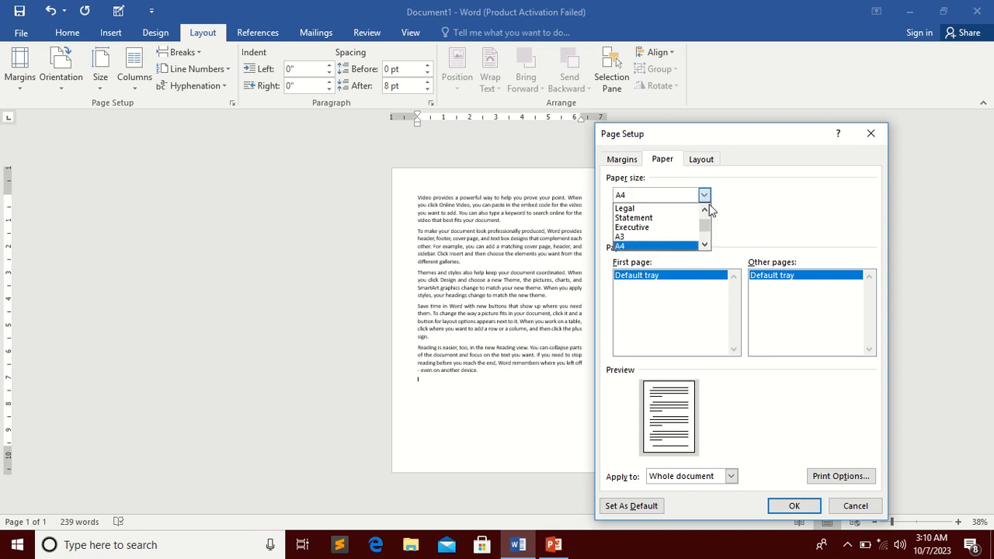
left_click_drag(708, 233, 705, 197)
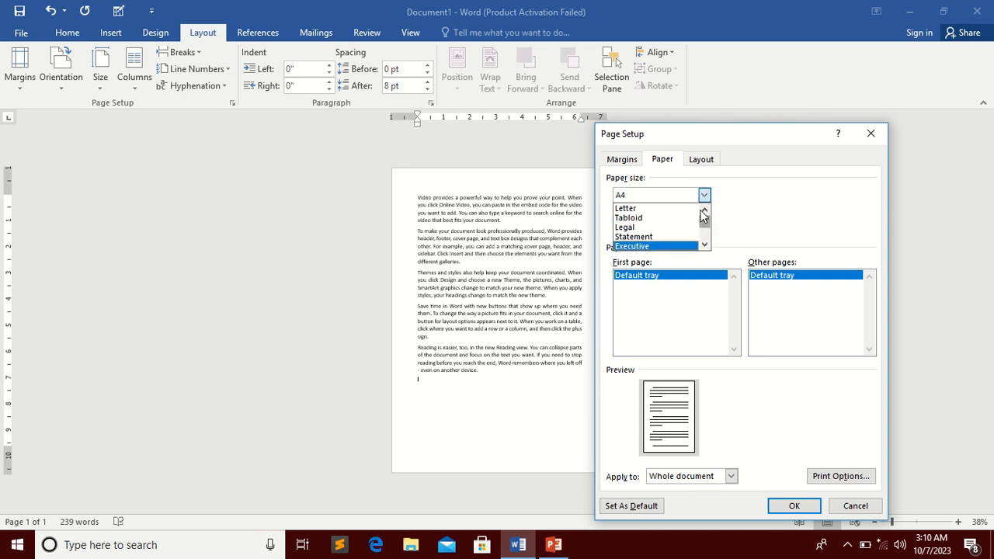
left_click(727, 197)
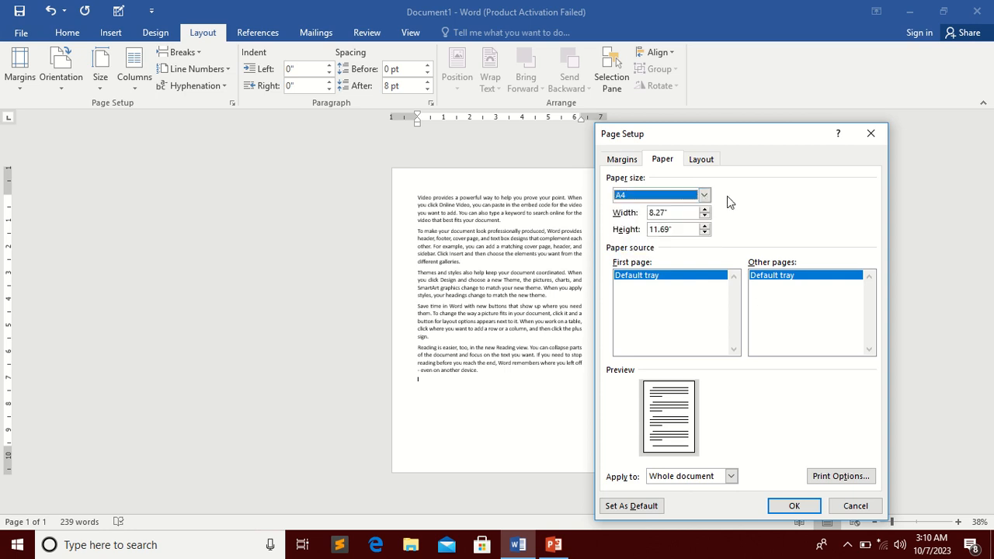
left_click(669, 212)
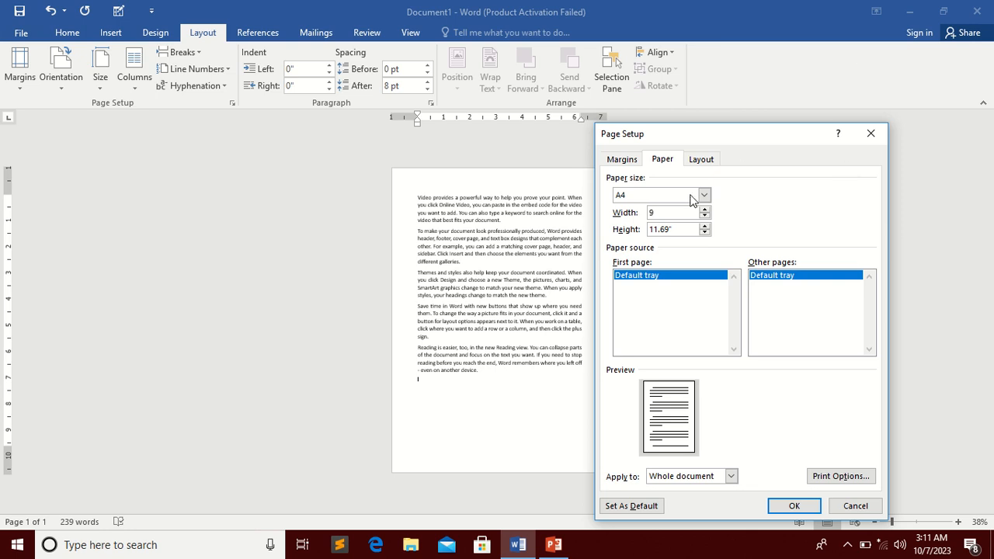
left_click(688, 229)
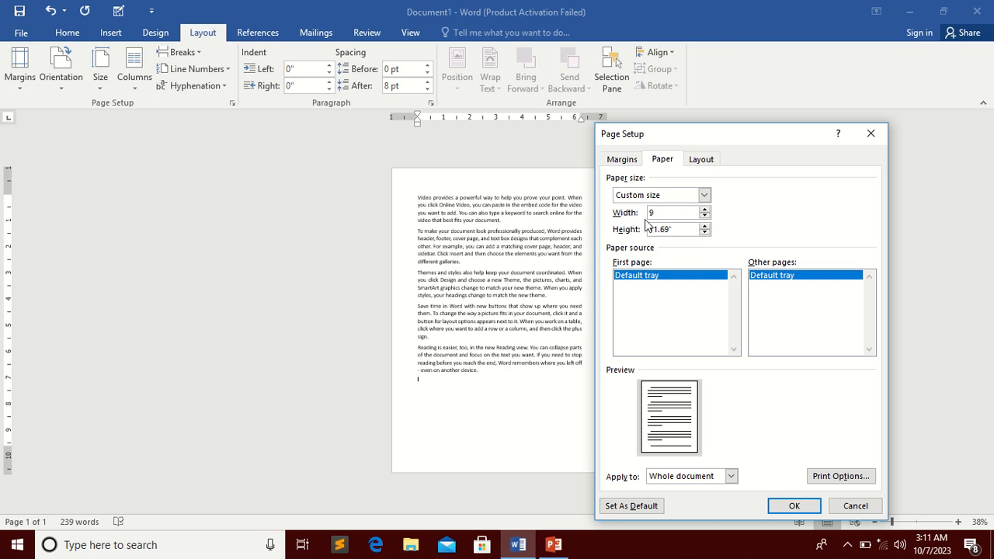
left_click_drag(691, 141, 793, 138)
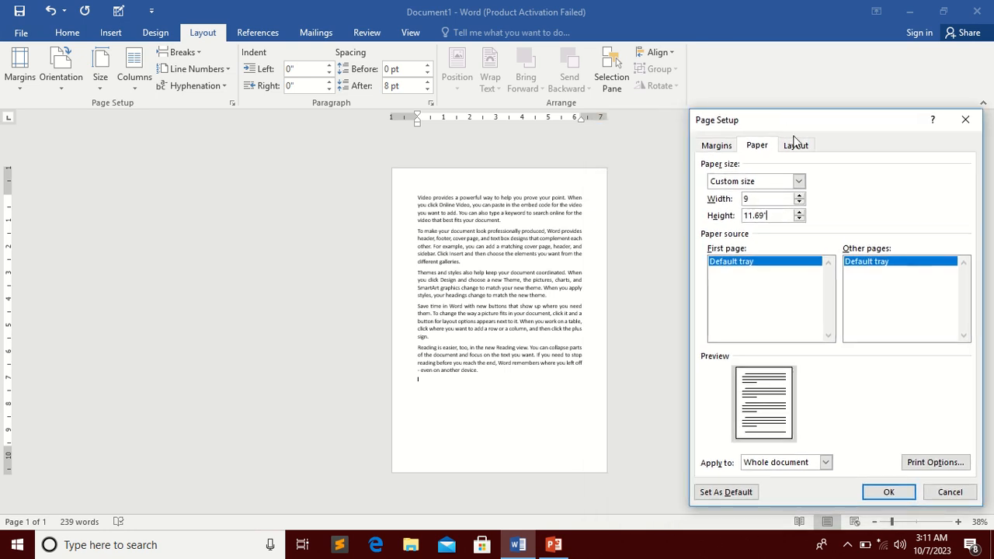
left_click(908, 493)
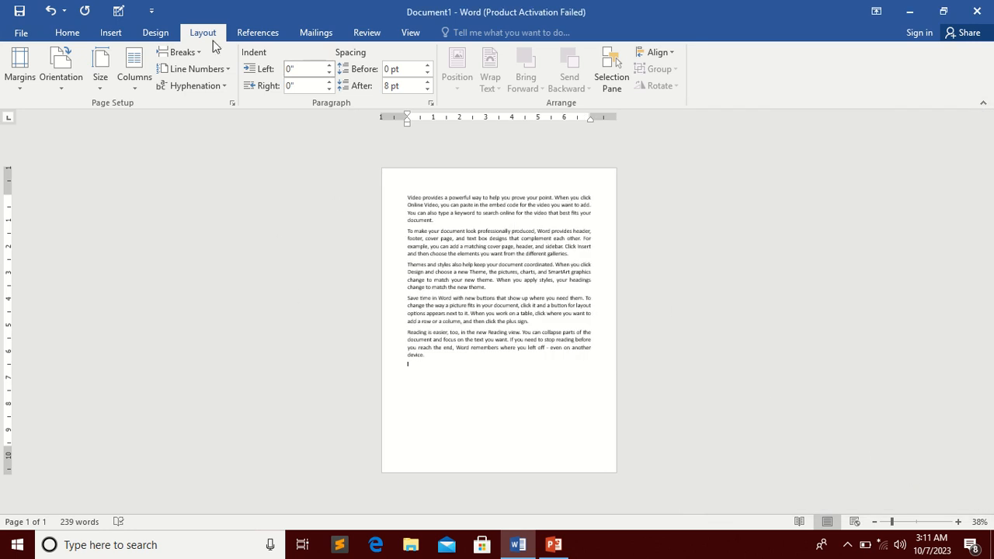
Delete all five paragraphs so the page is empty
left_click(100, 84)
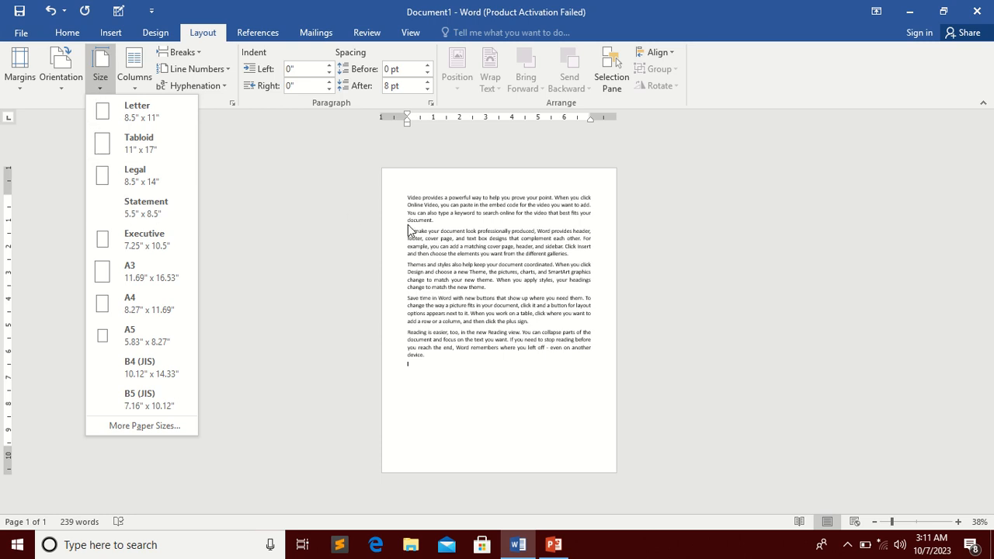
left_click(505, 351)
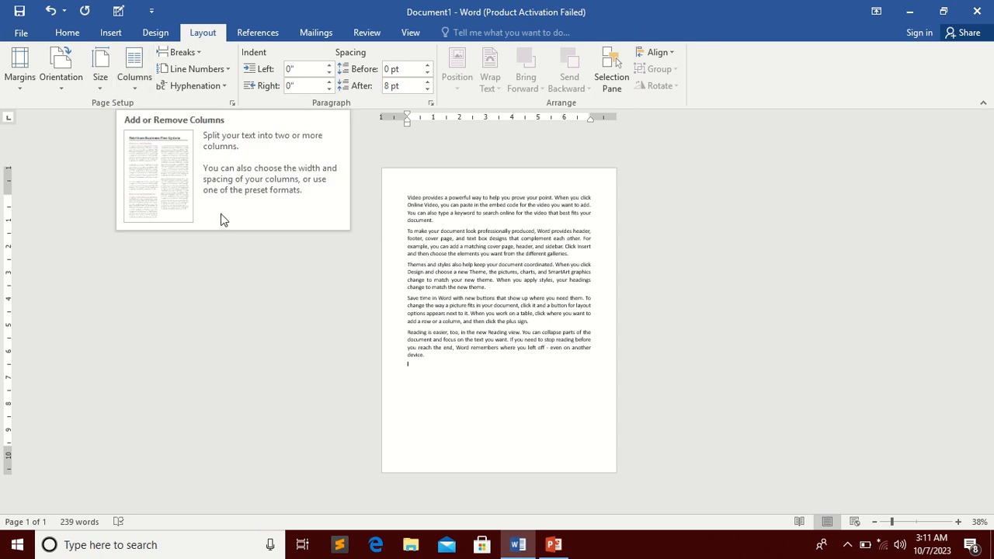
left_click_drag(433, 374, 359, 160)
key("Delete")
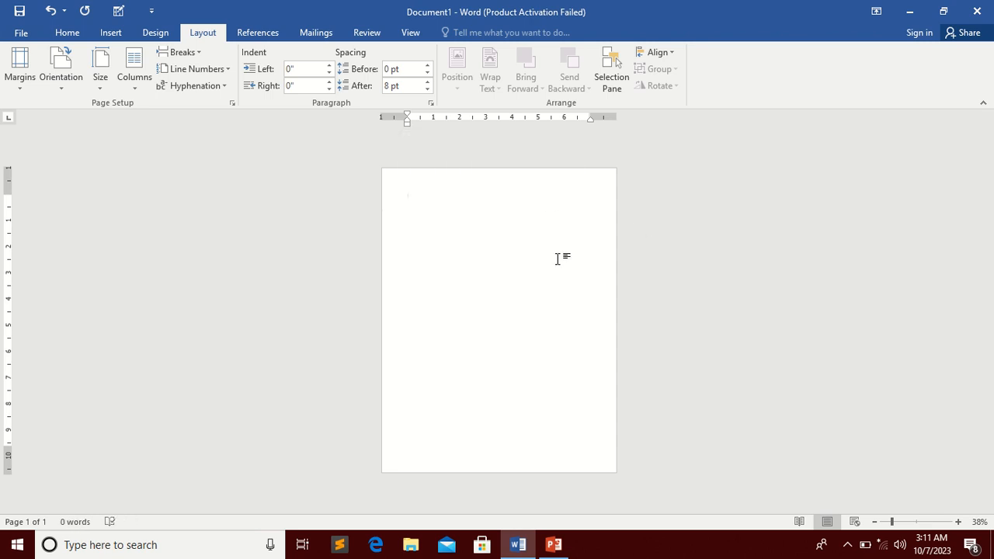
Enter random filler text on the empty single-column page until it wraps onto a second line
scroll(557, 259, "up", 5, "ctrl")
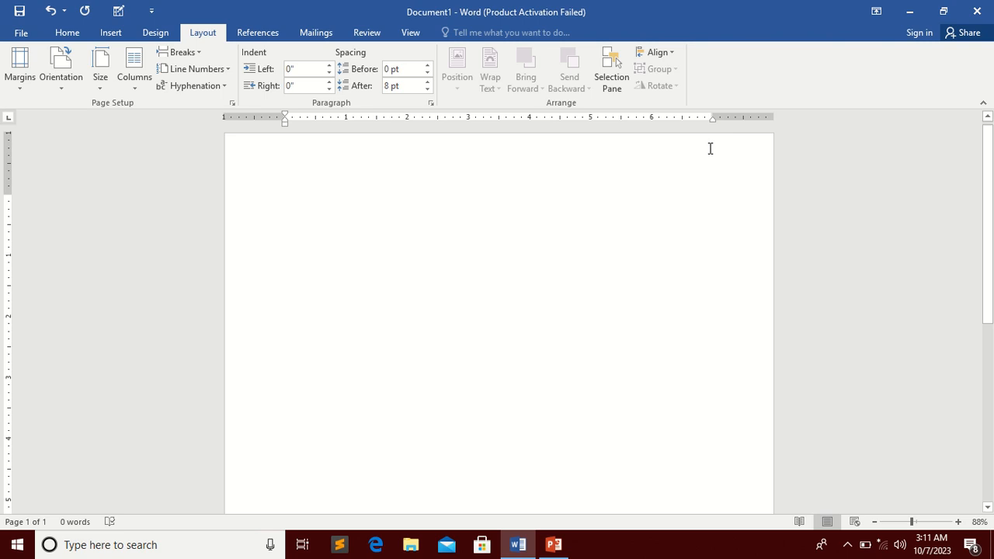
type("Fjkds fskjdh fsdh ")
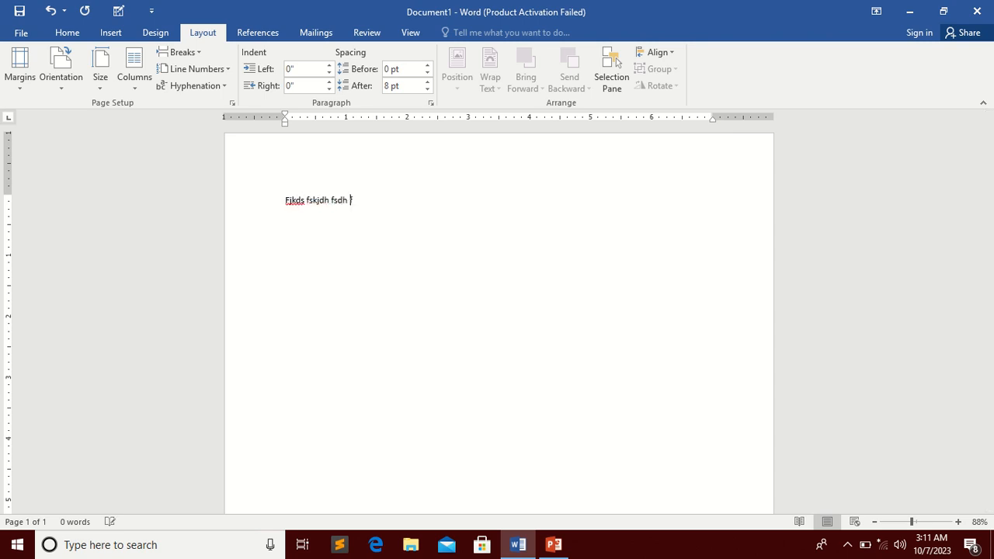
type("fks hfkskdh fkh sdfhk hsdf ds hfksd fkj hsdkfk")
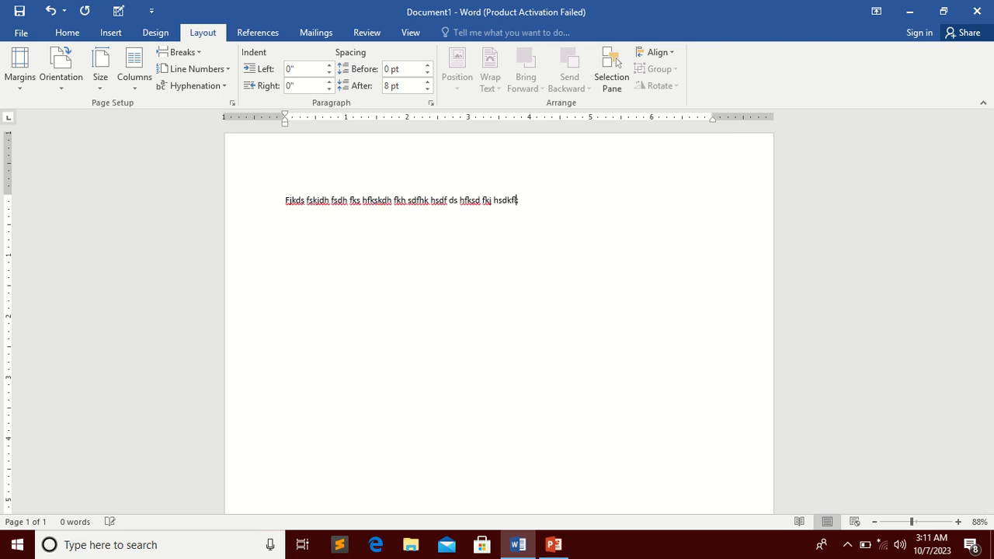
type("sdkf kjsd fsdk fkds fkdskf skdfk dsfkds kf hkjsdh fkksd")
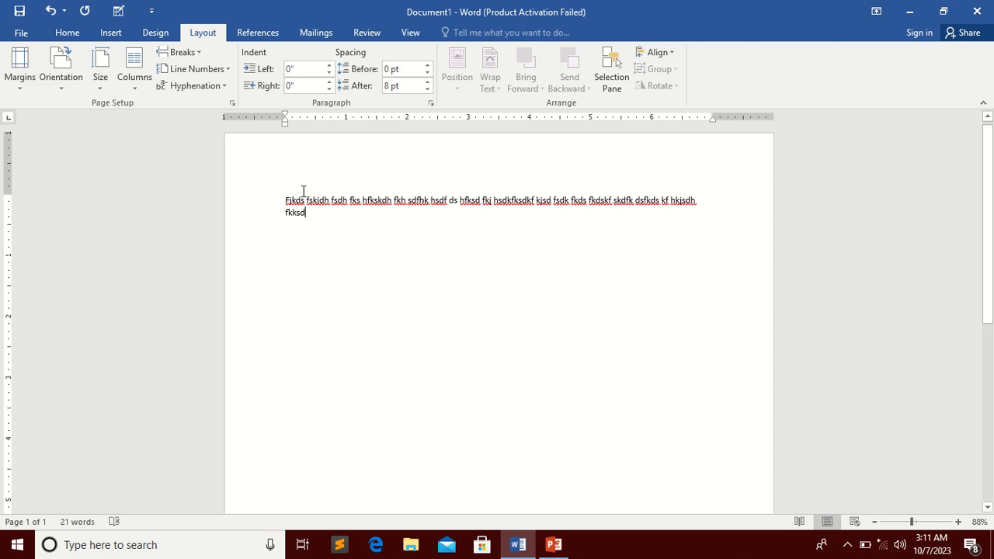
Select the whole filler paragraph and delete it
left_click_drag(285, 204, 702, 219)
left_click(379, 244)
double_click(232, 196)
key("Delete")
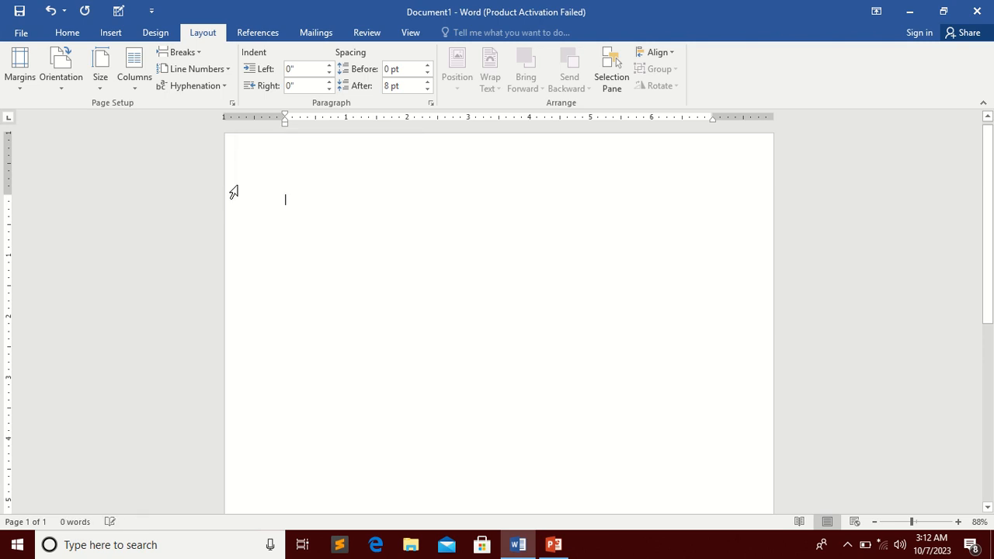
Split the page into two columns and enter four lines of random filler text in the first column
left_click(143, 84)
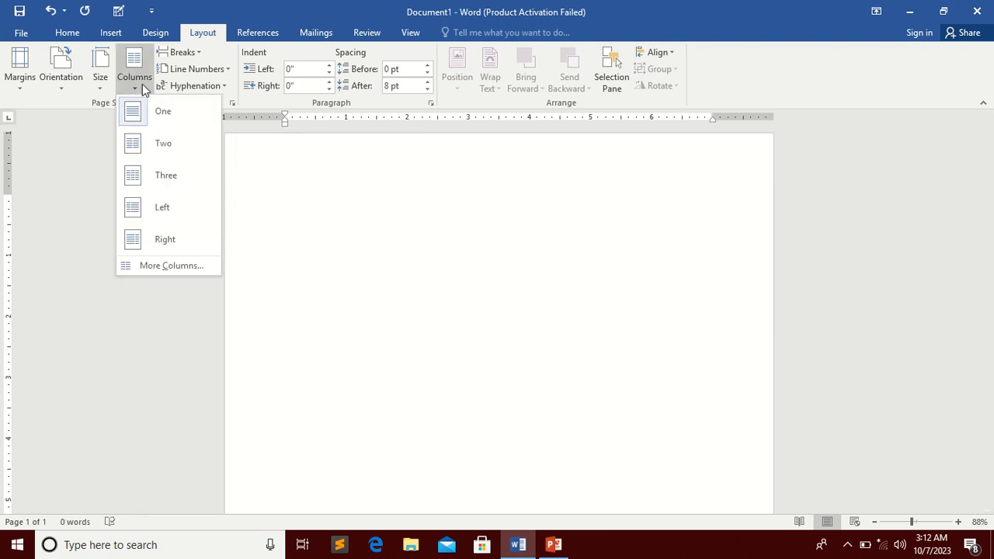
left_click(163, 146)
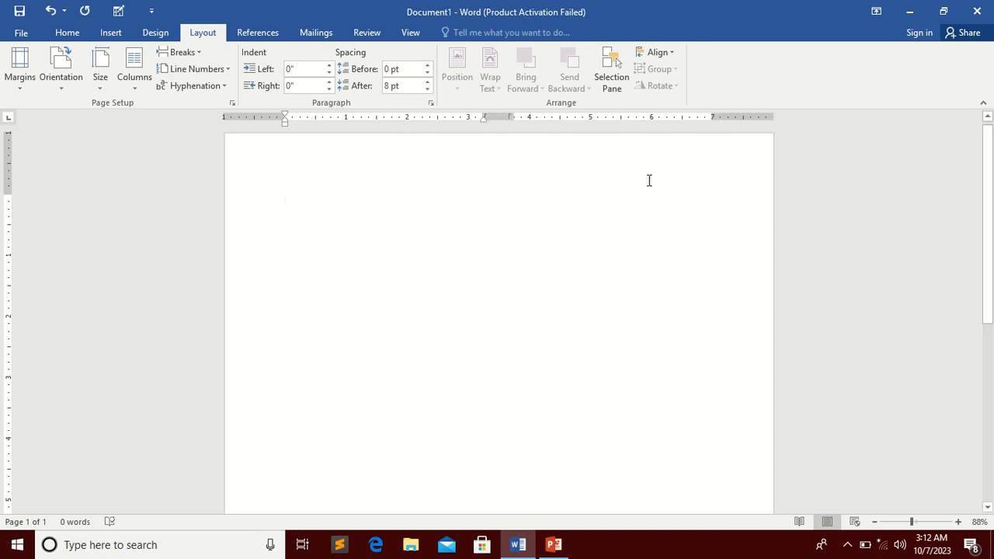
type("Sfkjsdh fjkhs dk")
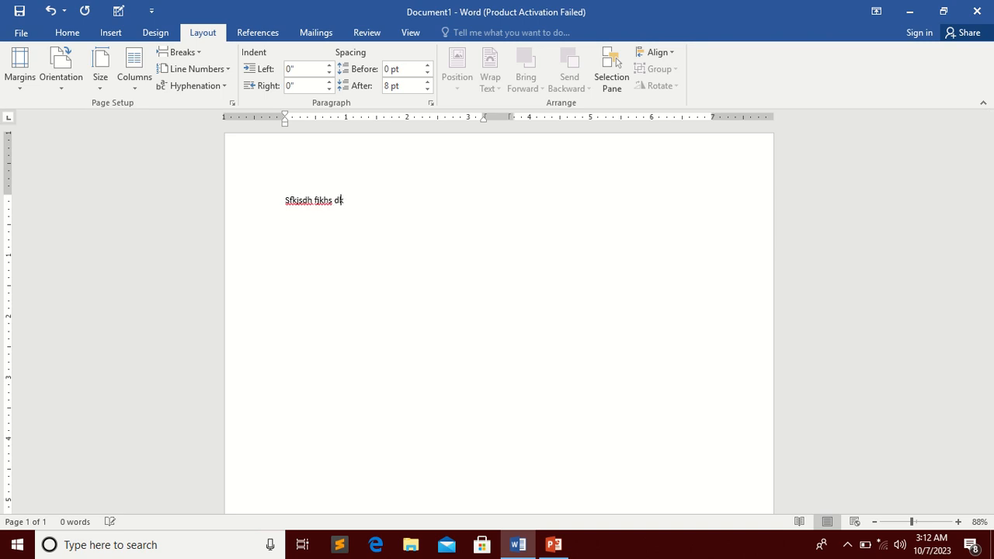
type("jfksj fks djf sdkfkjsdh fkjshd kfskdf s")
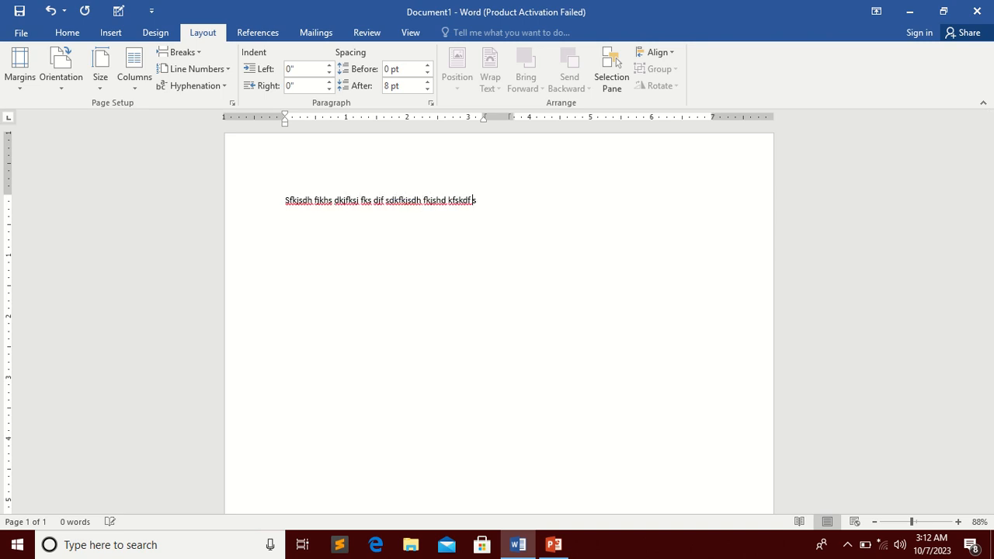
type("kdfh sd fksdh kfjsdk fksd kfsk fsdkfj skdfk sdfkh dkfsdk")
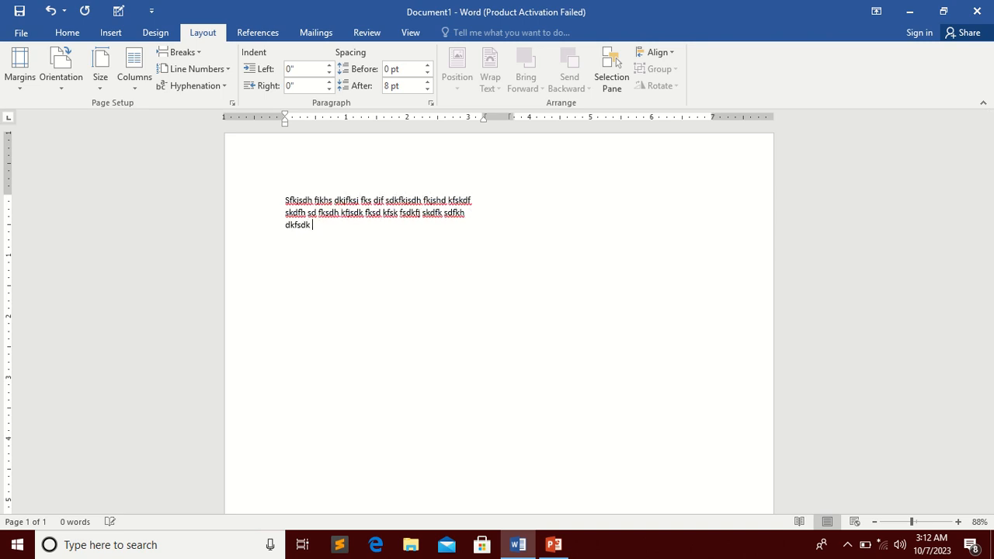
key("BackSpace")
type("hfkdkf sdkfkdhk")
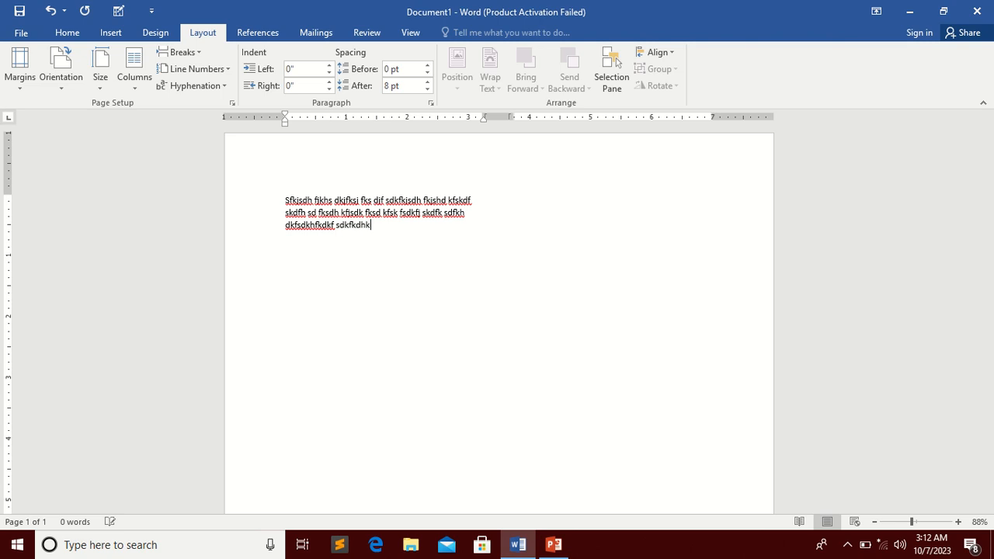
type(" fskd fkds fhsdkf sk")
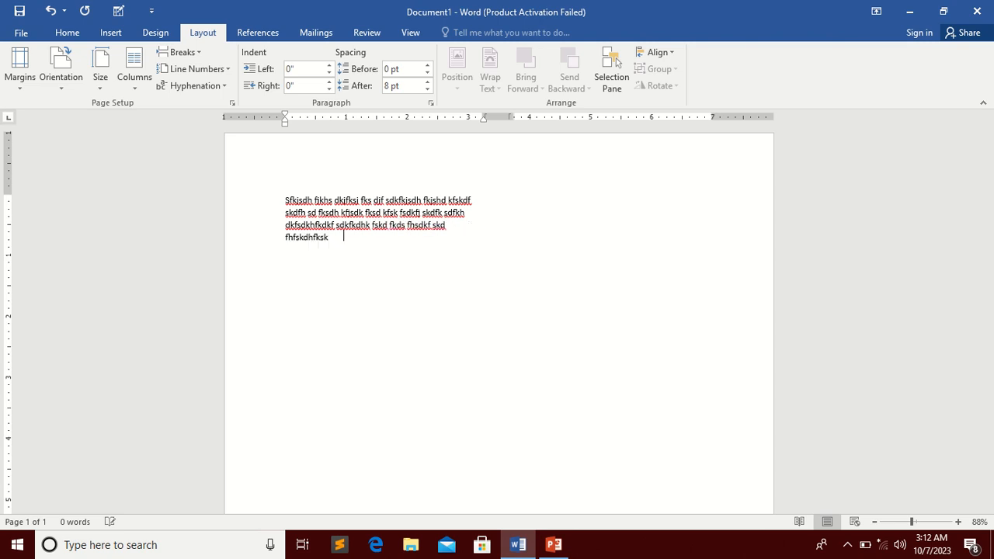
type("d fhfskdhfkskfh ksdhfks dfkhskdfksdfkhskdfk")
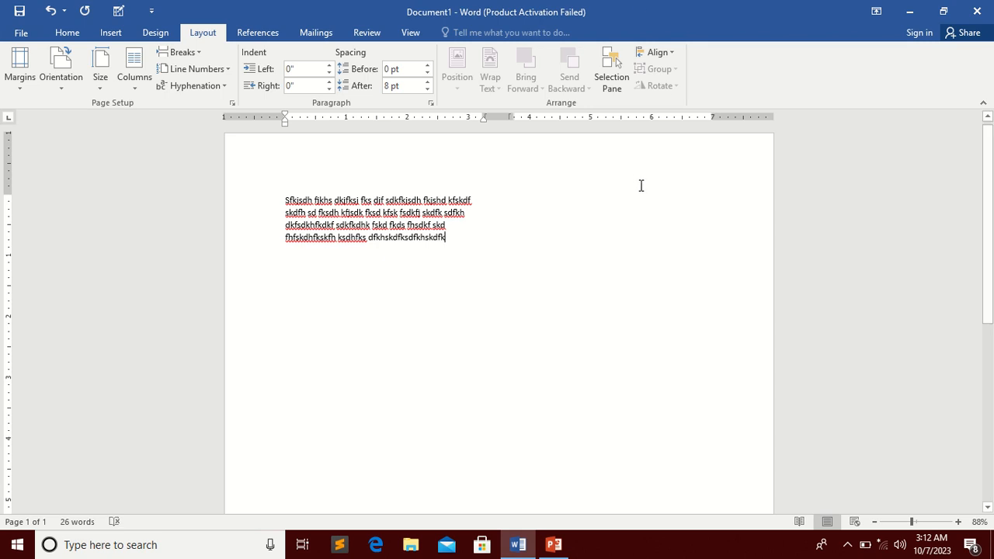
Insert a column break after the filler text and enter four lines of random filler text in the second column
key("ctrl+shift+Return")
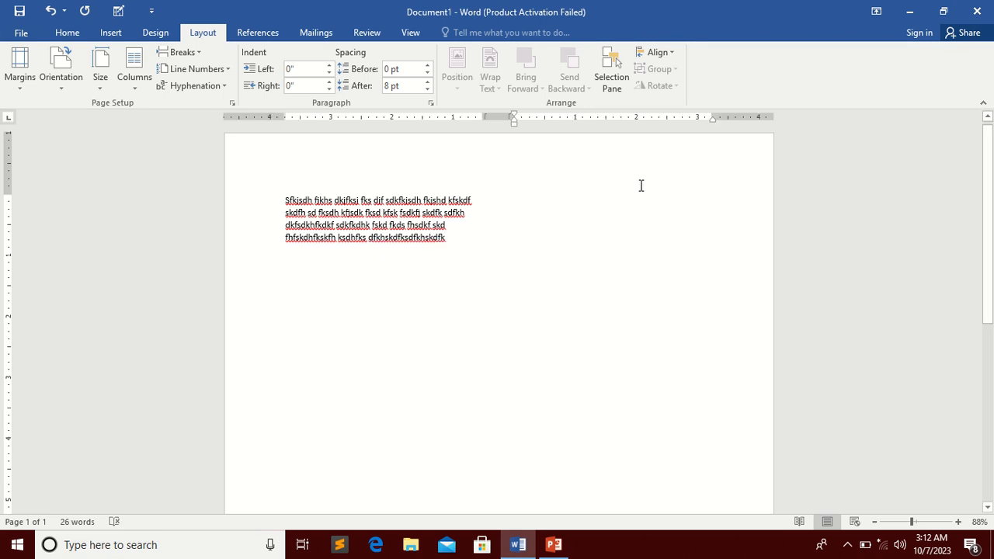
type("Jflkdsjl jflad sfjlsjdlfkjasfjsdfks")
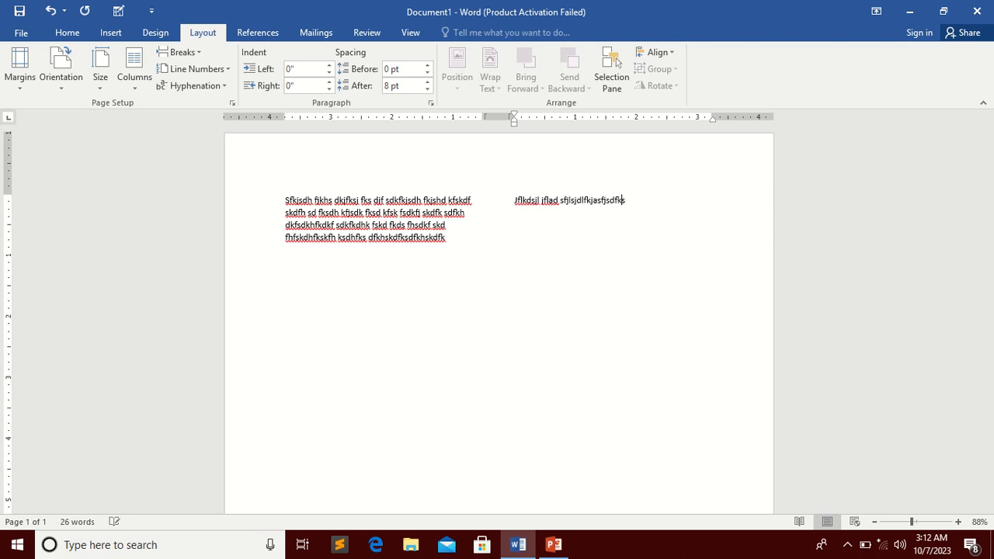
type("d flksdjfj sldfjlaj ldskfki sdfj sjfldkjsj fls")
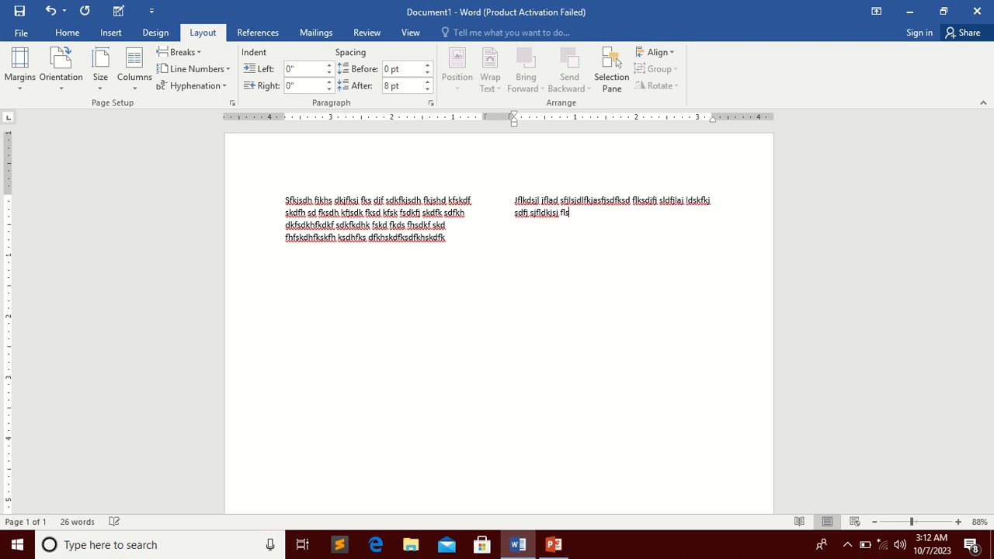
type("lfjsjdfjsdjfjsdlkfdlsj fjsdlf jlsd jf")
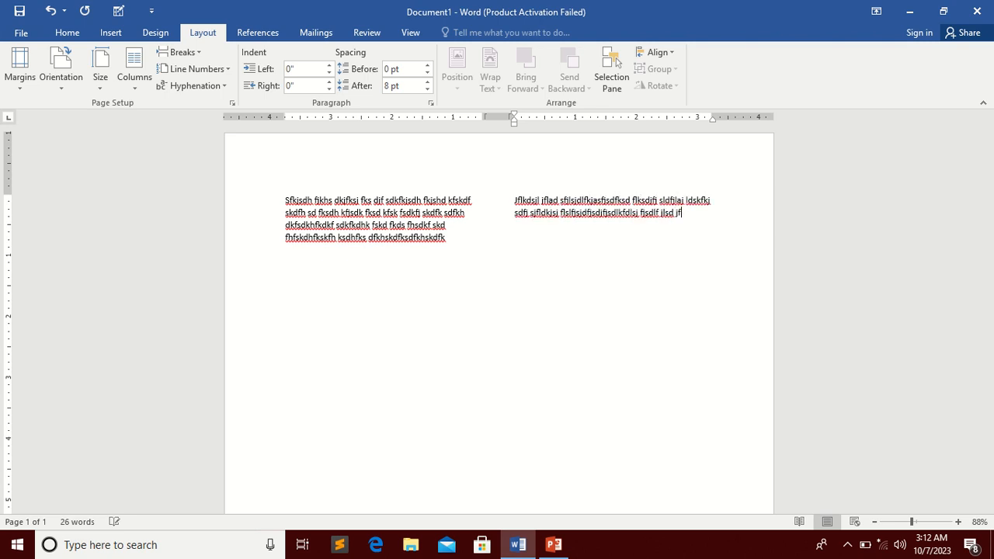
type("jsdjflksdfjsldjflksjflksjdfljsldfj slkf")
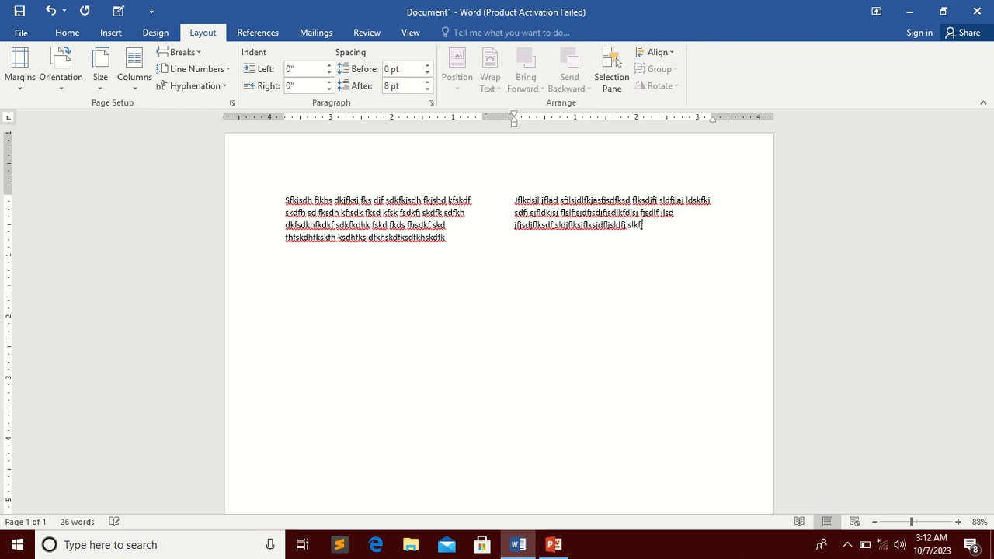
type("jjsdlkfjsdjflk sdfjlsf jlksdjf sdjfldsj f")
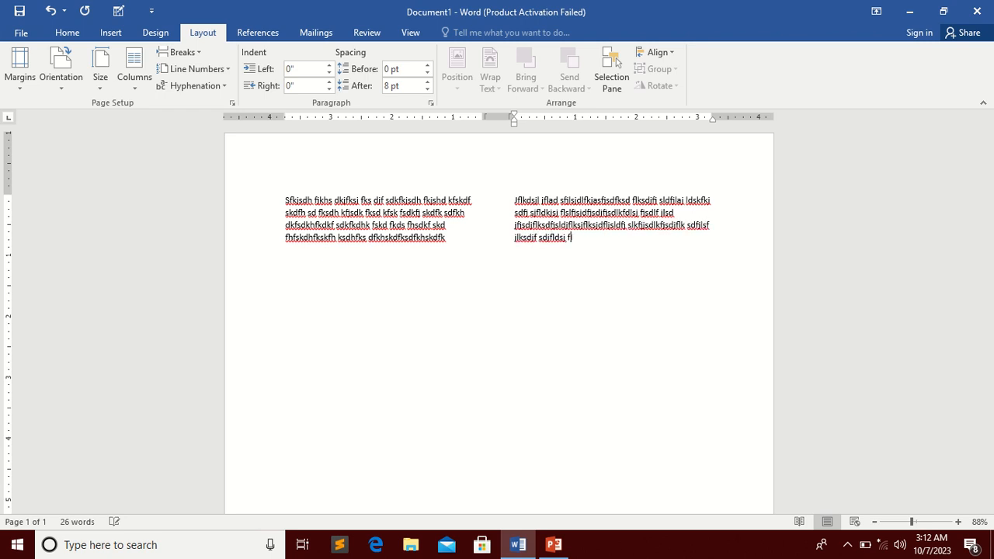
type("lsjflsjfl sdf jsdlf slfjsd")
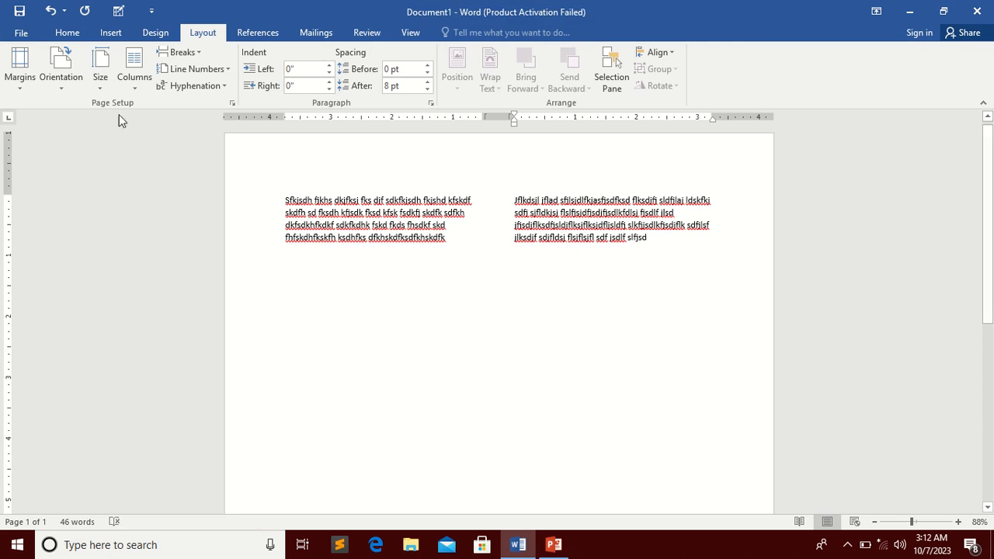
Switch the document to three columns, insert a column break after the second column's text, and enter five lines of random filler text
left_click(141, 82)
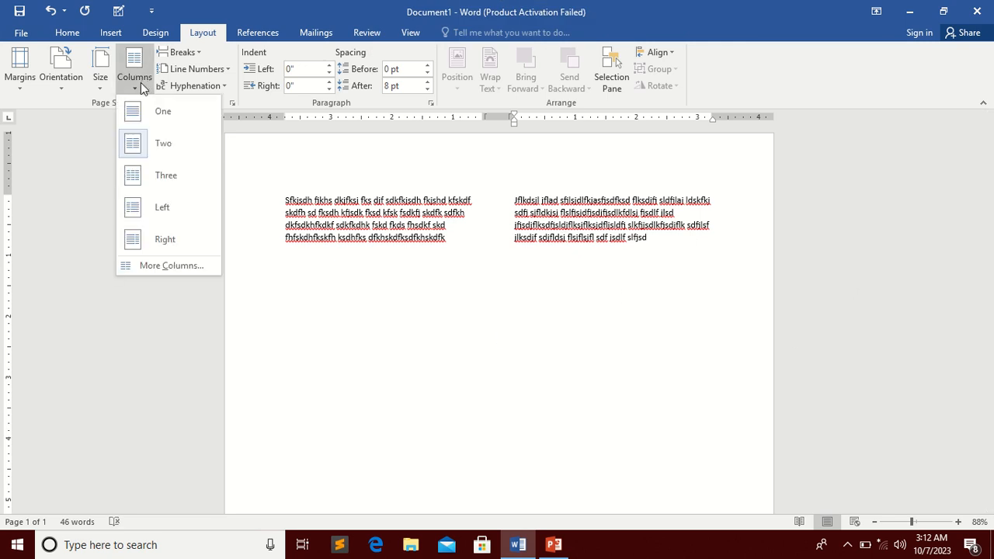
left_click(153, 178)
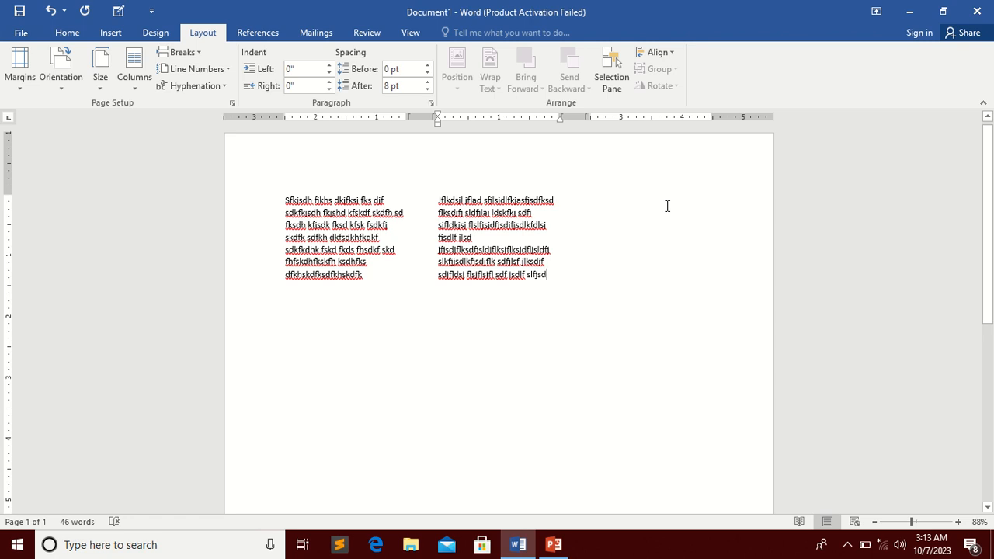
key("ctrl+shift+Return")
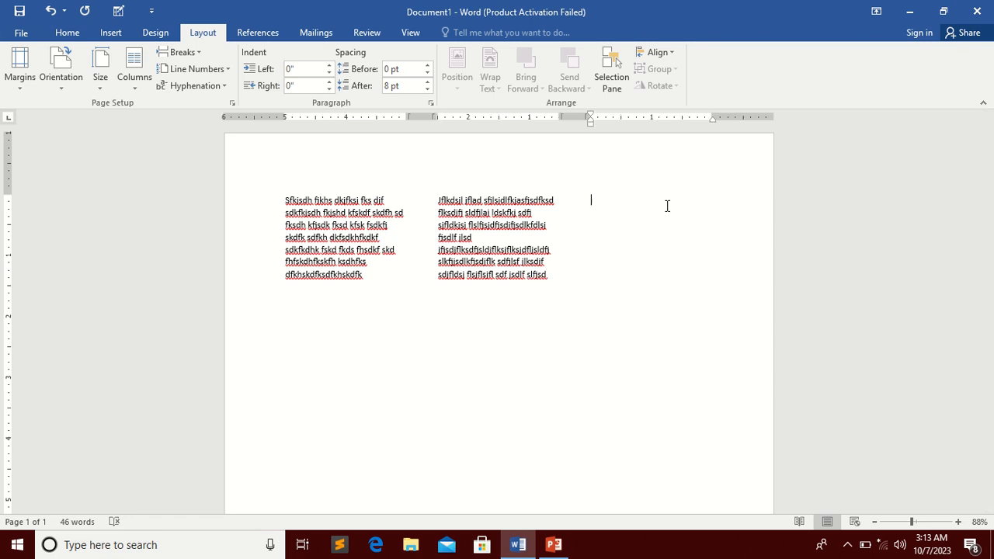
type("fksdkf kjsdkjf dskjfsdf hkdhf lsdhkjfkjsdfkhsd fkdsfk skdf")
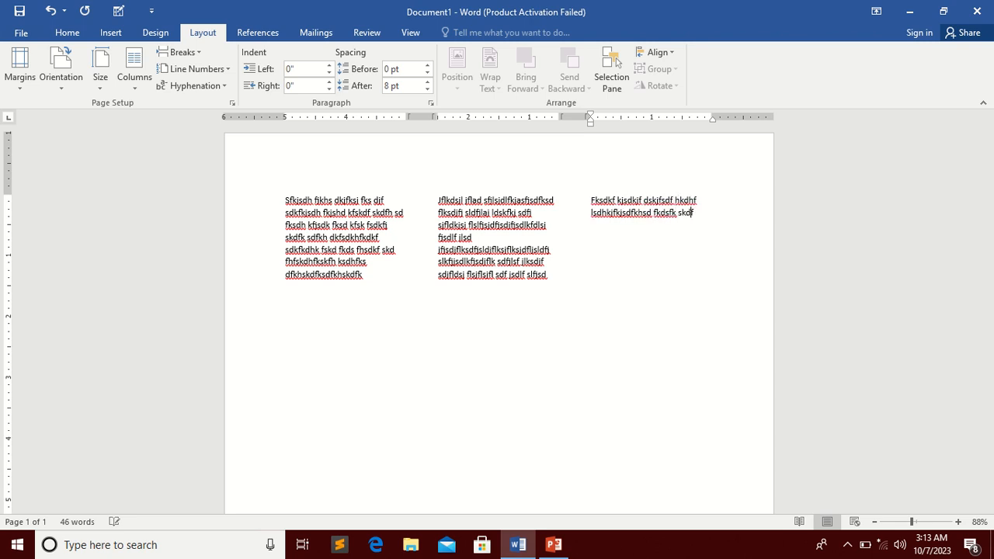
type("kdsh kfk f sdkf hkdshfd kfhskdf ksdf")
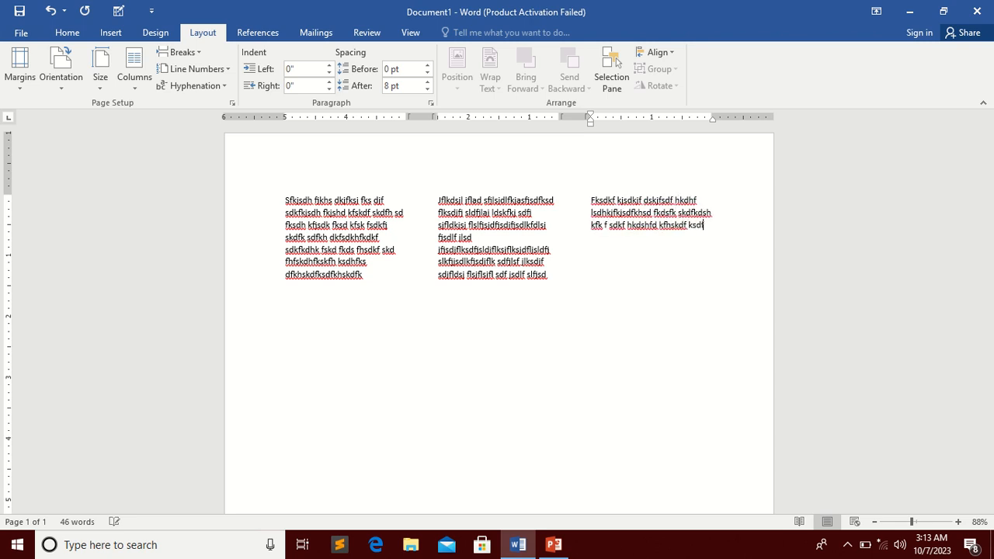
type("ksdhkfh ksjdfh ksdfkjsdh fksdkfksfk sdkfsdfks fk")
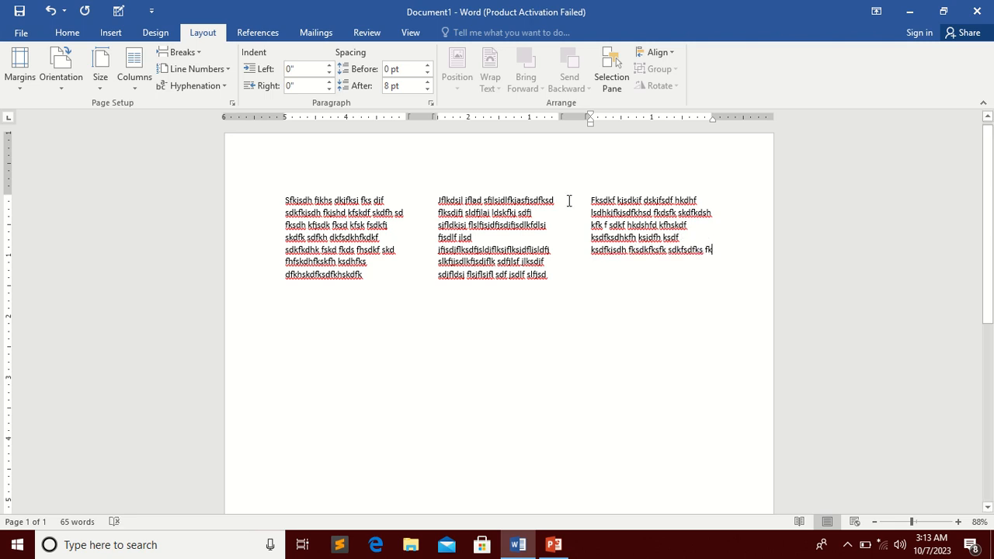
Apply the Left column preset to the document and look over the text on both pages
left_click(135, 77)
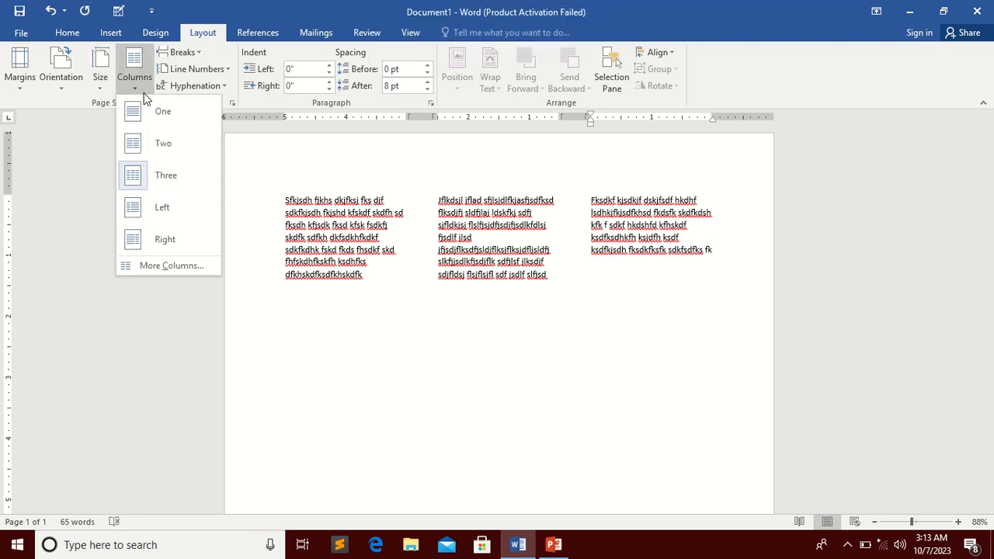
left_click(170, 217)
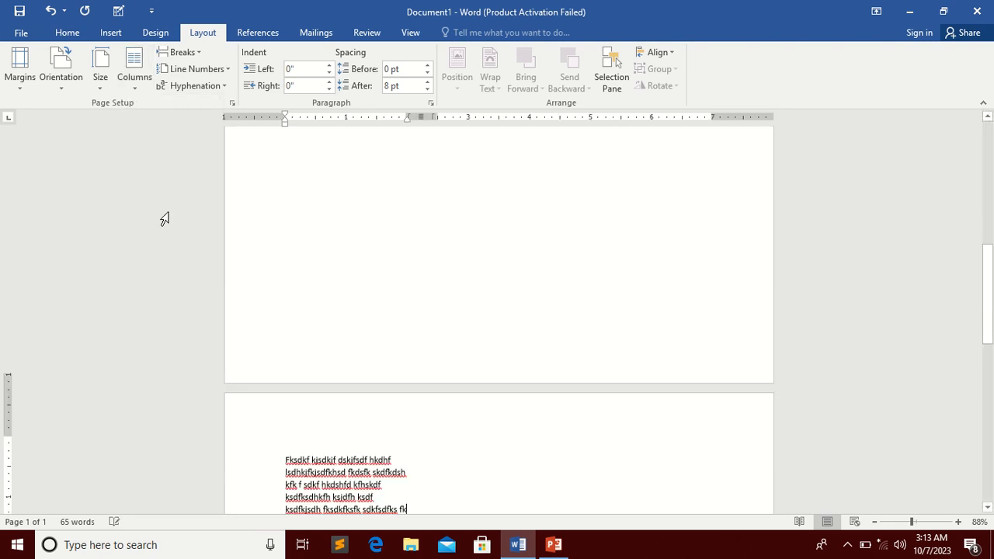
scroll(162, 217, "down", 5)
scroll(326, 209, "up", 3)
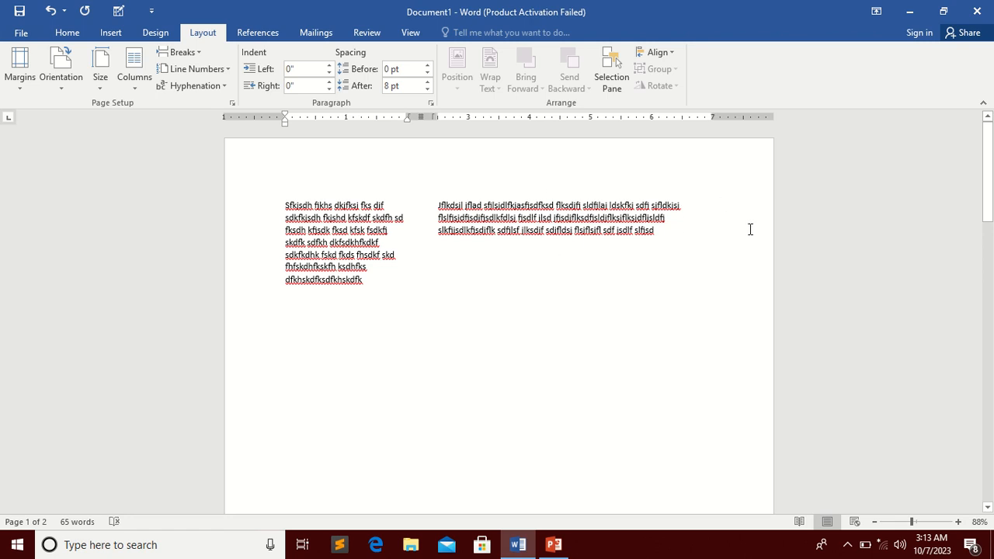
scroll(718, 228, "down", 10)
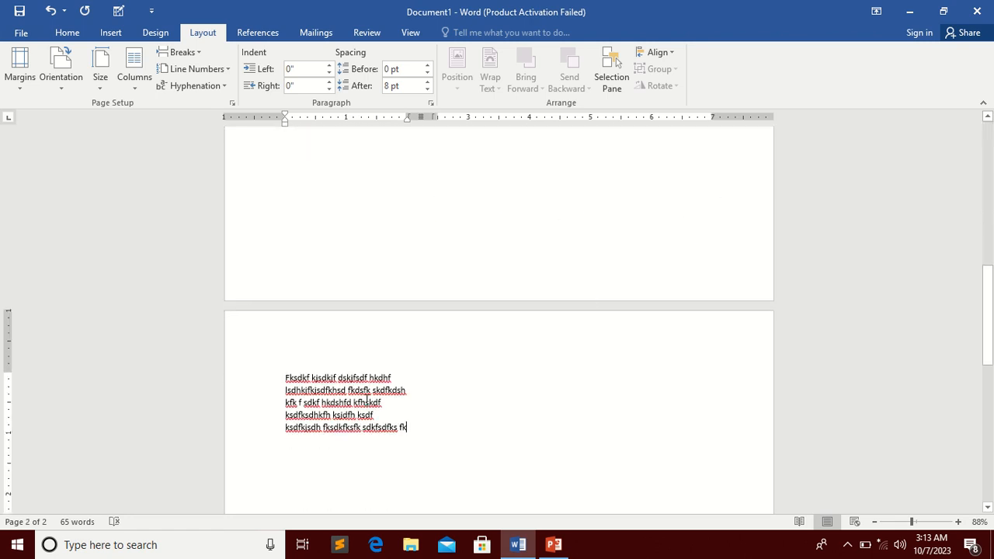
scroll(280, 359, "up", 10)
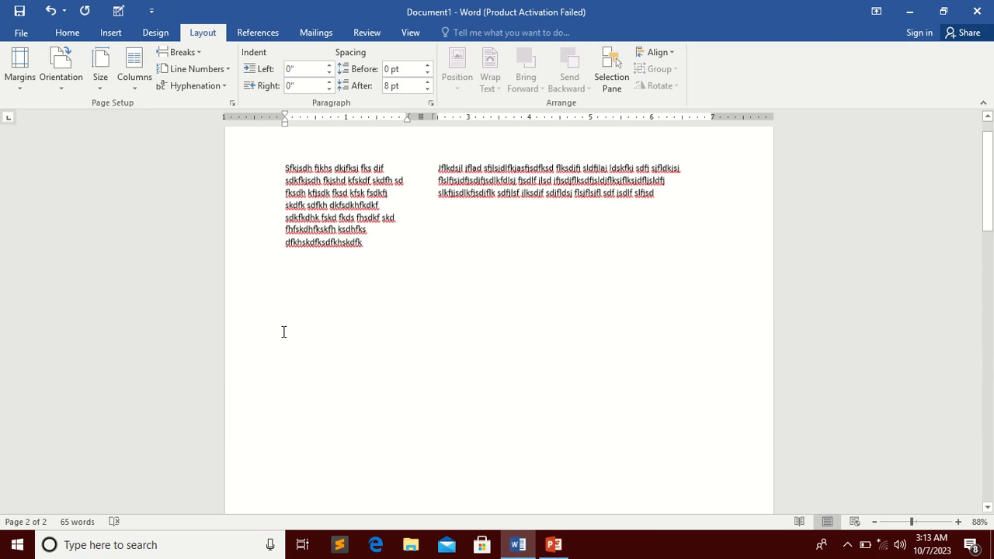
Apply the Right column preset, look over both pages, and return the document to the Three columns preset
left_click(137, 83)
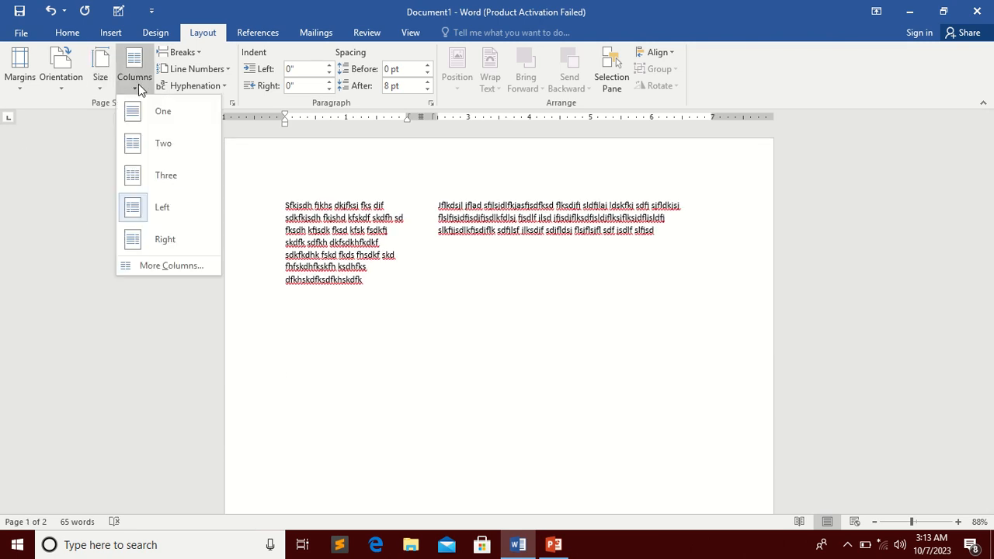
left_click(150, 241)
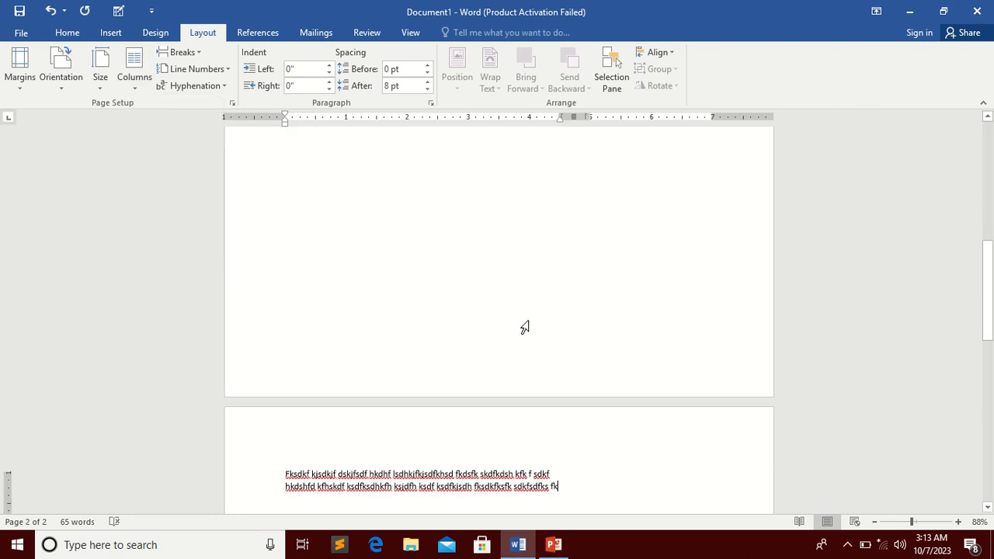
scroll(523, 326, "down", 4)
scroll(528, 288, "up", 4)
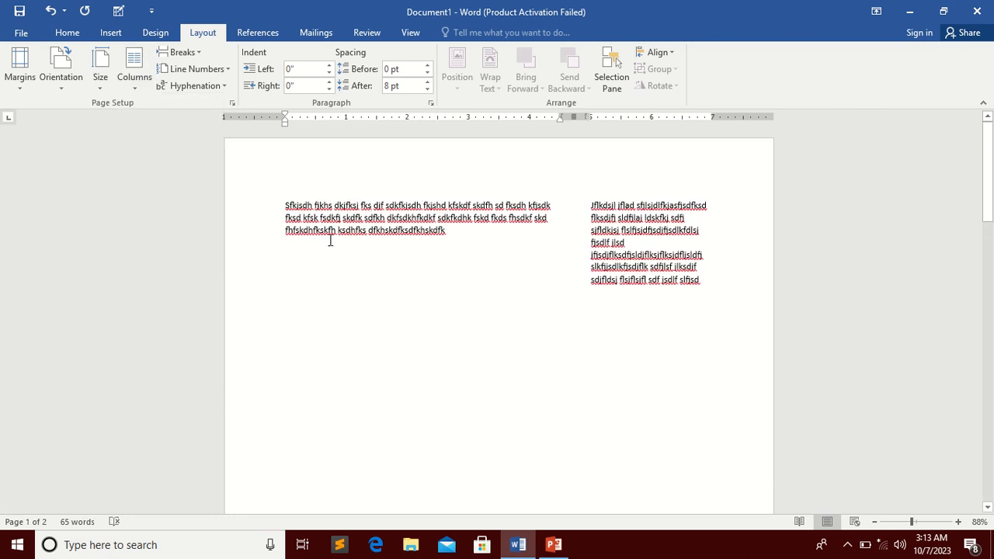
scroll(443, 269, "down", 5)
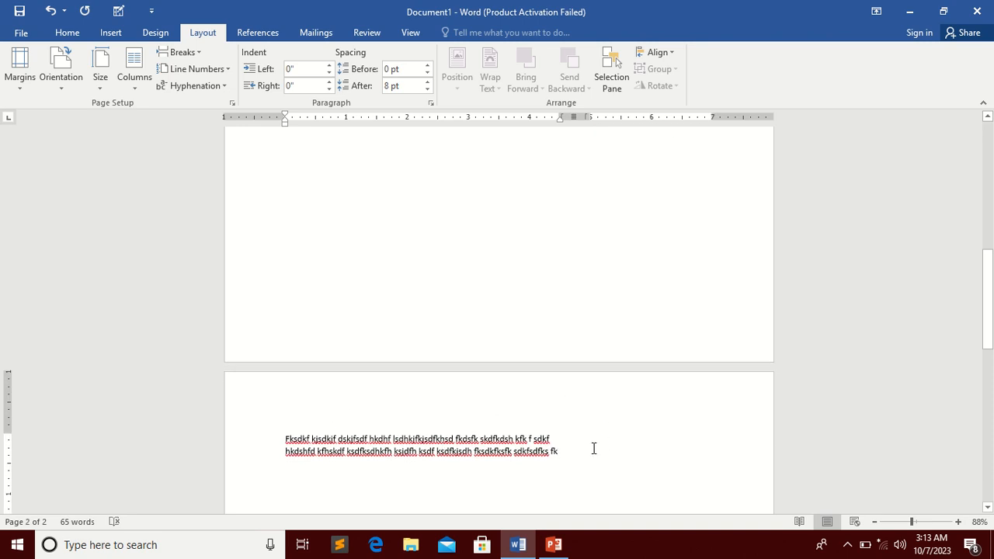
scroll(306, 365, "up", 5)
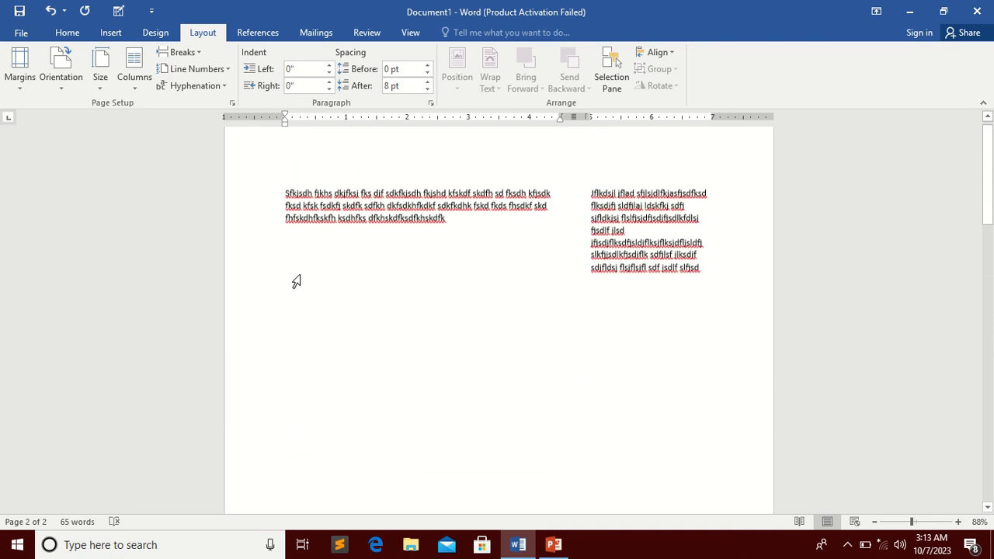
left_click(138, 79)
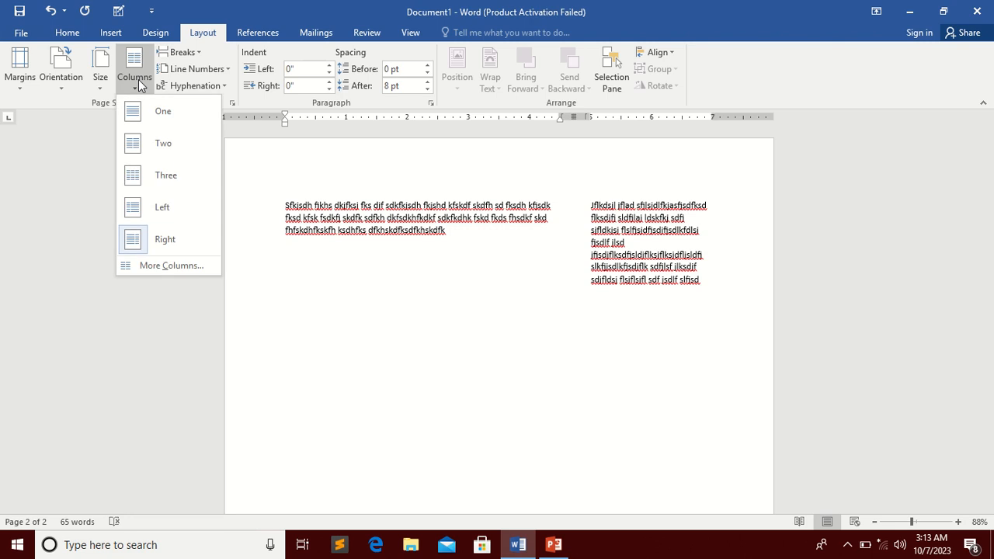
left_click(151, 178)
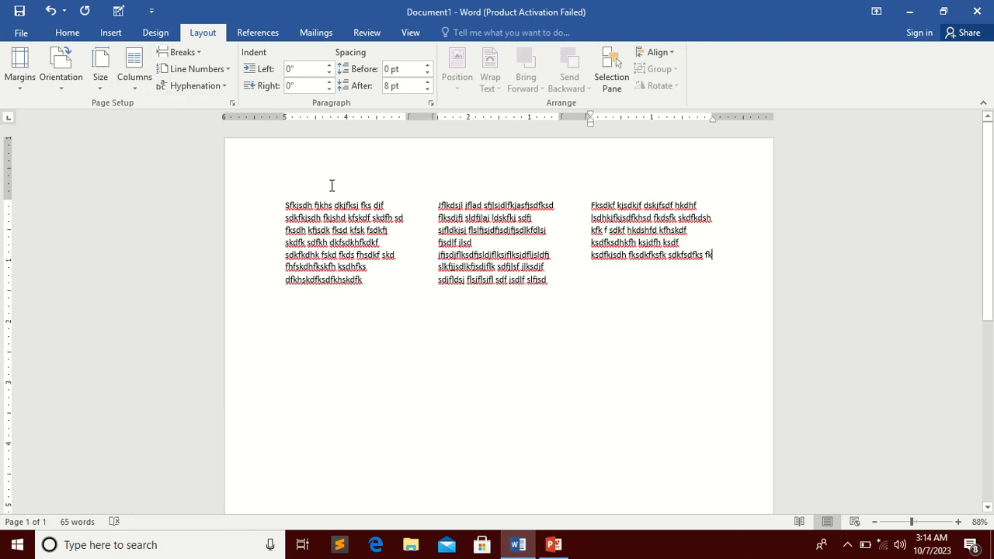
Set the whole document to four columns of equal width with a line between them
left_click(129, 82)
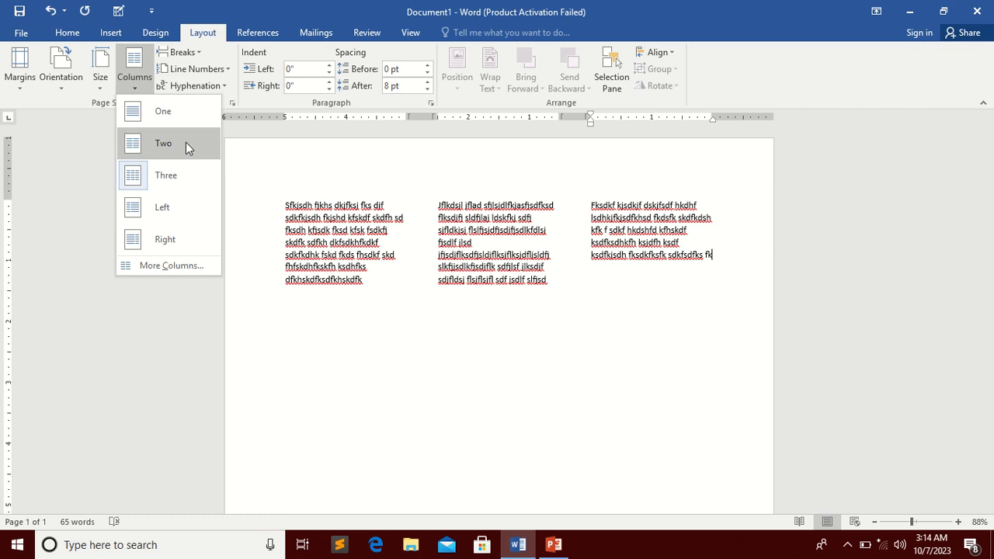
left_click(178, 263)
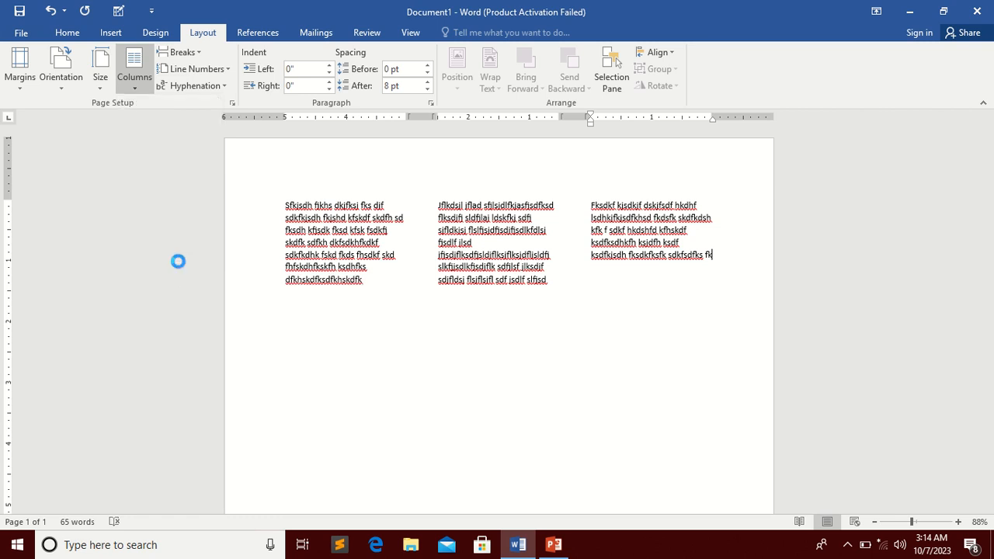
left_click_drag(490, 142, 804, 121)
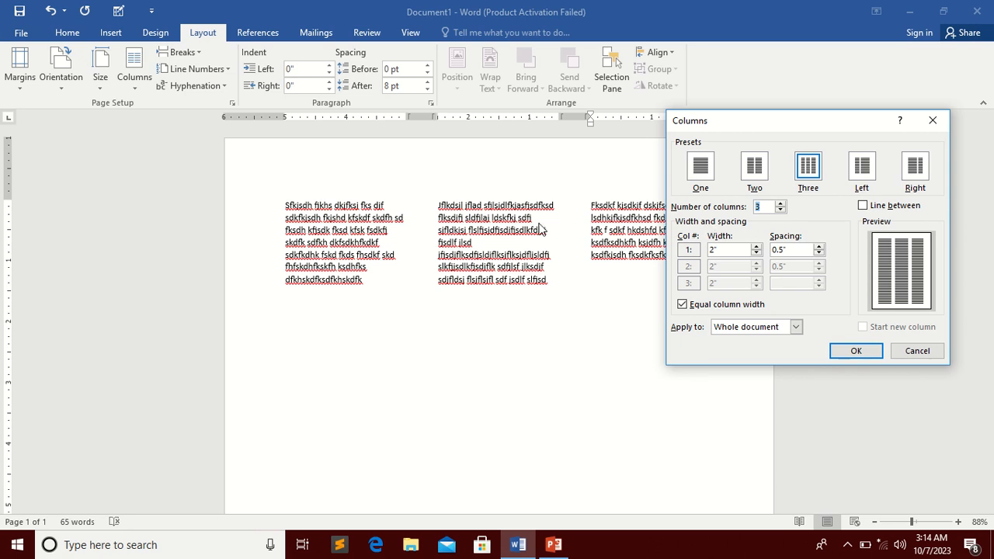
left_click(779, 205)
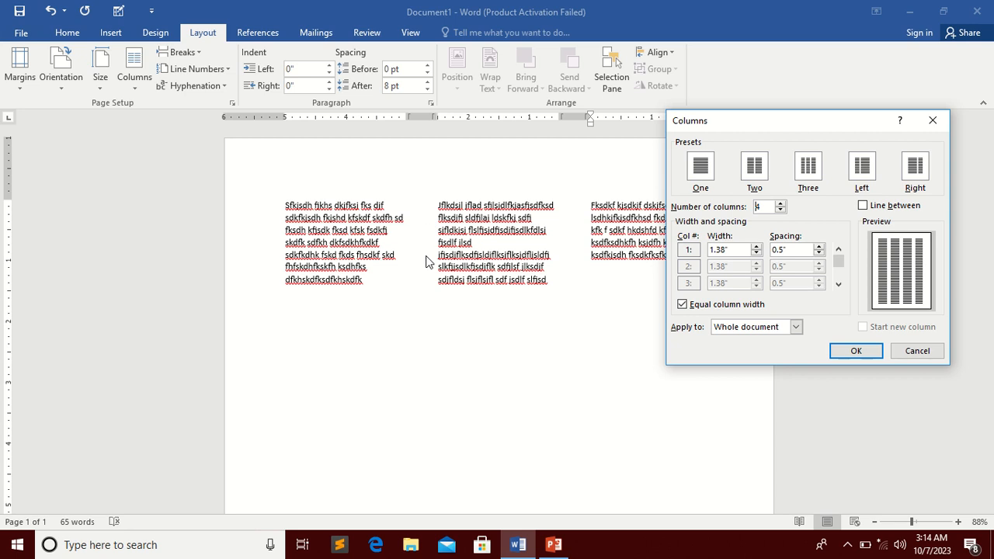
left_click(862, 205)
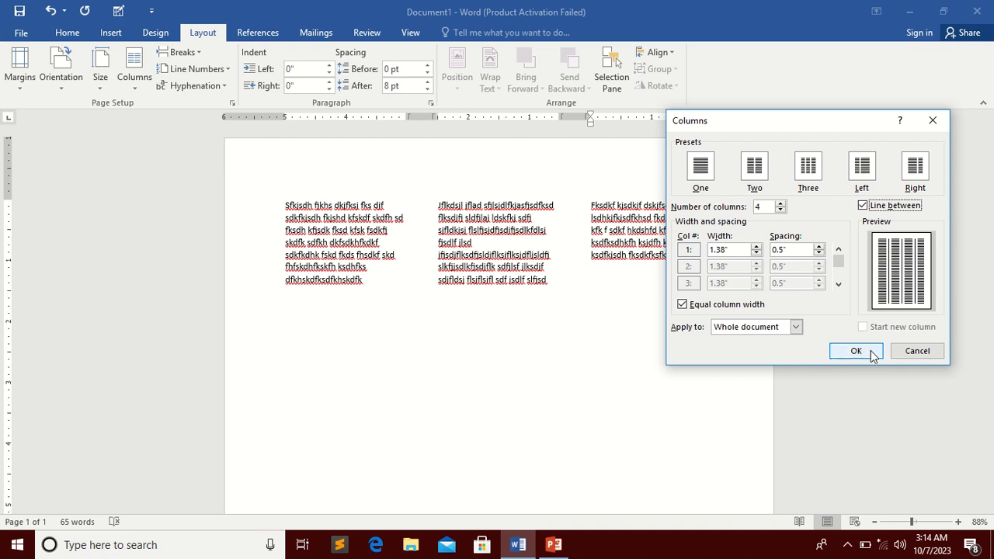
left_click(855, 351)
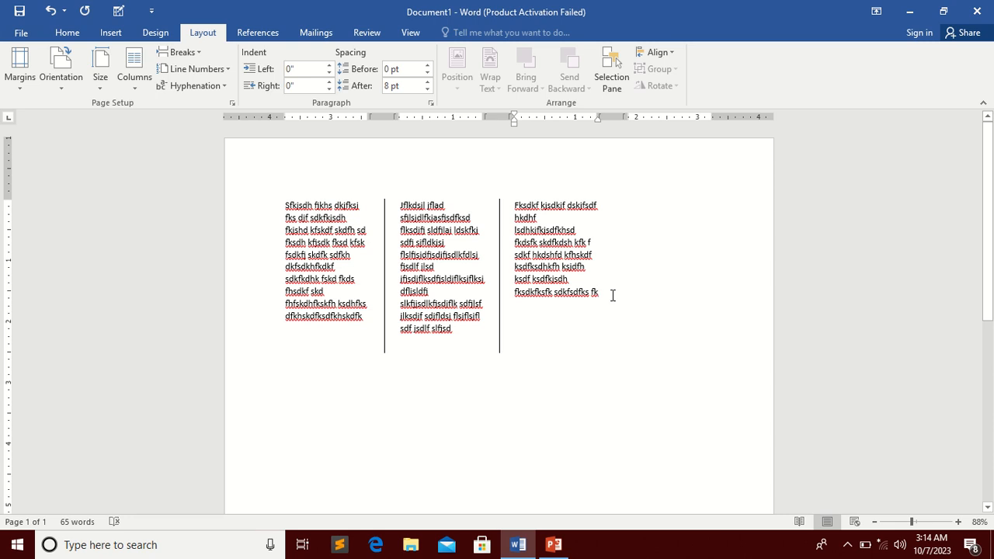
Insert a column break after the third column's text and enter seven lines of random filler text in the fourth column
key("ctrl+shift+Return")
type("Dffkjdskfkj s jdkfskjdfk djsf")
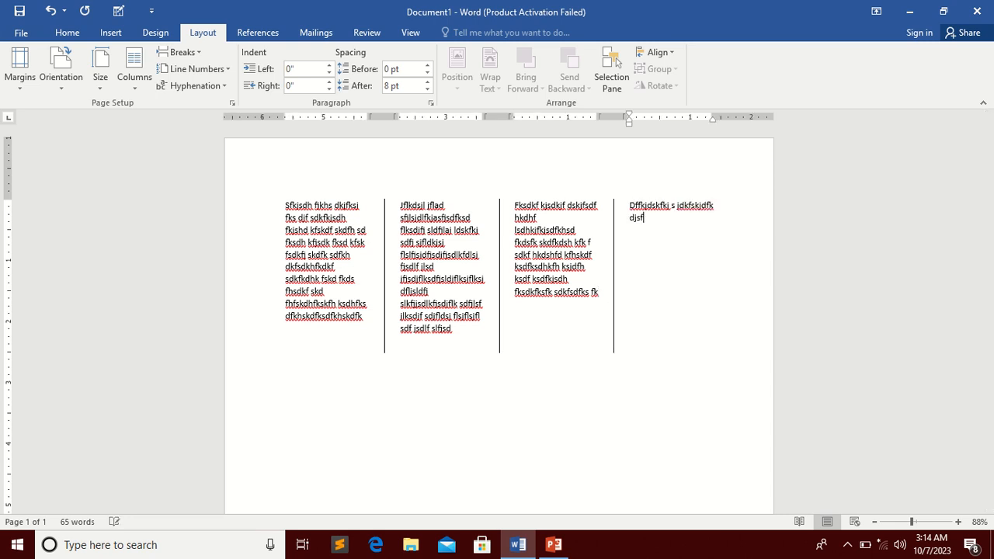
type("dkjsfkjdskfkj sdk fsdfkds fdshfkkjfkj sd ")
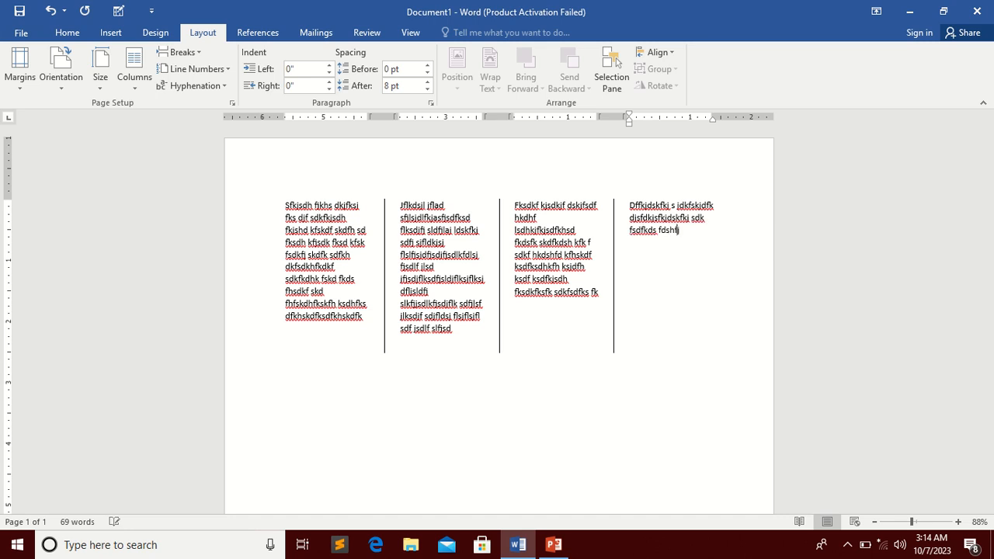
type("fjskfjkdsfiueksd hfksdfkj dfksdf")
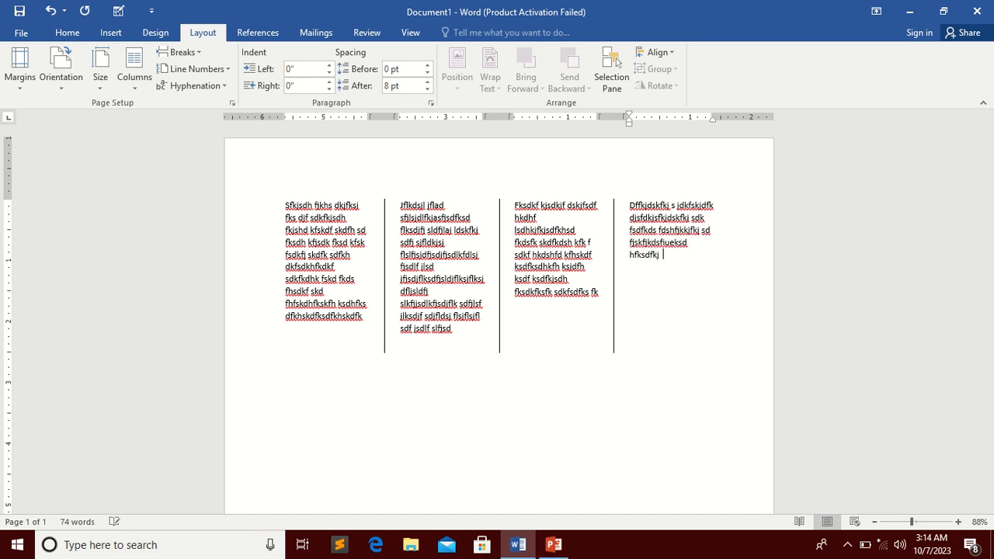
type("kshdfkskdfkdfkk sd")
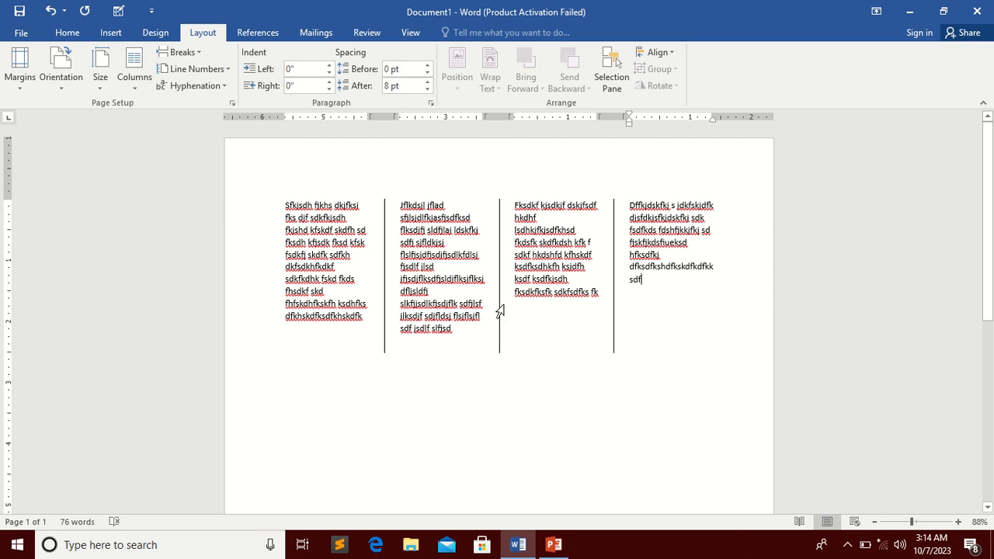
left_click_drag(452, 329, 107, 242)
left_click(659, 299)
left_click_drag(663, 295, 247, 206)
left_click(688, 328)
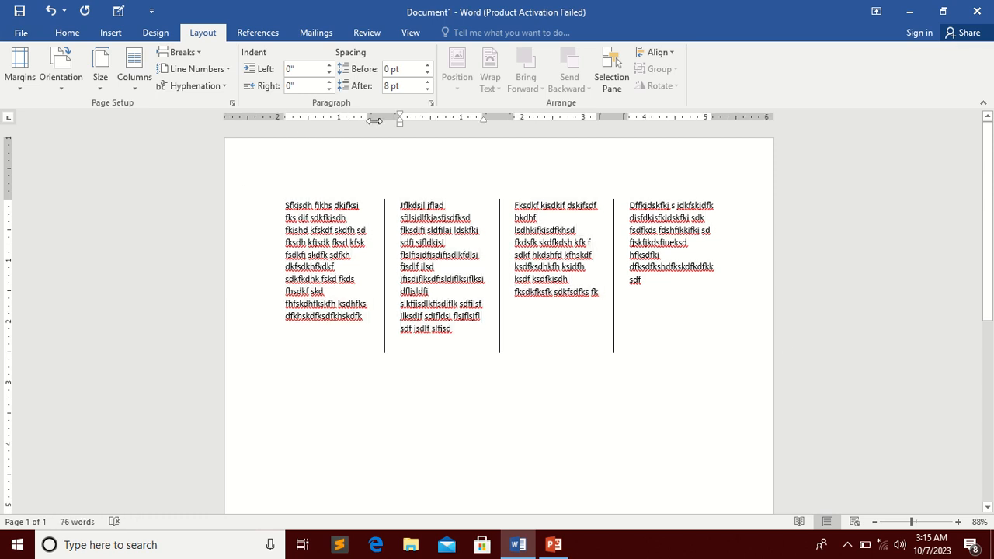
Set the width of the four equal columns to 1.6" with 0.2" spacing for the whole document
left_click(133, 86)
left_click(164, 263)
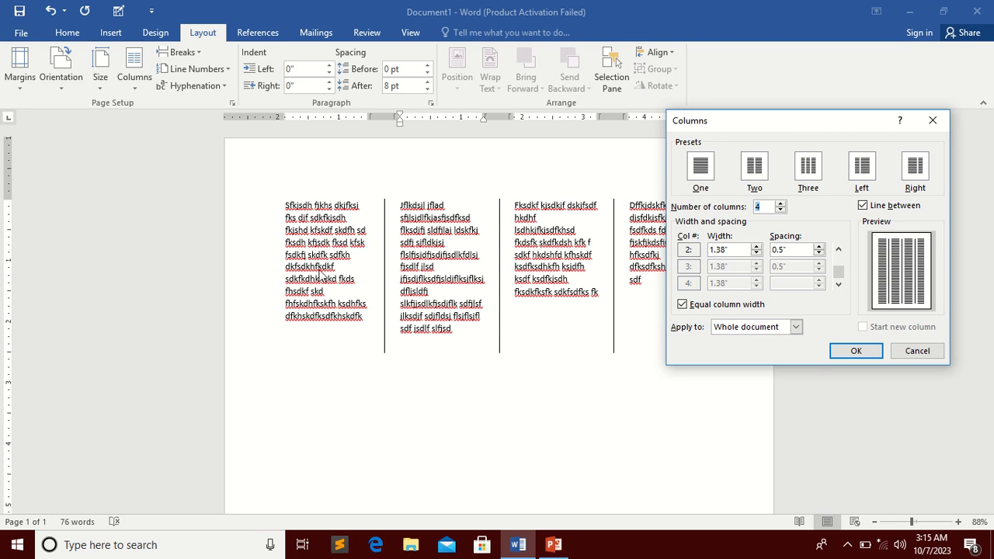
left_click(311, 209)
left_click_drag(726, 125, 621, 160)
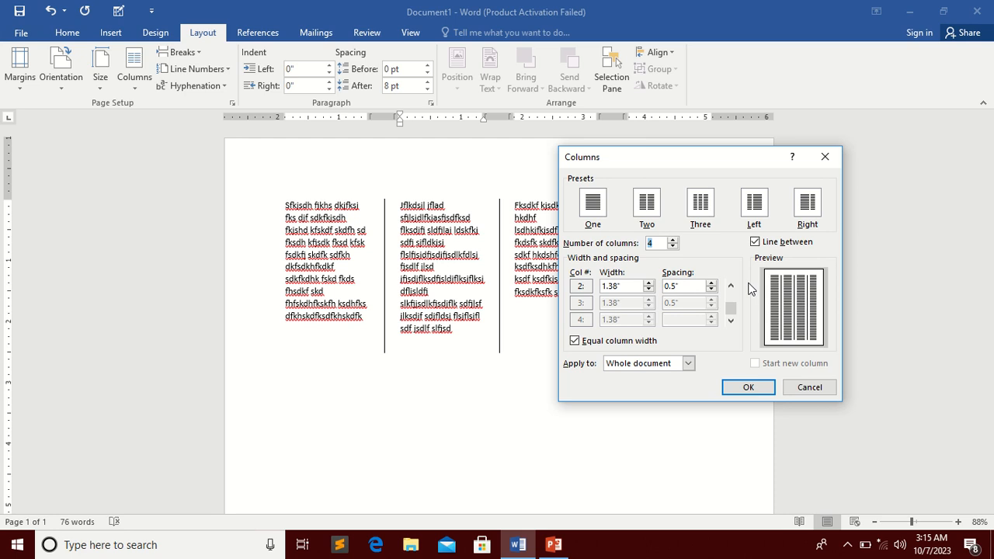
left_click(649, 283)
left_click(649, 283)
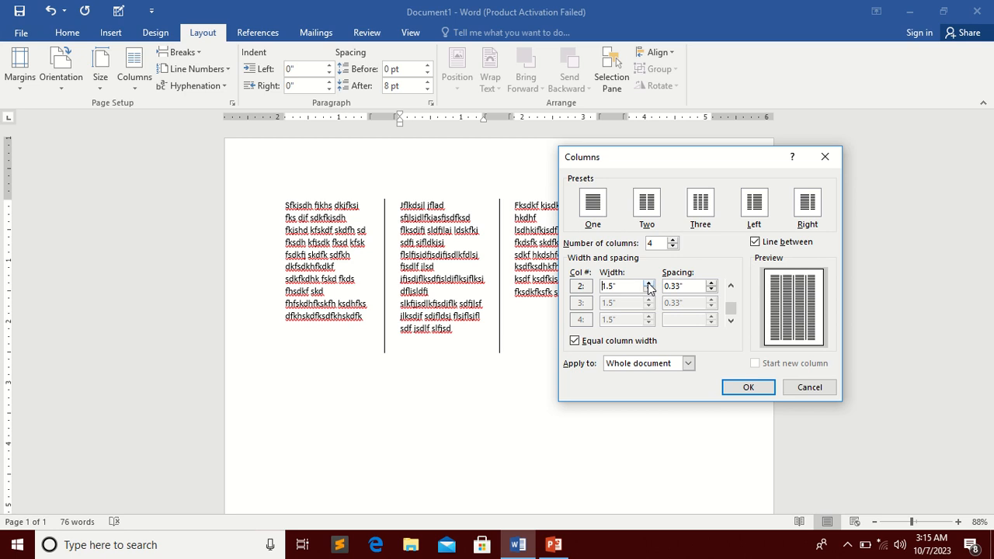
left_click(649, 283)
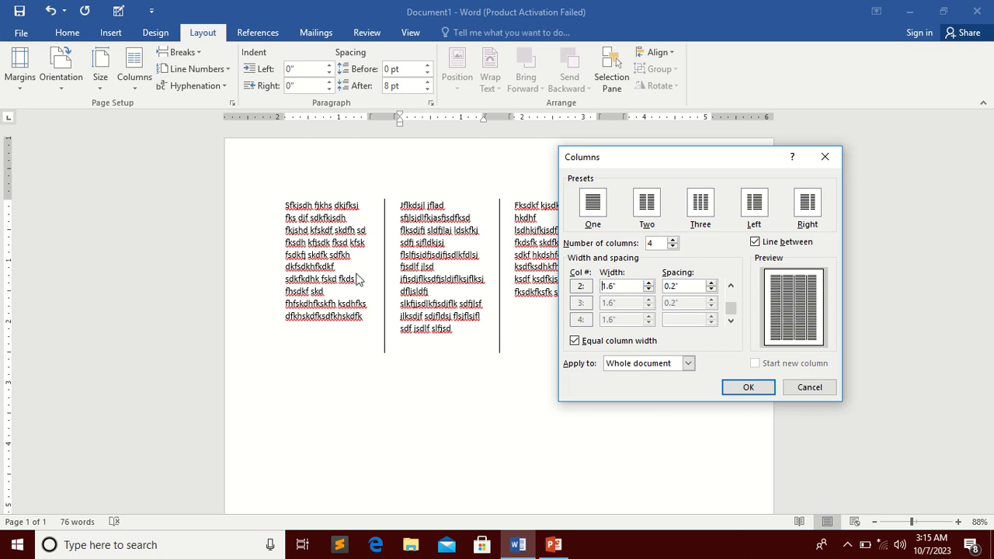
left_click(747, 387)
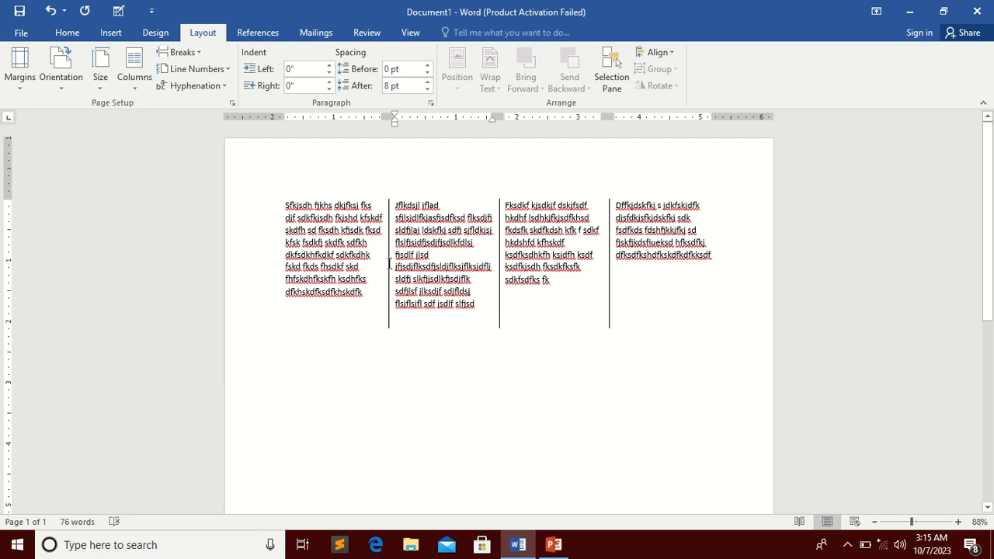
Set the spacing between the four equal columns to 0.8" for the whole document
left_click(133, 74)
left_click(163, 265)
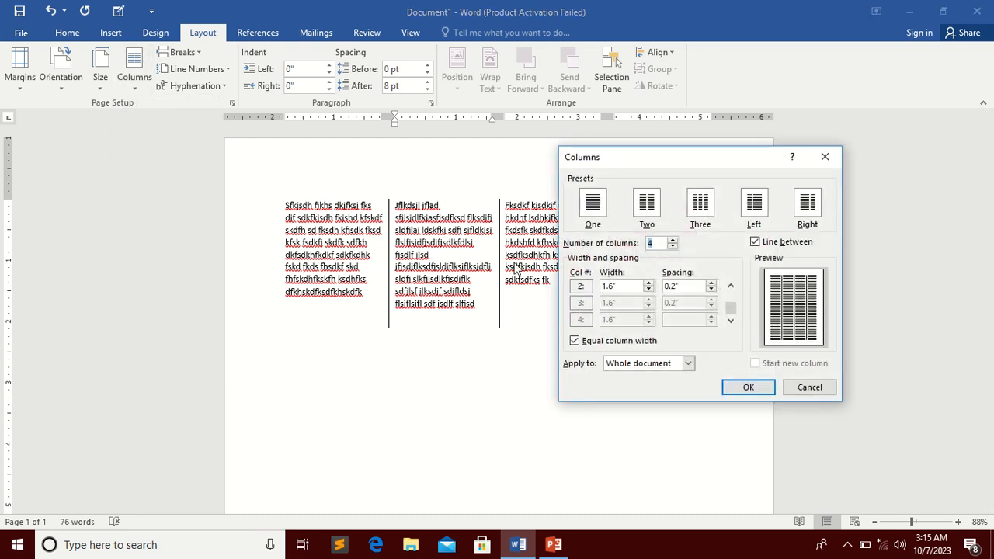
left_click(712, 284)
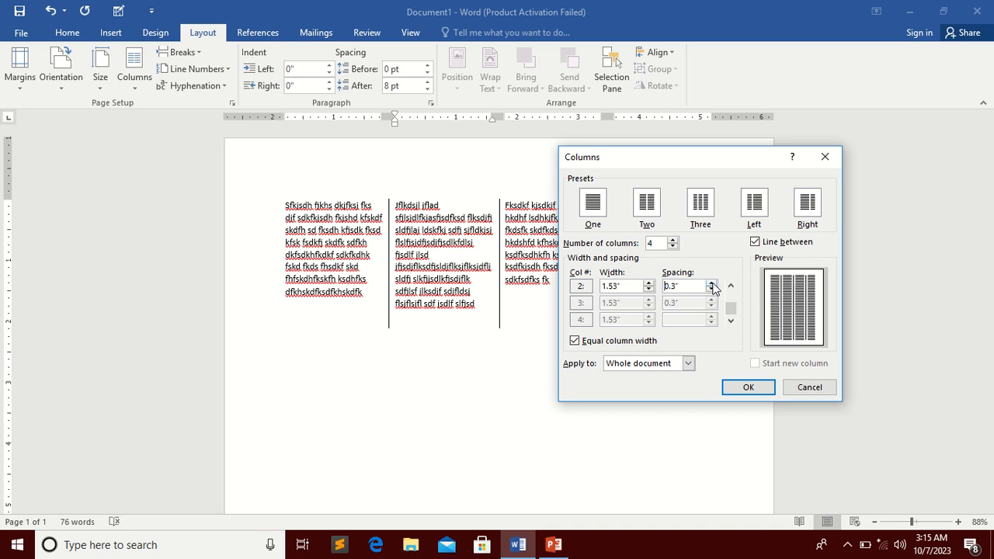
left_click(712, 285)
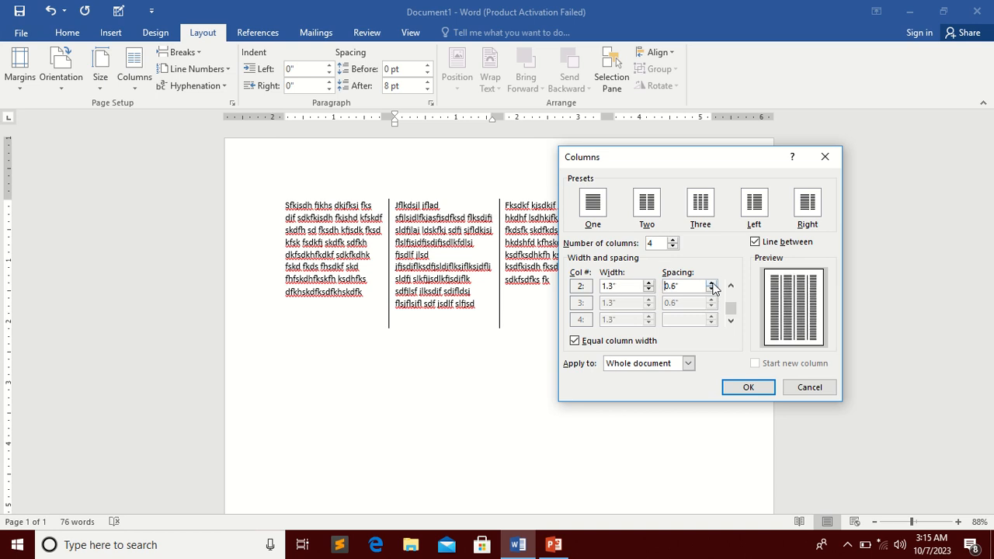
left_click(712, 284)
left_click(711, 285)
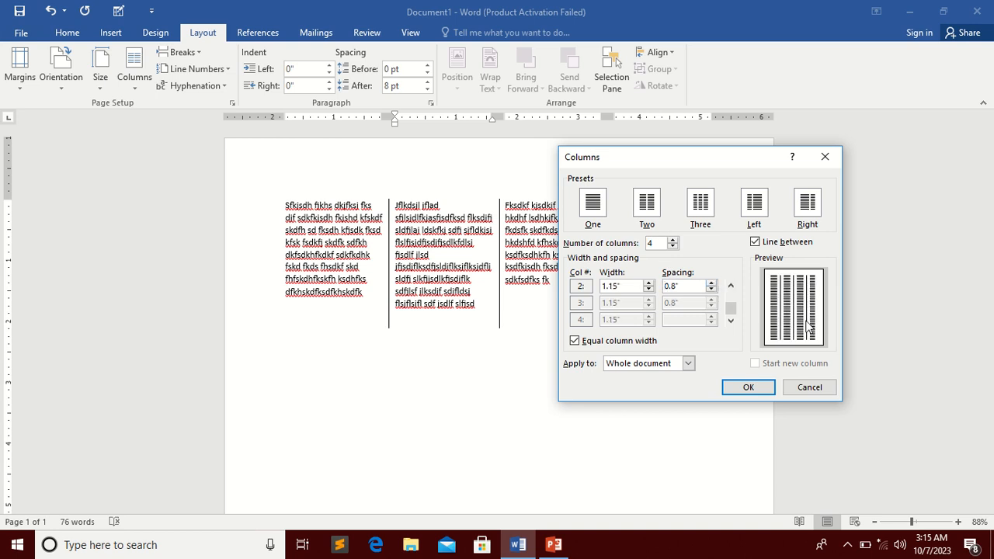
left_click(733, 389)
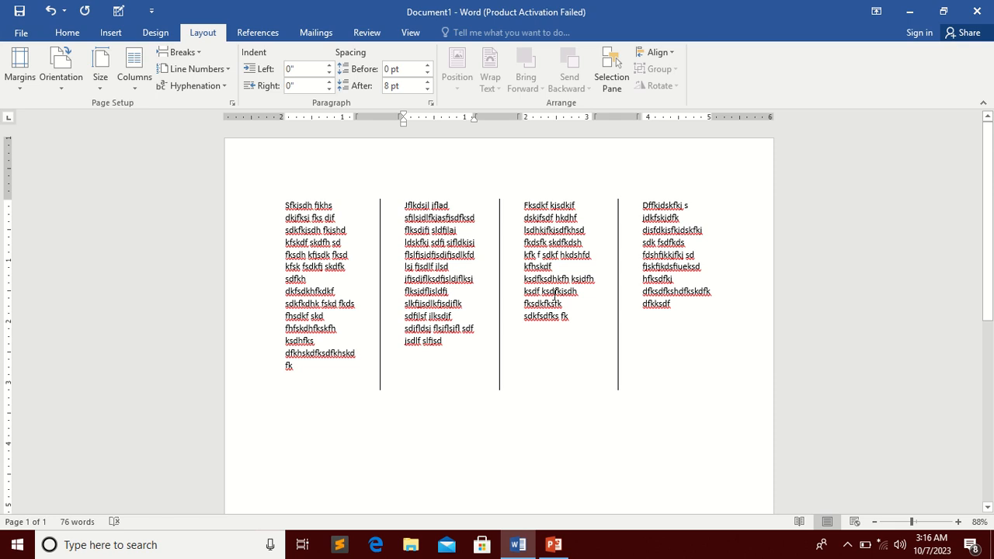
Turn off equal column width and set the second column's width to 2"
left_click(133, 86)
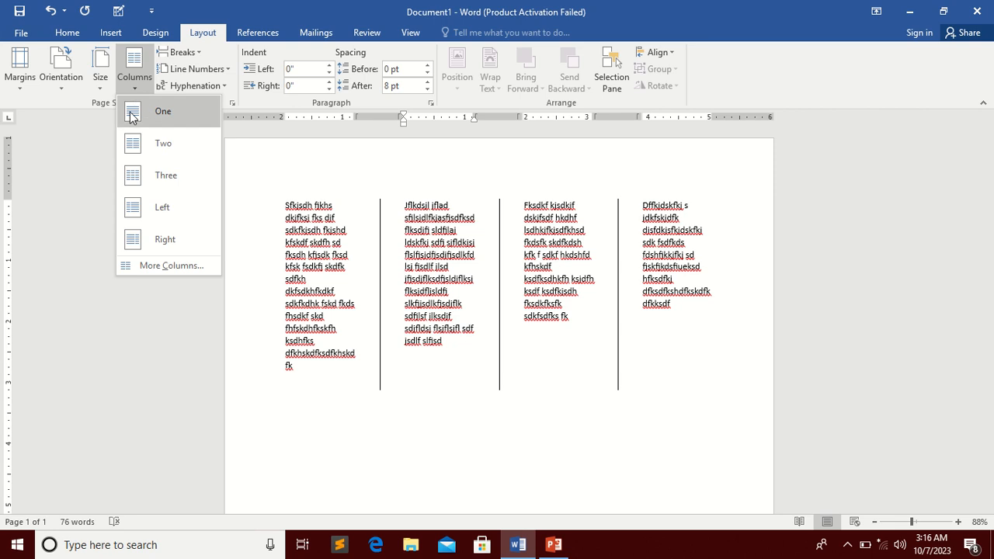
left_click(179, 267)
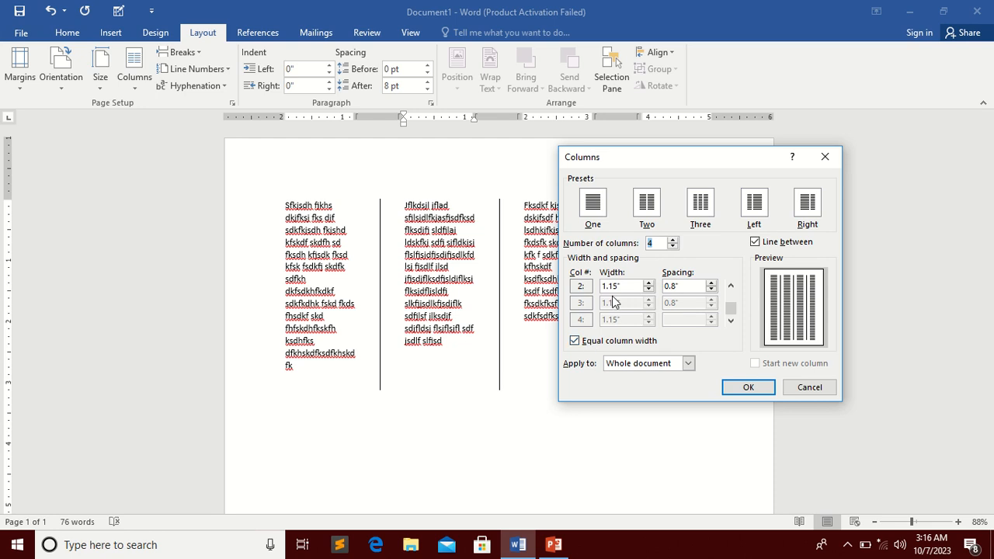
left_click(575, 344)
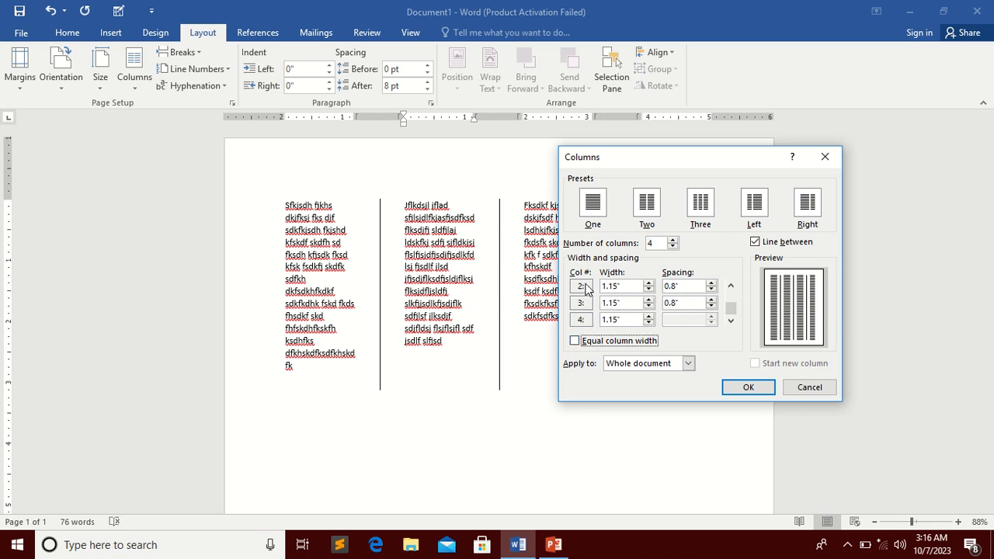
left_click(649, 283)
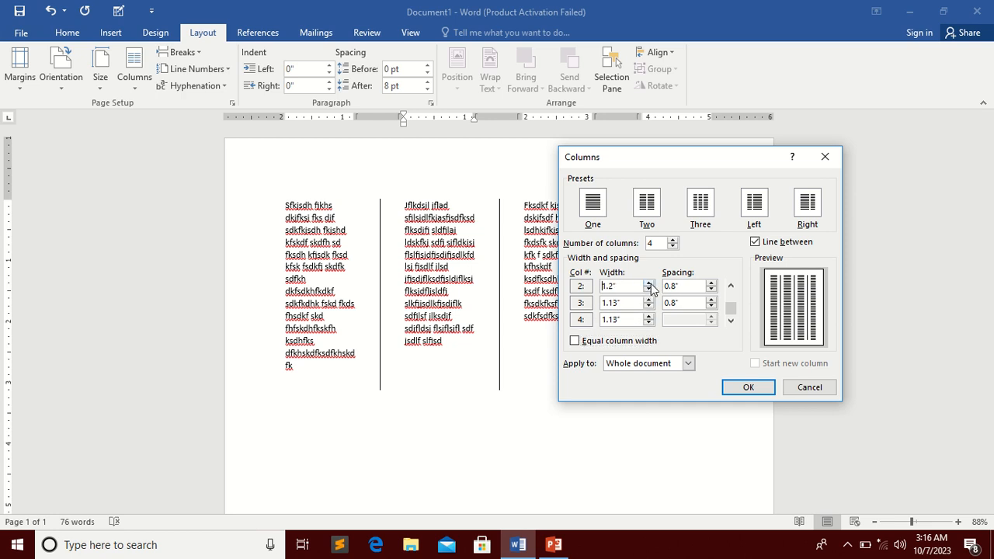
left_click(648, 283)
left_click(648, 283)
left_click(648, 284)
left_click(648, 284)
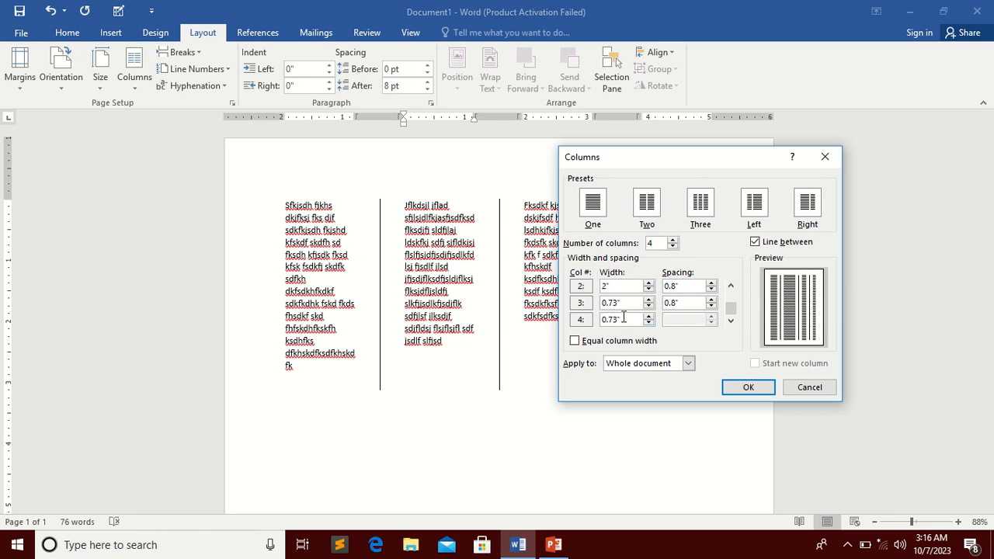
Set the spacing after the second column to 1.3" and apply the column settings to the whole document
left_click(711, 283)
left_click(711, 285)
left_click(711, 285)
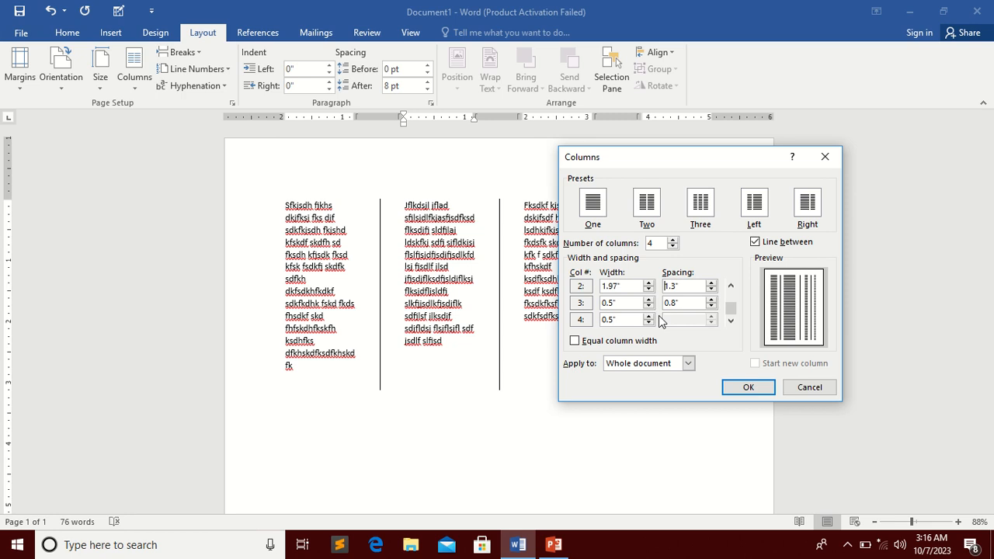
left_click(750, 386)
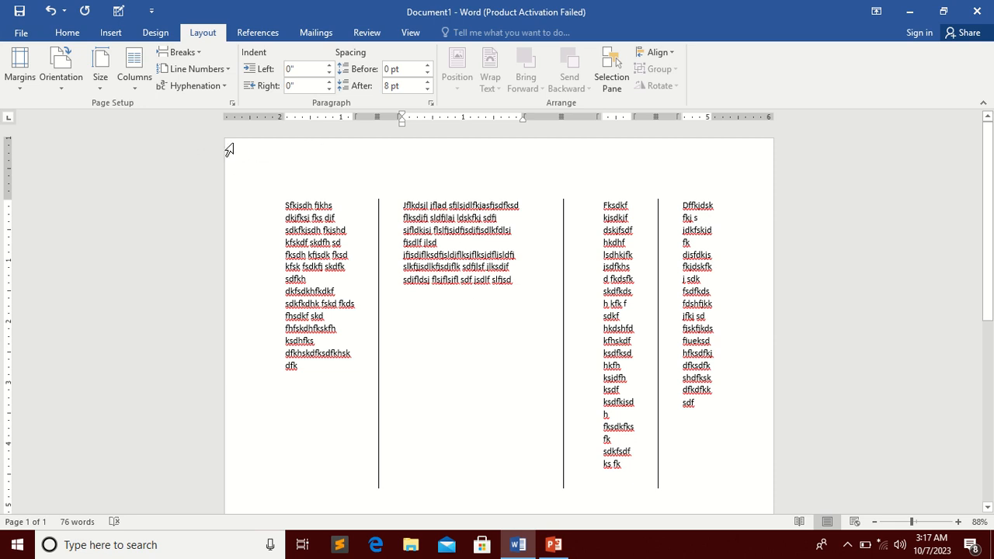
Delete all the text in the document and return the page to a single column
left_click(132, 87)
left_click(132, 87)
key("ctrl+a")
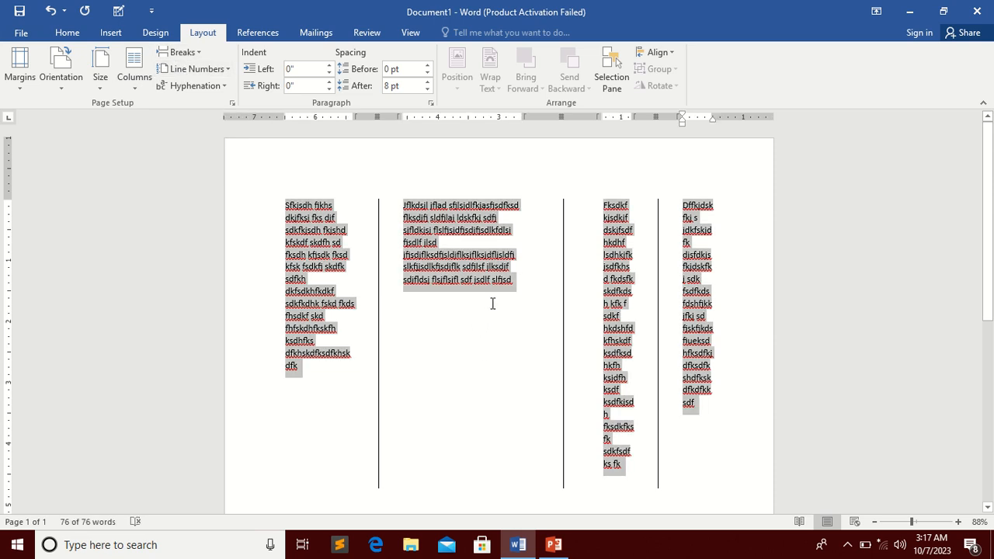
key("Delete")
left_click(132, 84)
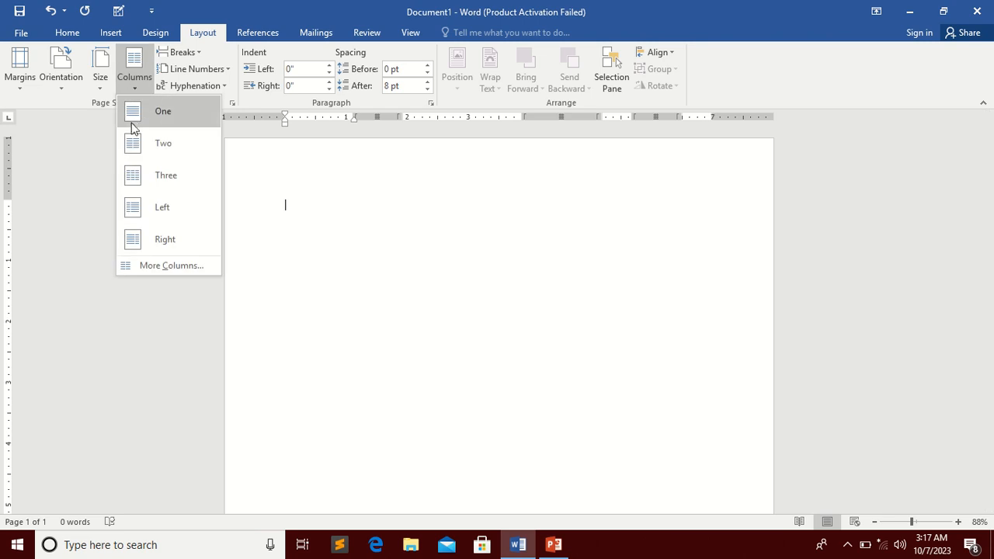
left_click(132, 113)
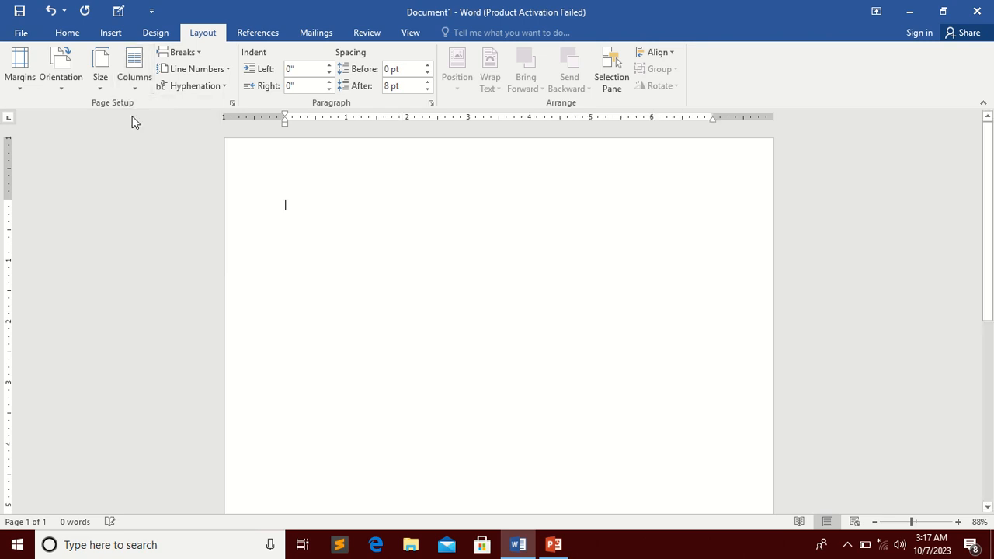
Turn on continuous line numbering and add empty lines onto the second page, up to line 41
left_click(222, 72)
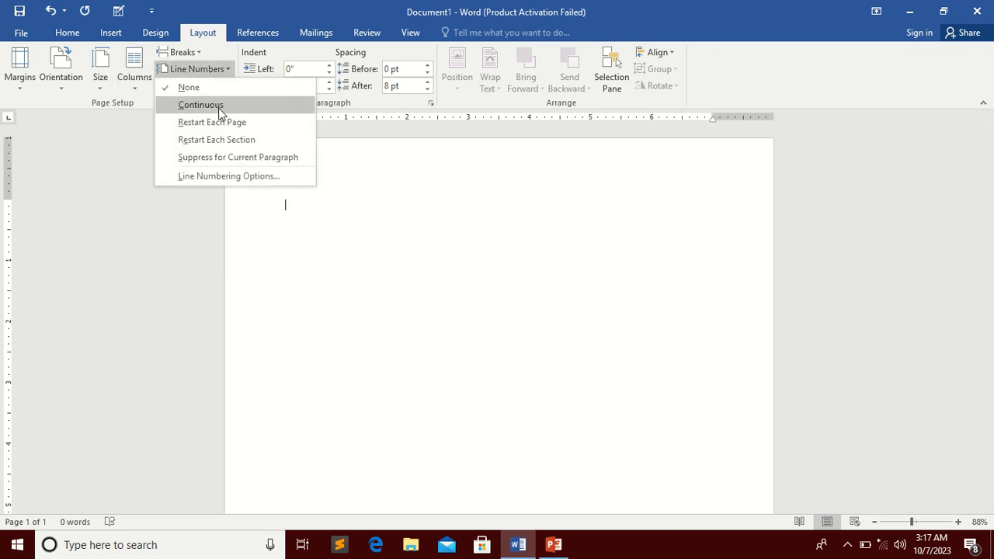
left_click(219, 114)
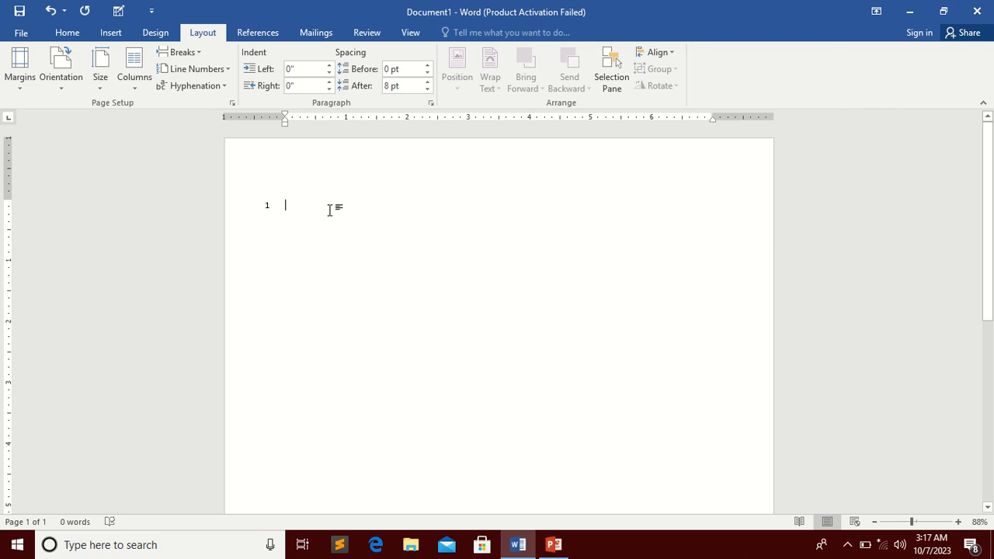
key("Return")
key("Return")
key("Return")
key("Return")
key("Return")
key("Return")
key("Return")
key("Return")
key("Return")
key("Return")
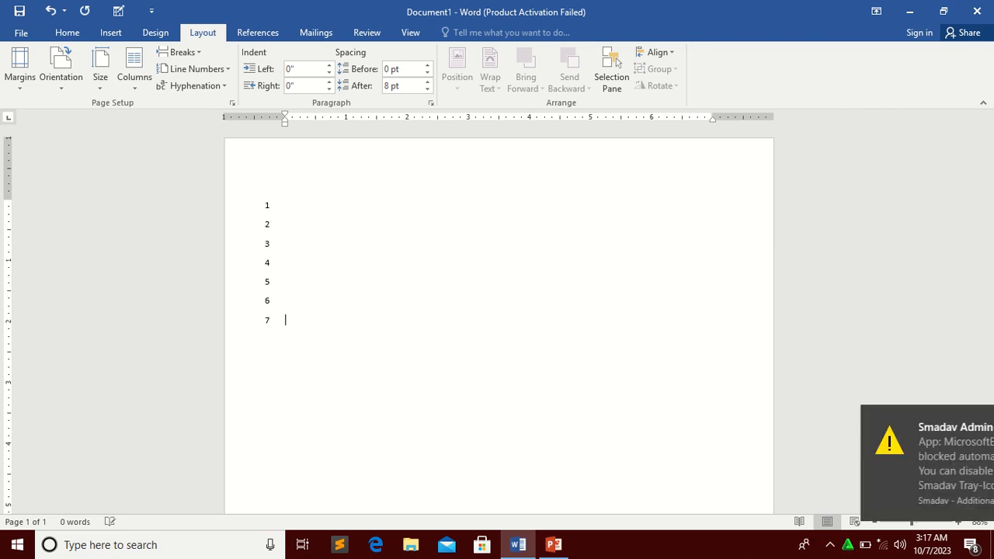
key("Return")
key("Return")
key("Return")
key("Return")
key("Return")
key("Return")
key("Return")
key("Return")
key("Return")
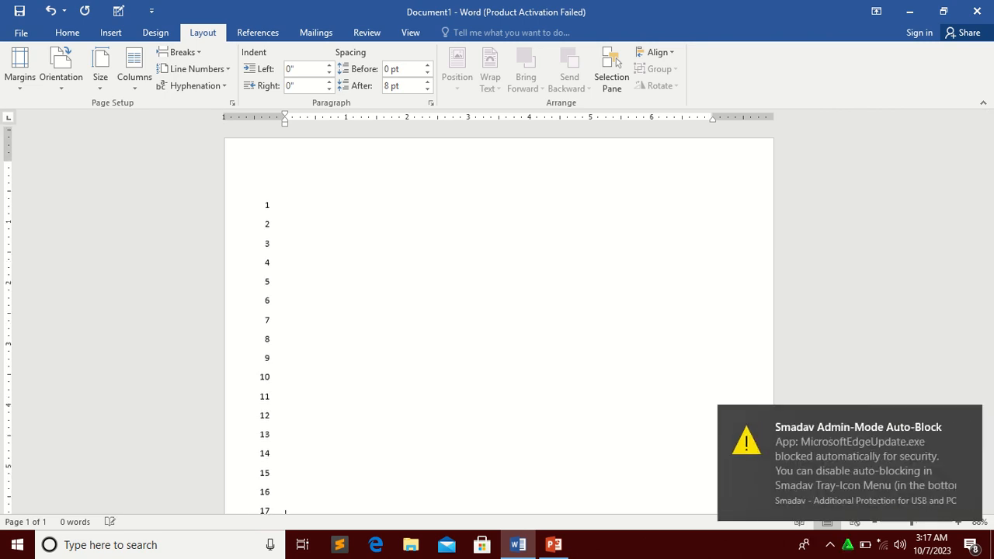
key("Return")
key("Return")
key("Return")
key("Return")
key("Return")
key("Return")
key("Return")
key("Return")
key("Return")
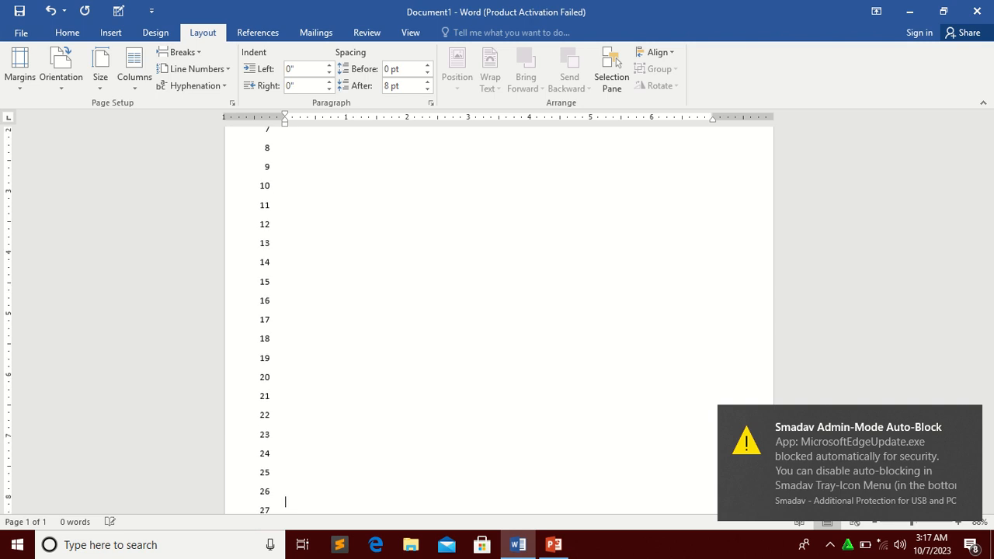
key("Return")
key("Return")
key("Return")
key("Return")
key("Return")
key("Return")
key("Return")
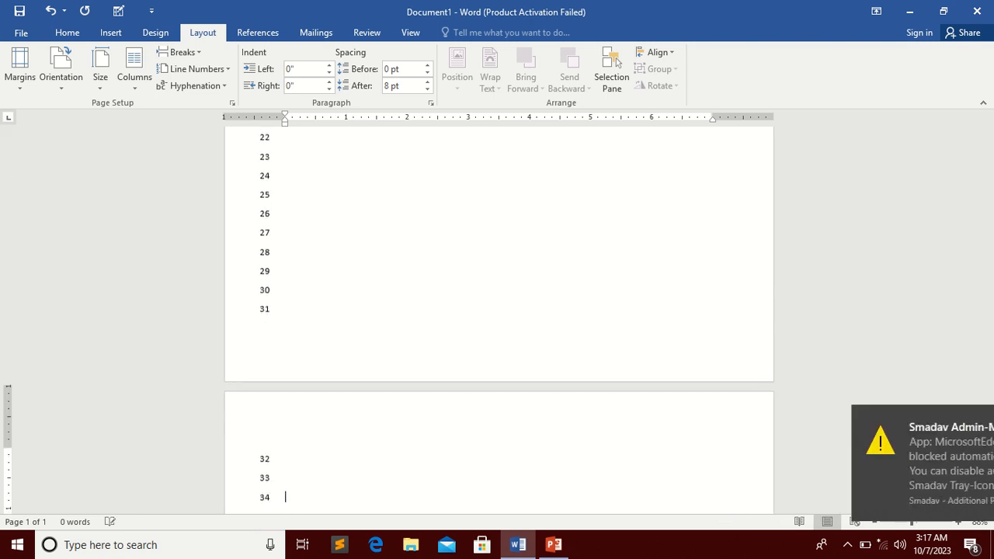
key("Return")
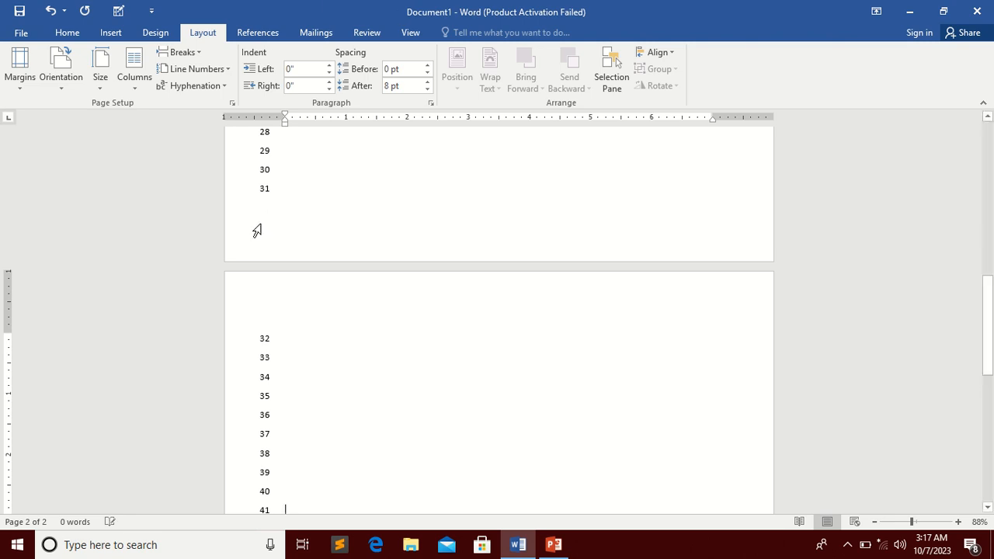
Check the numbering across the page boundary and set the line numbers to restart on each page
scroll(268, 148, "up", 8)
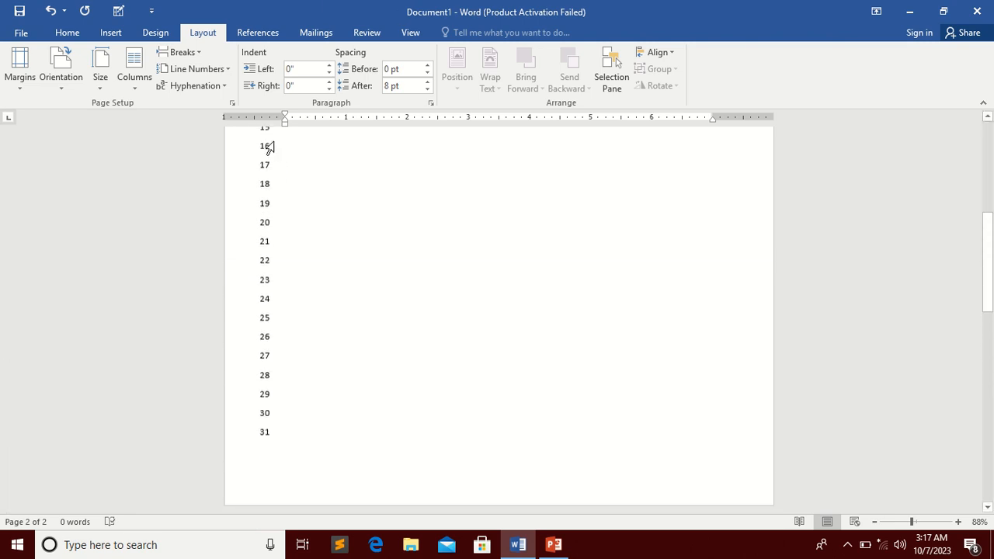
scroll(270, 146, "down", 7)
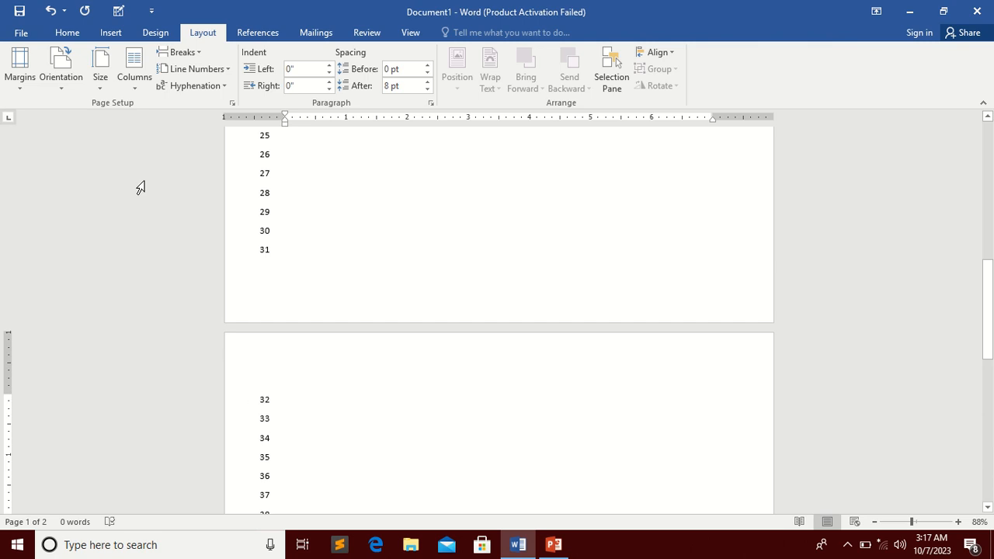
left_click(206, 71)
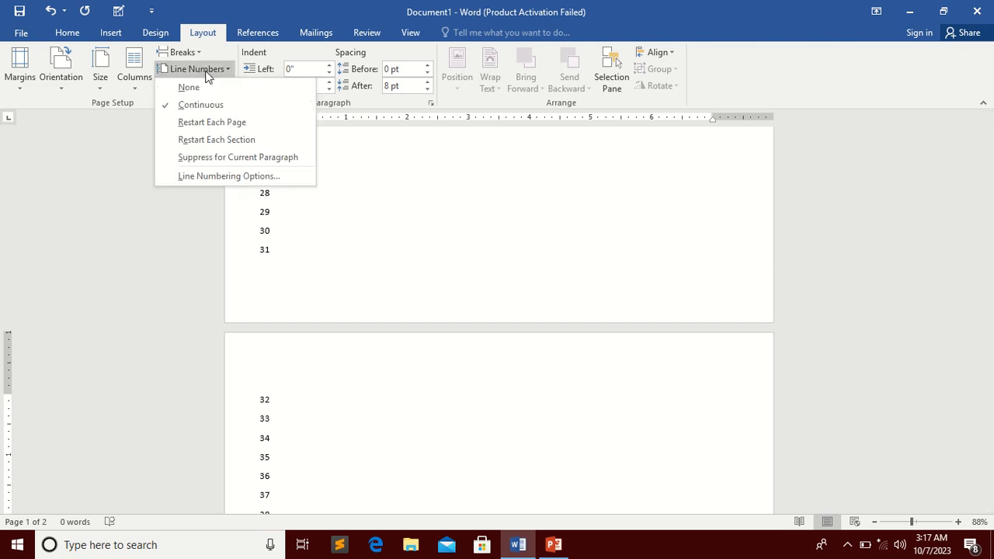
left_click(210, 125)
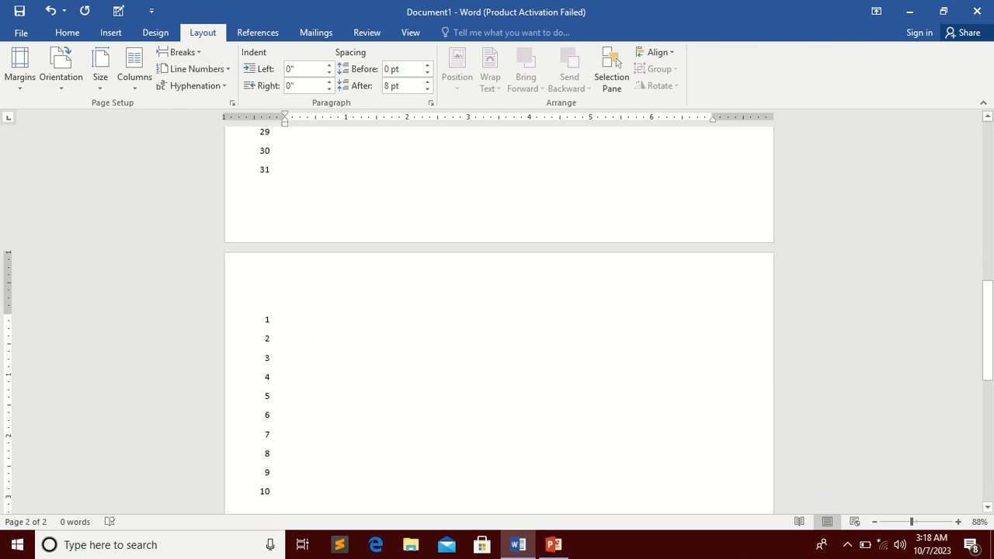
Add empty lines to fill the second page and continue to the fifth line of the third page
key("Return")
key("Return")
key("Return")
key("Return")
key("Return")
key("Return")
key("Return")
key("Return")
key("Return")
key("Return")
key("Return")
key("Return")
key("Return")
key("Return")
key("Return")
key("Return")
key("Return")
key("Return")
key("Return")
key("Return")
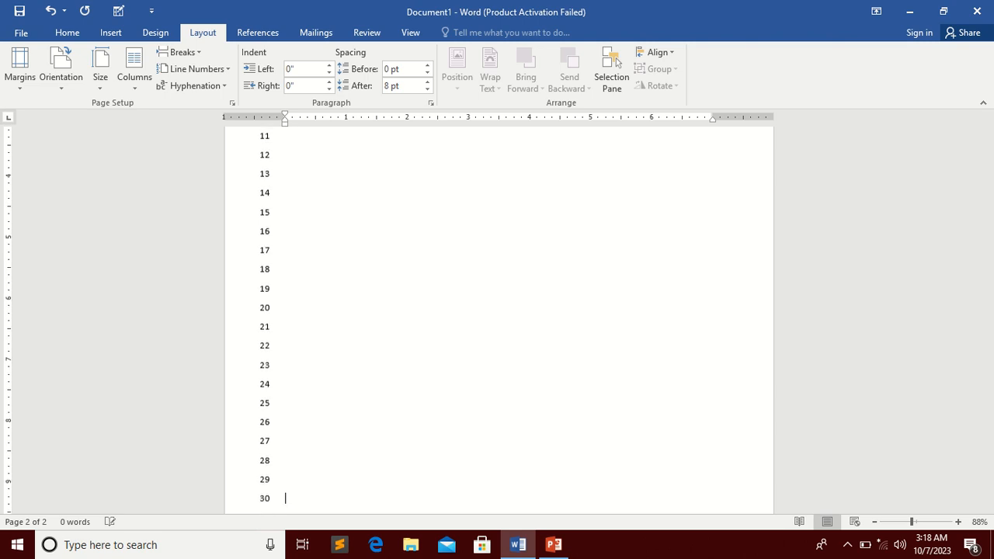
key("Return")
key("Return")
key("Return")
key("Return")
key("Return")
key("Return")
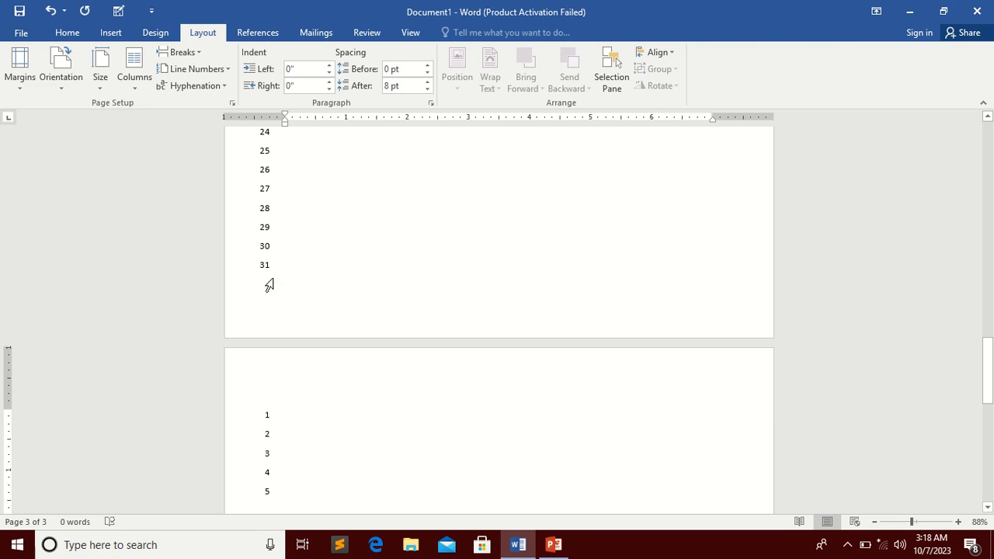
scroll(267, 391, "down", 1)
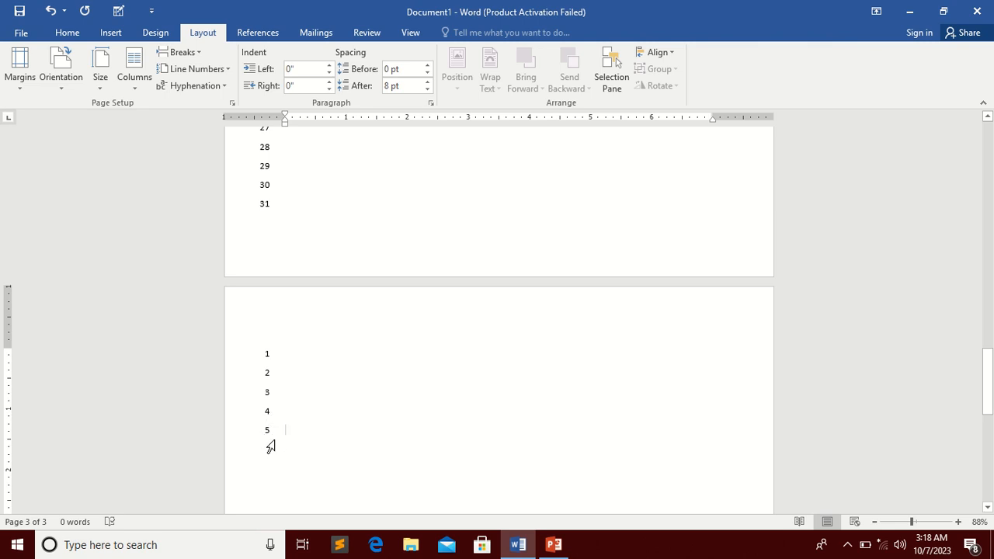
Insert a continuous section break on the third page and set line numbering to restart at each section
left_click(190, 51)
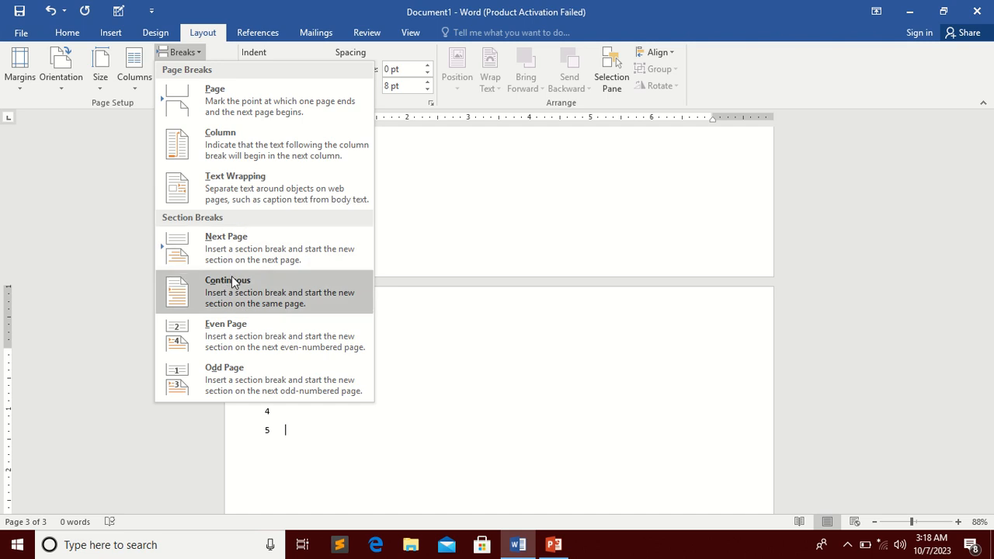
left_click(296, 304)
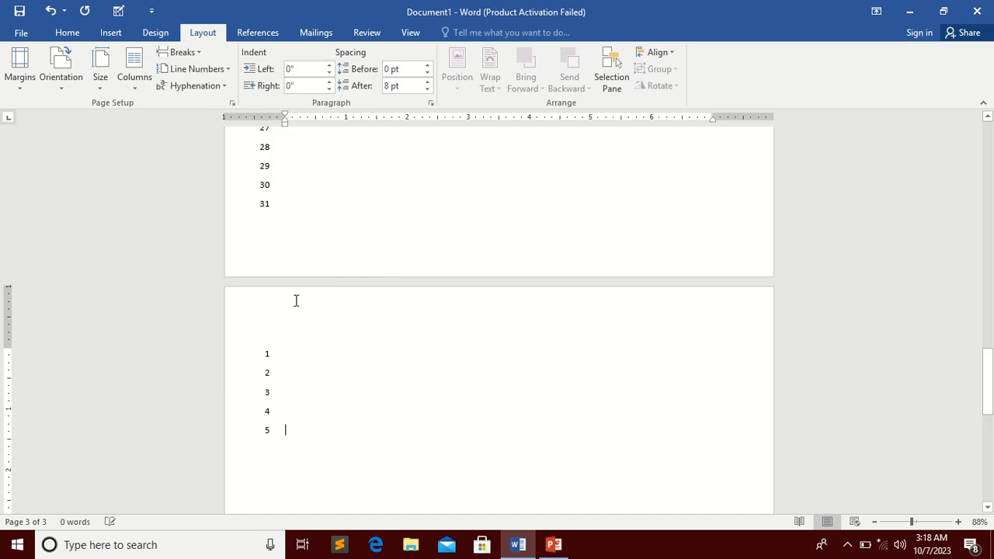
left_click(229, 69)
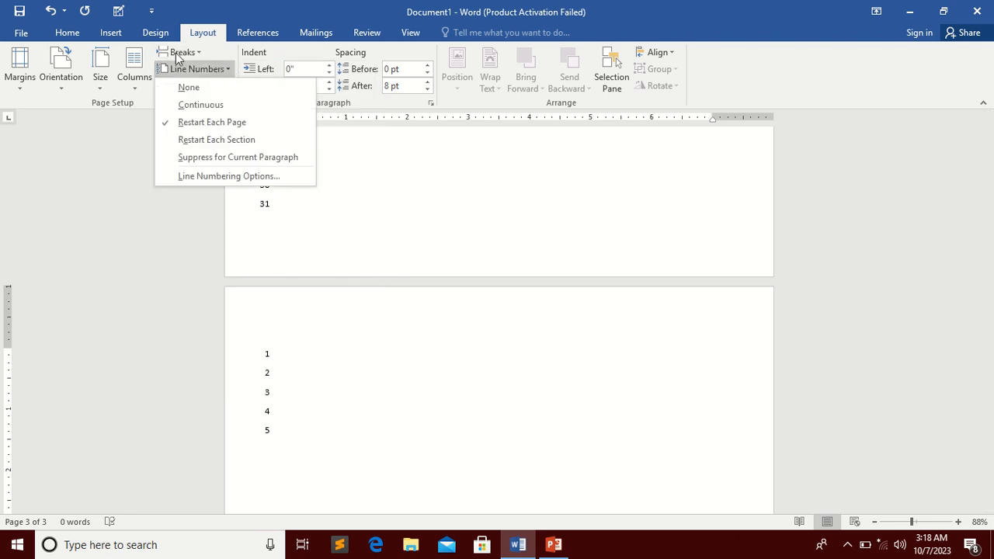
left_click(217, 140)
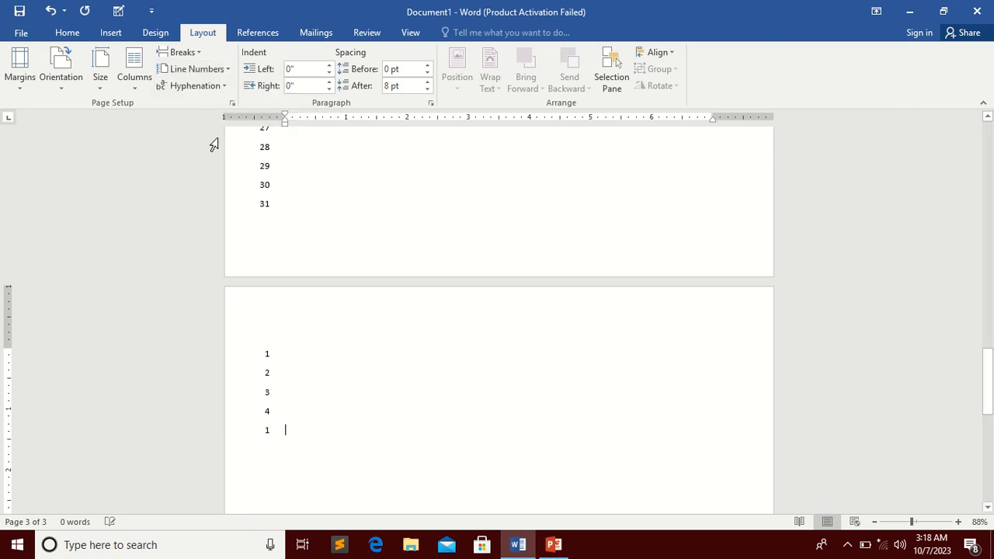
Add empty lines in the new section on the third page, up to its ninth line
key("Return")
key("Return")
key("Return")
key("Return")
key("Return")
key("Return")
key("Return")
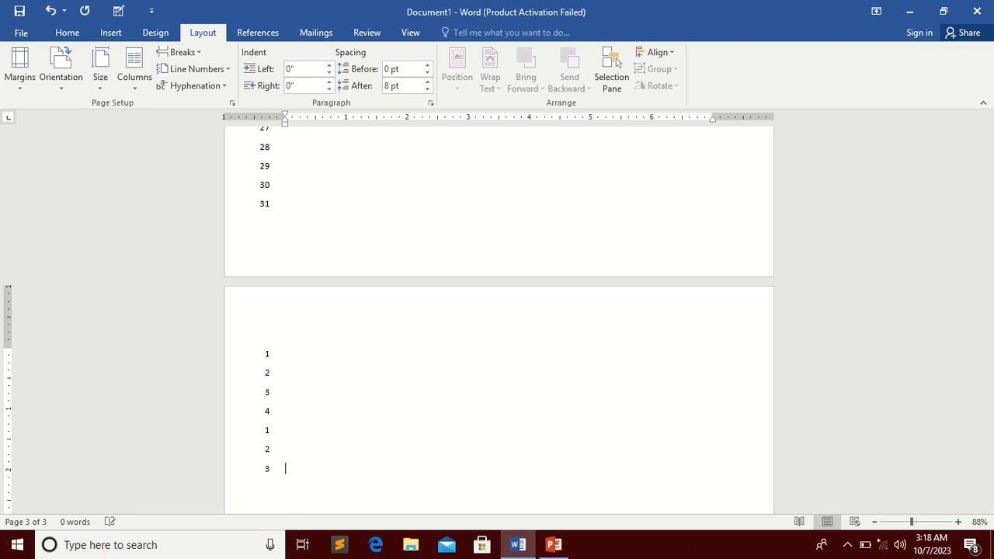
key("Return")
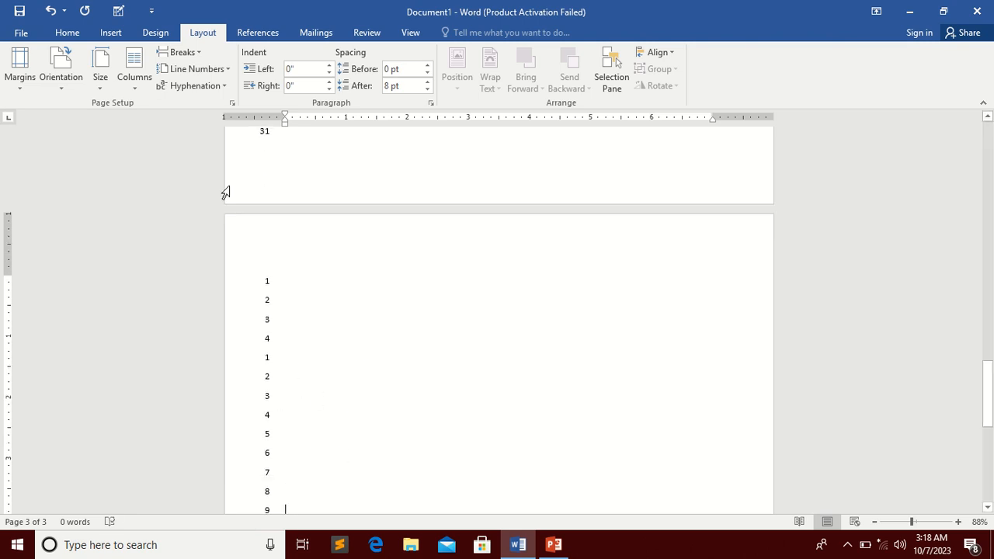
Select the entire document and turn off its line numbering
left_click(216, 69)
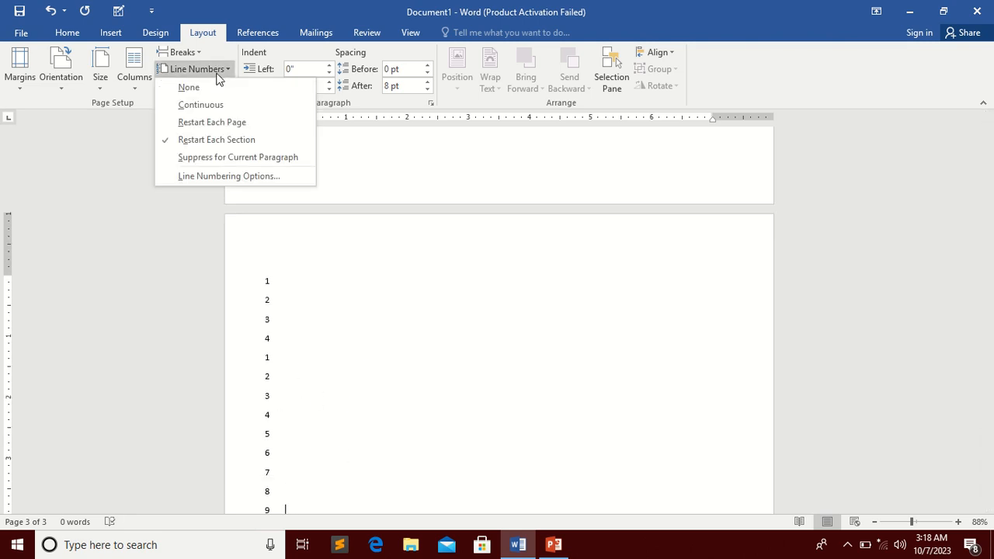
left_click(320, 353)
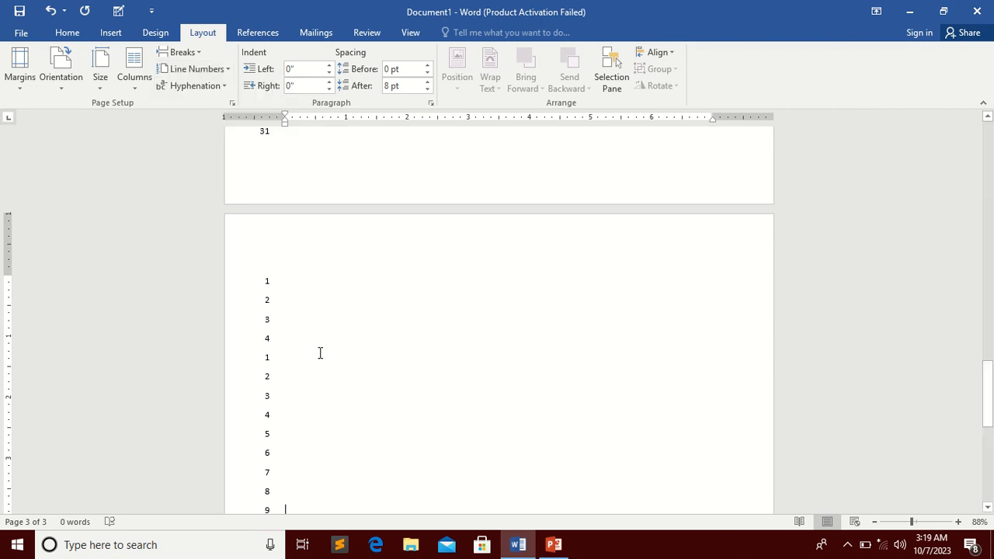
key("ctrl+a")
scroll(248, 142, "up", 3)
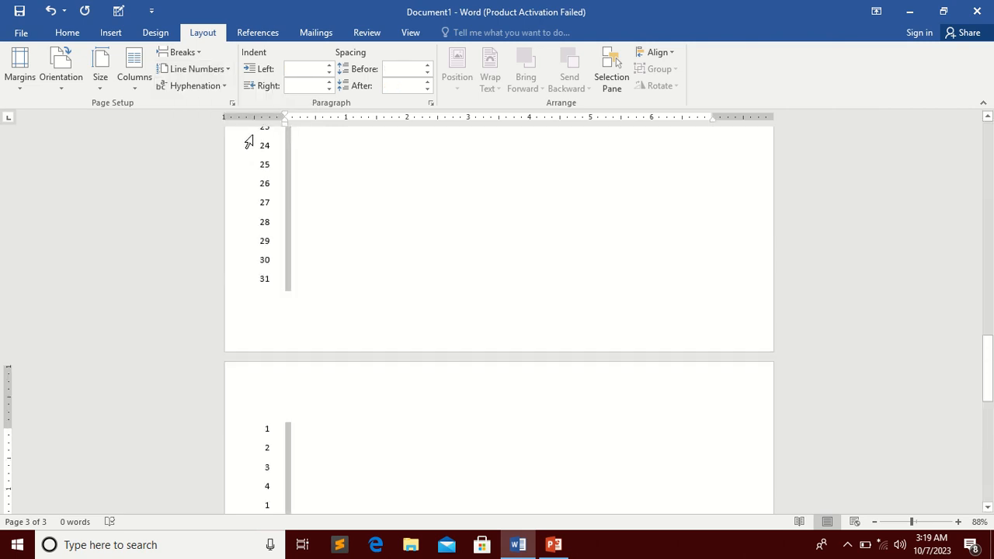
left_click(218, 72)
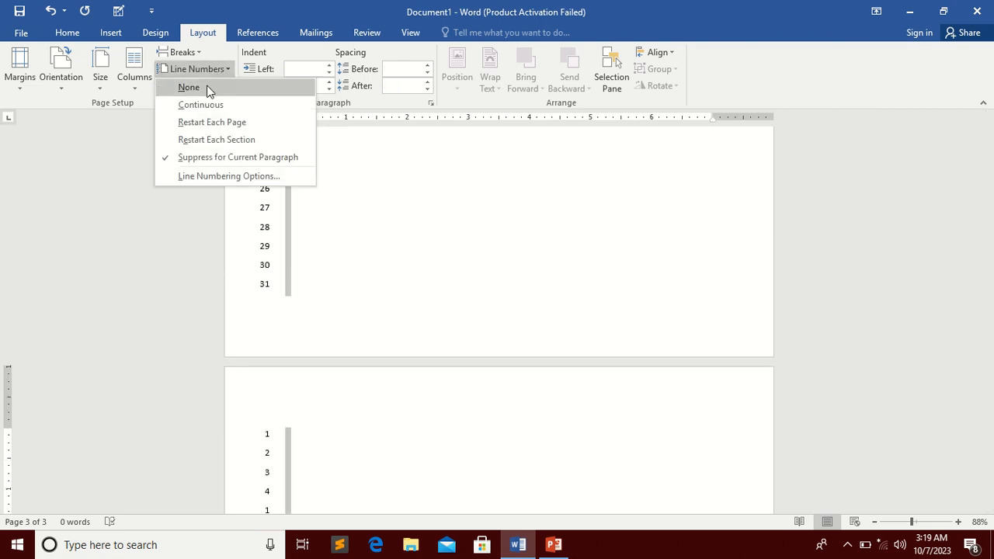
left_click(189, 87)
scroll(349, 322, "up", 5)
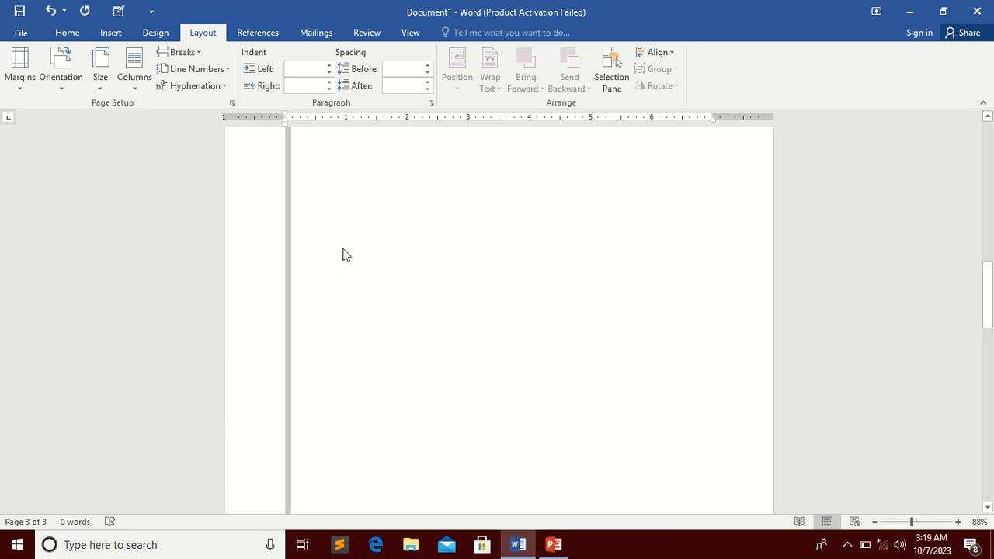
Generate sample paragraphs at the start of the first page with the =rand() function
scroll(341, 241, "up", 15)
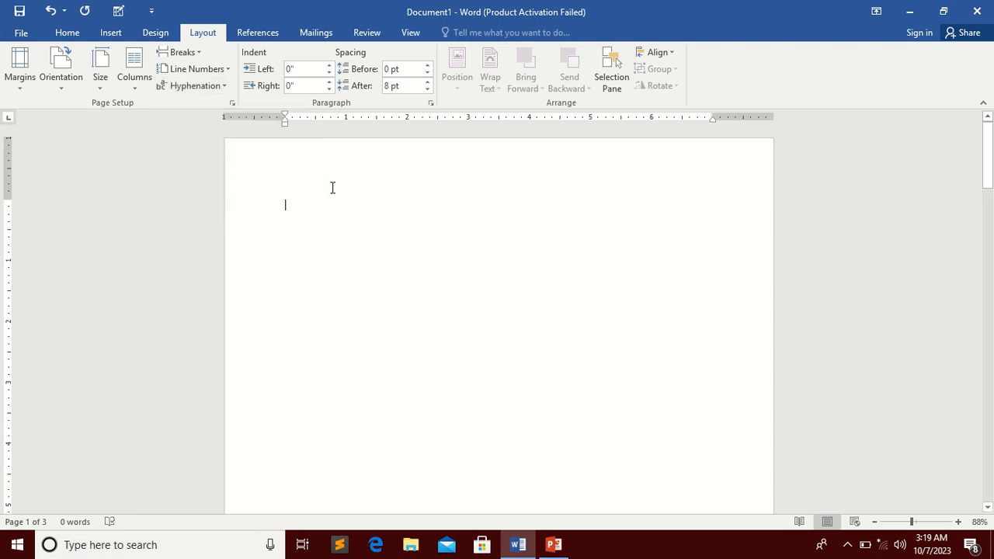
type("=rand(")
key("Return")
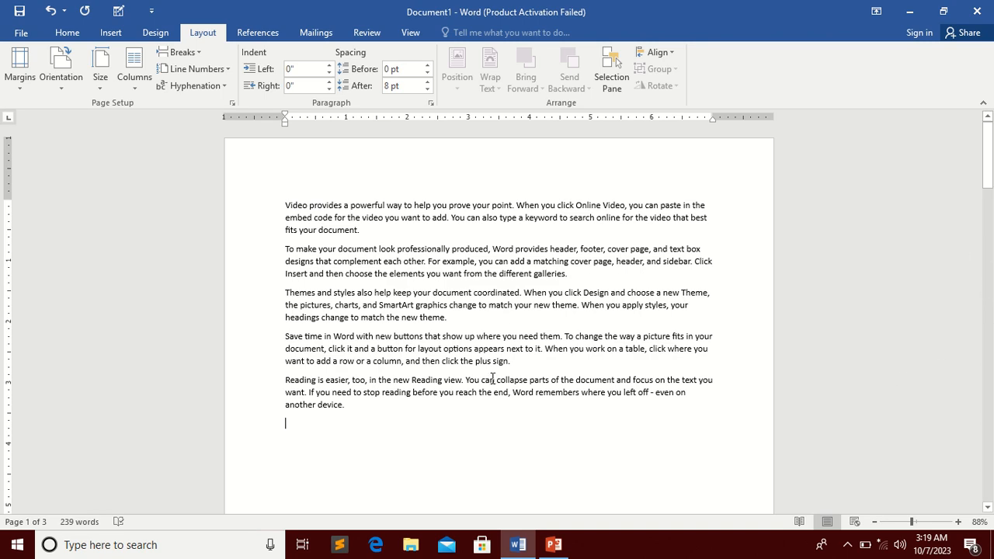
scroll(493, 379, "up", 4, "ctrl")
scroll(571, 312, "up", 3)
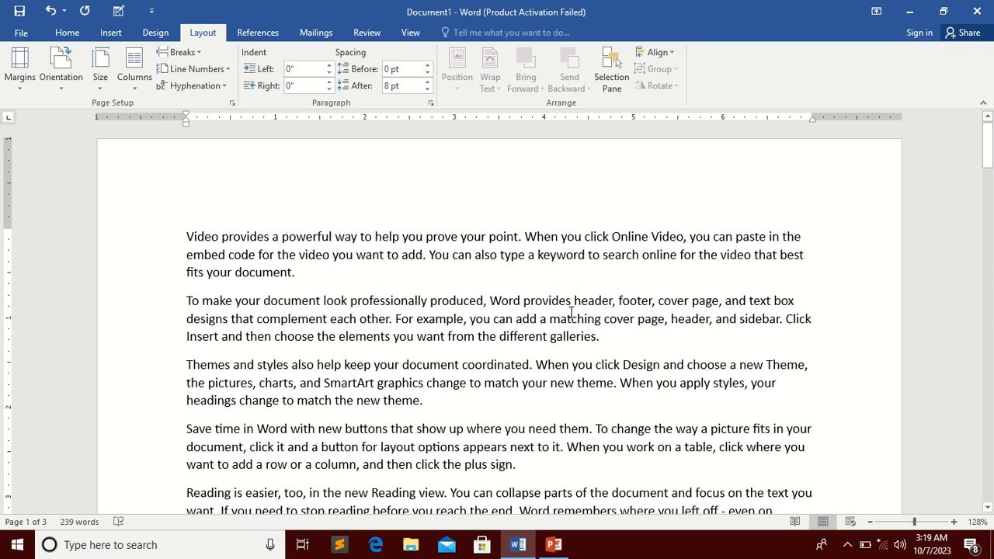
Turn on automatic hyphenation for the sample text
left_click_drag(804, 233, 779, 234)
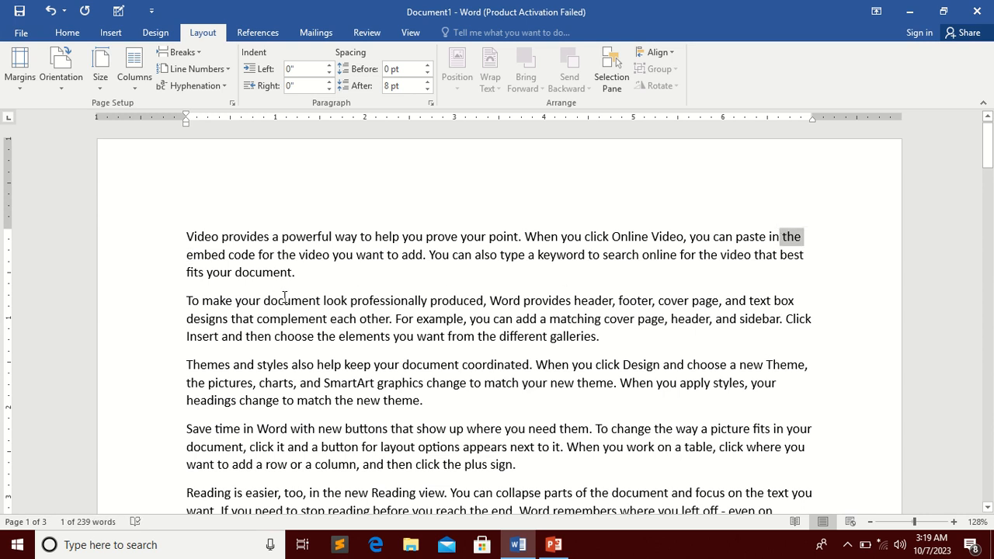
scroll(284, 295, "down", 3)
scroll(281, 307, "up", 3)
scroll(281, 312, "down", 3)
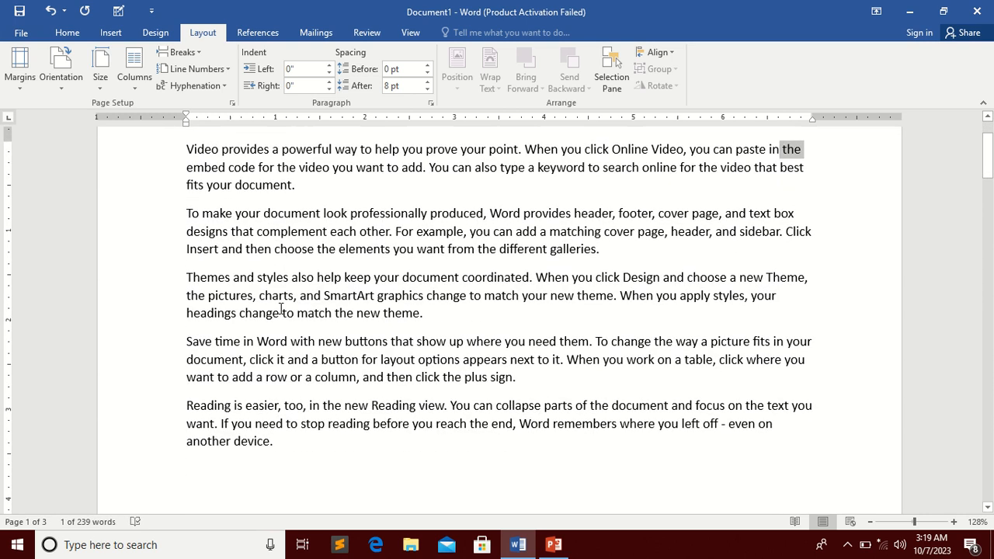
left_click(270, 300)
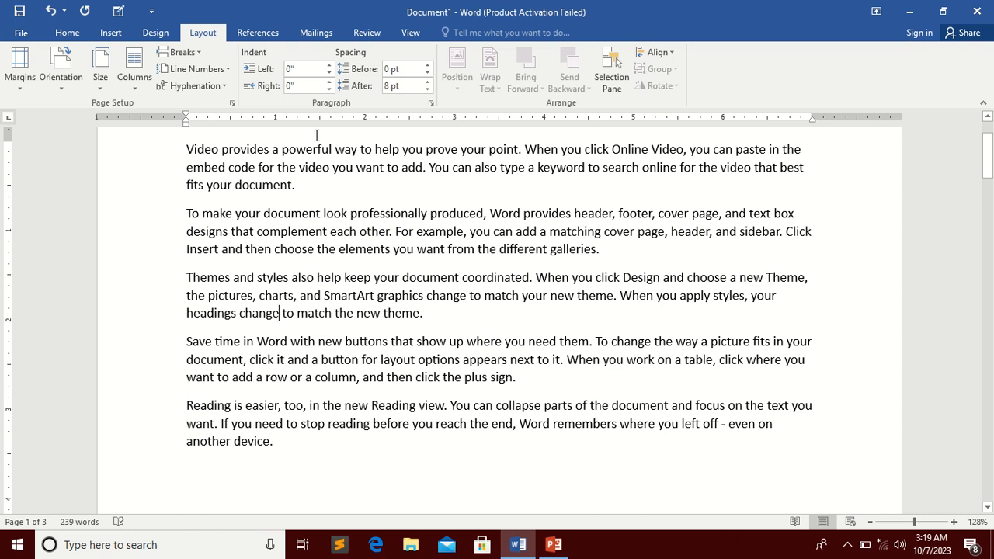
left_click(195, 85)
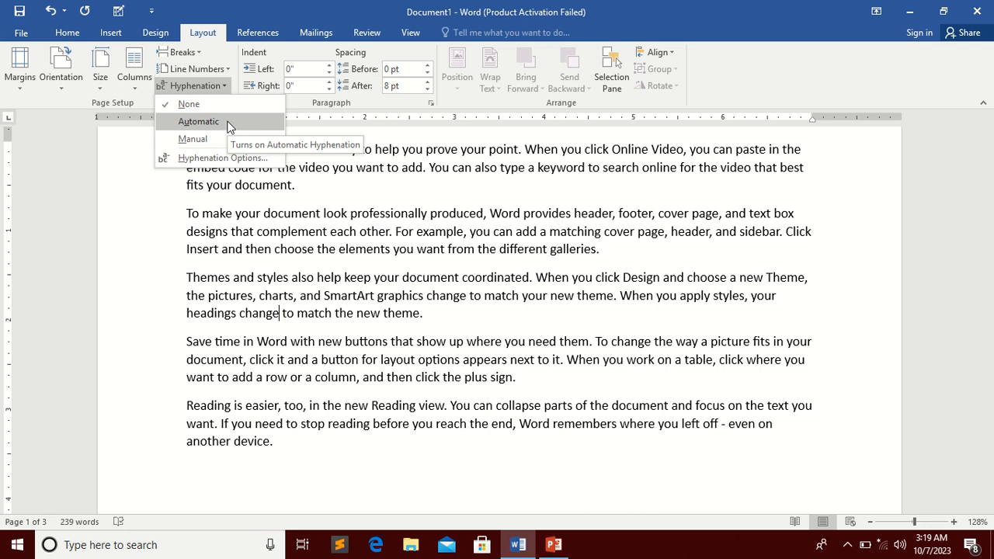
left_click(230, 127)
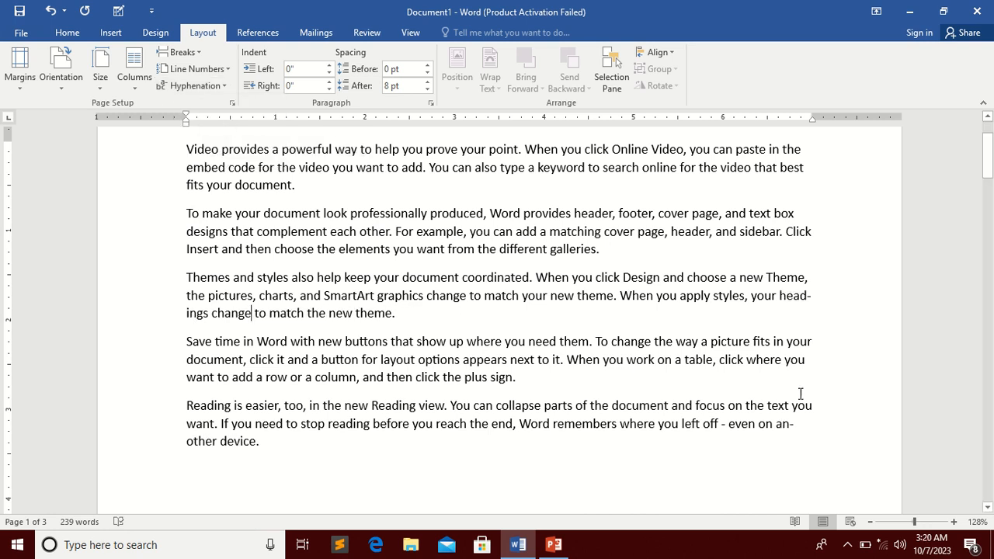
Examine the line endings of the sample paragraphs for hyphenated words, including the split word "headings"
scroll(815, 346, "up", 6)
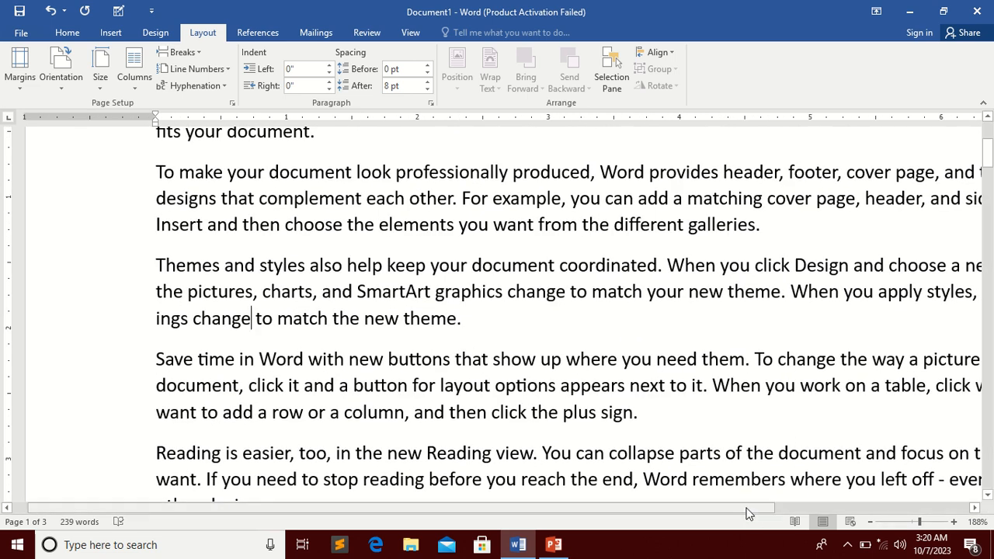
left_click_drag(750, 509, 901, 505)
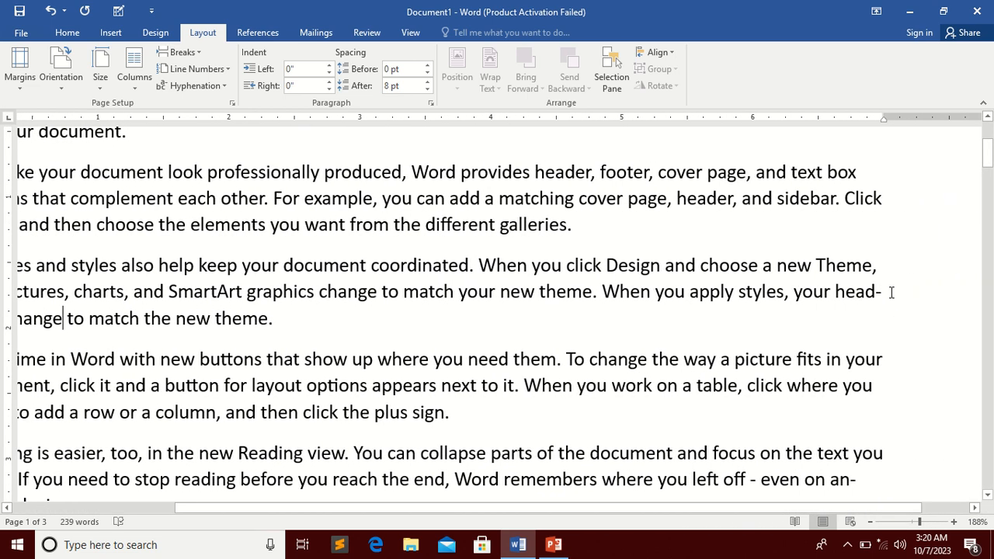
left_click_drag(889, 292, 835, 291)
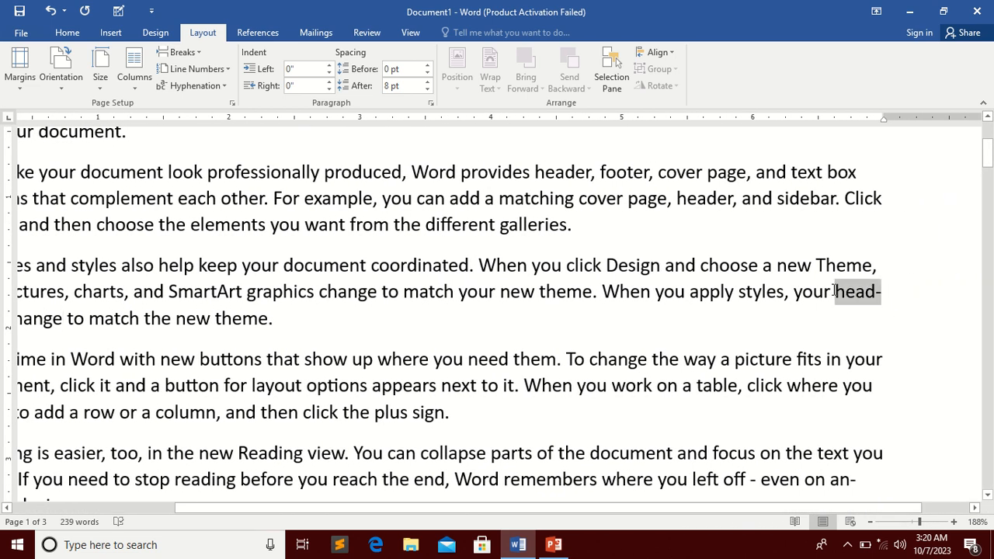
left_click(876, 292)
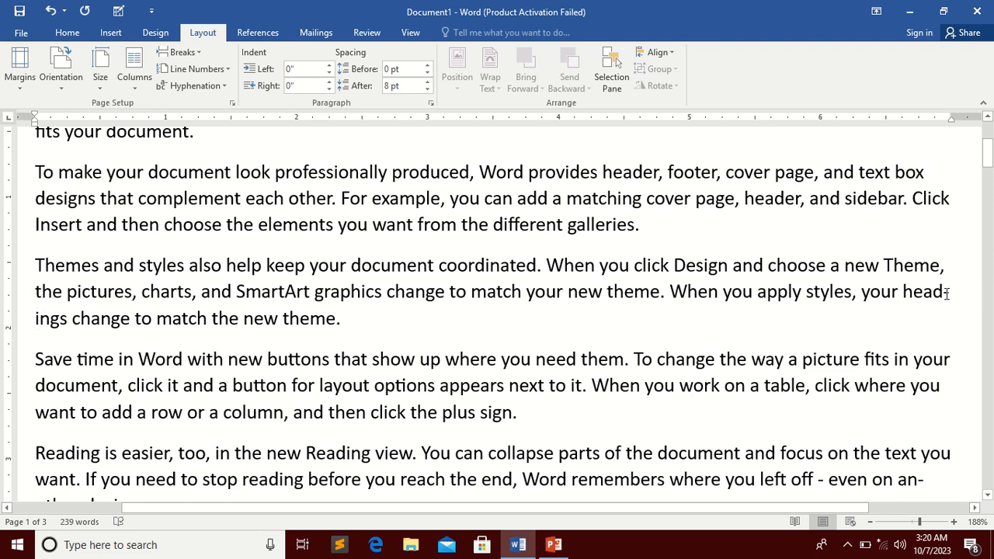
scroll(947, 298, "down", 4)
scroll(947, 304, "up", 4)
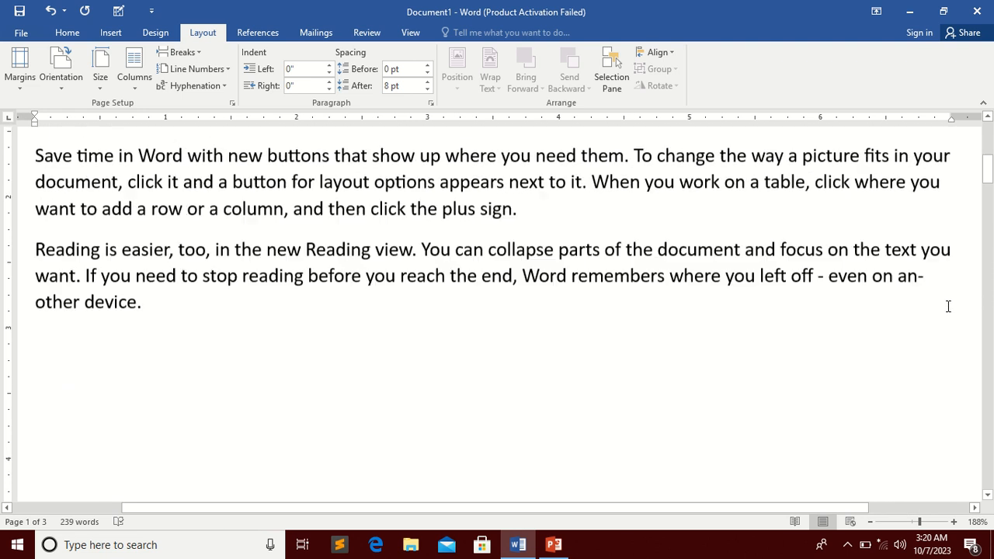
scroll(947, 305, "up", 3)
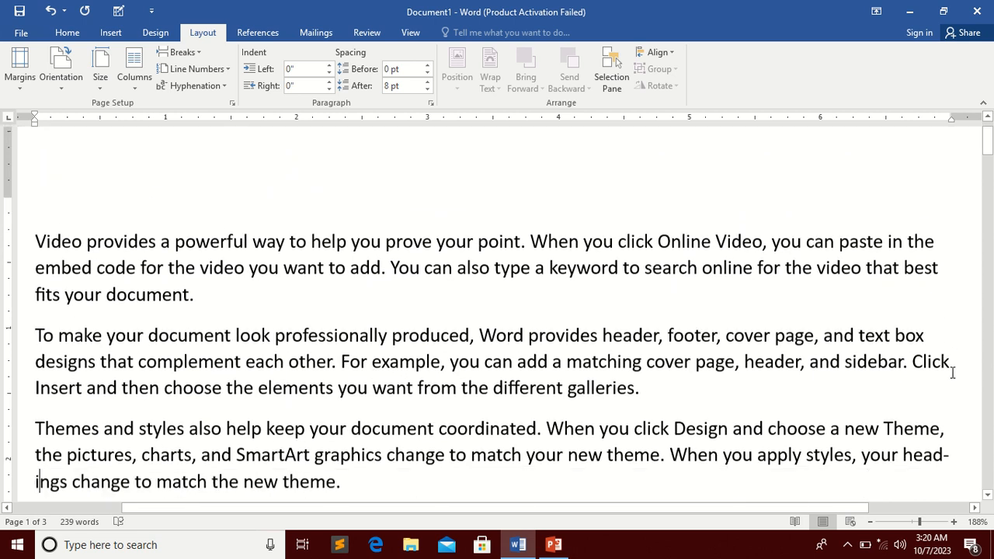
scroll(942, 376, "down", 2)
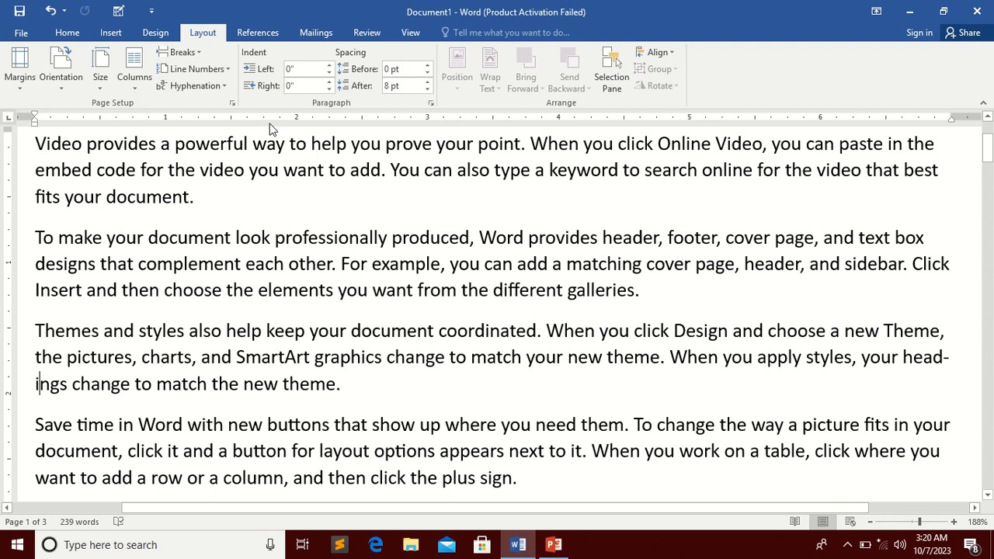
Set the document's hyphenation to None and check the word "headings" in the third paragraph
left_click(222, 91)
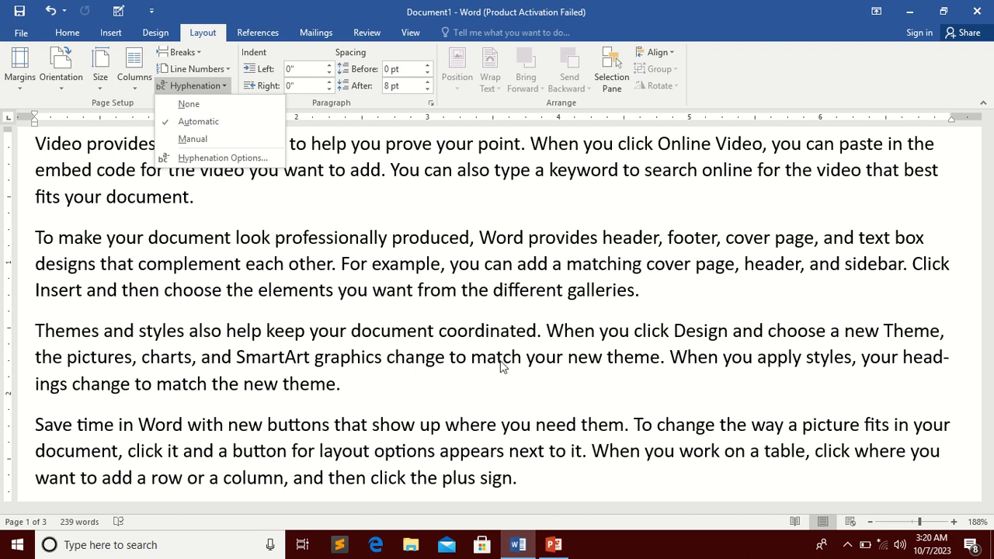
left_click(223, 105)
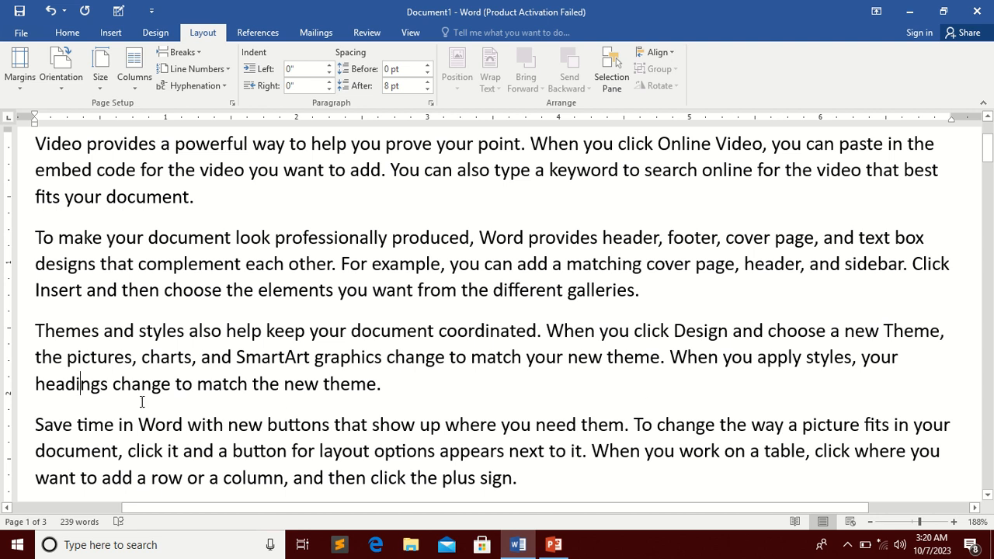
left_click_drag(37, 383, 107, 383)
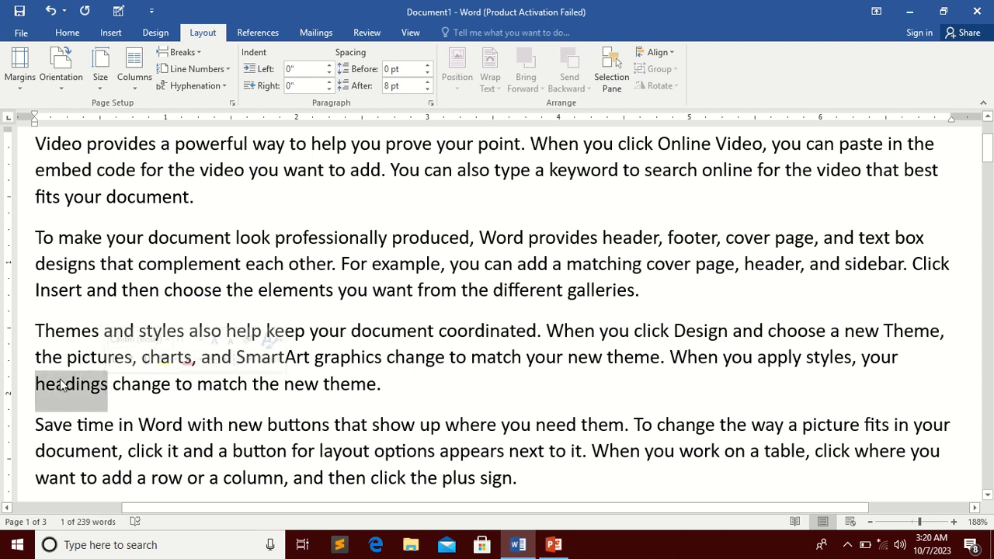
left_click(147, 289)
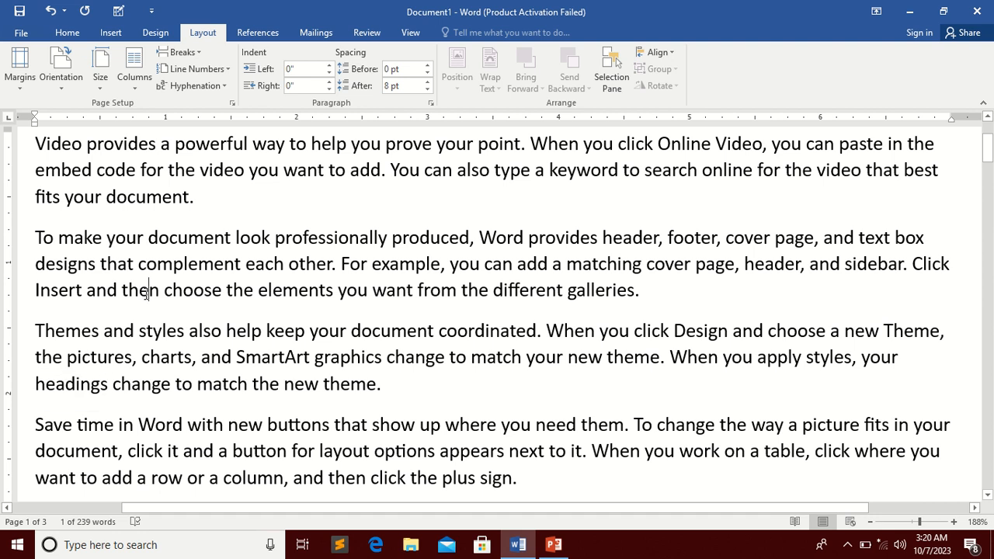
Try splitting "you" at the end of the fourth paragraph's second line with a typed hyphen, and remove the hyphen again
left_click(220, 87)
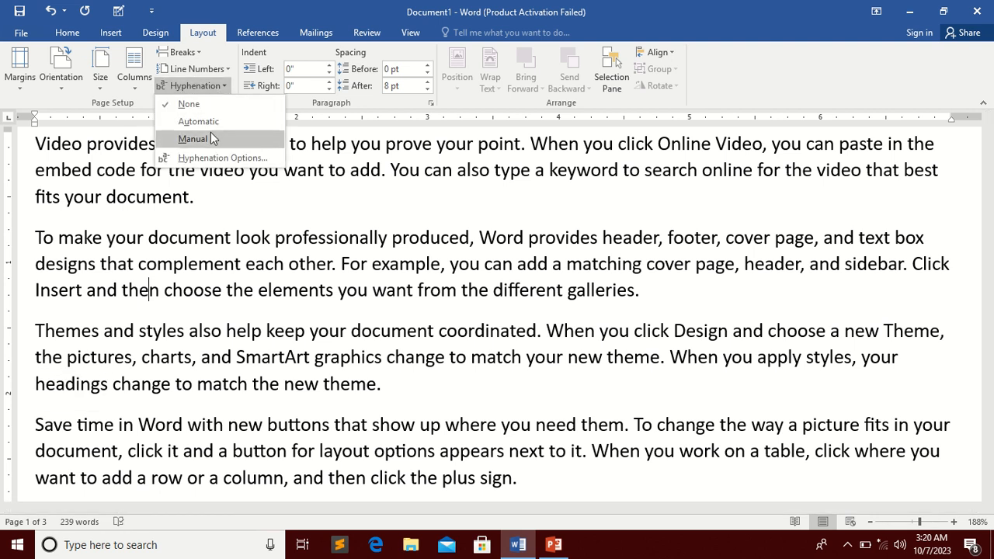
left_click(201, 297)
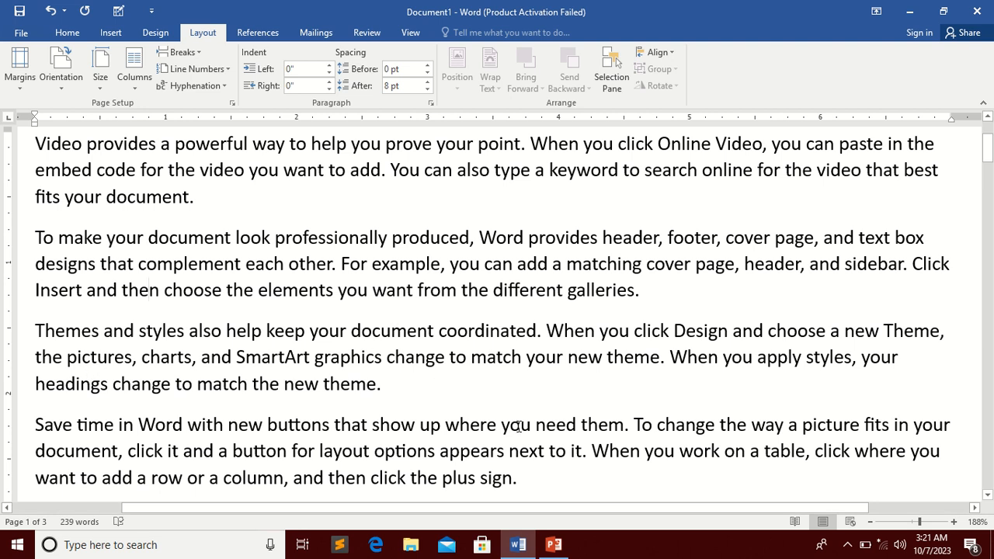
left_click(932, 452)
type("-")
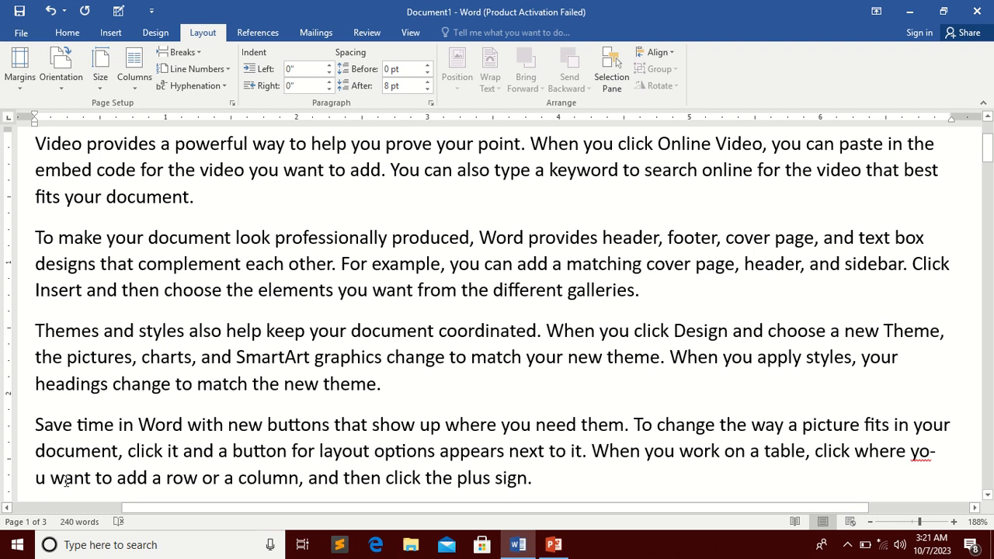
key("BackSpace")
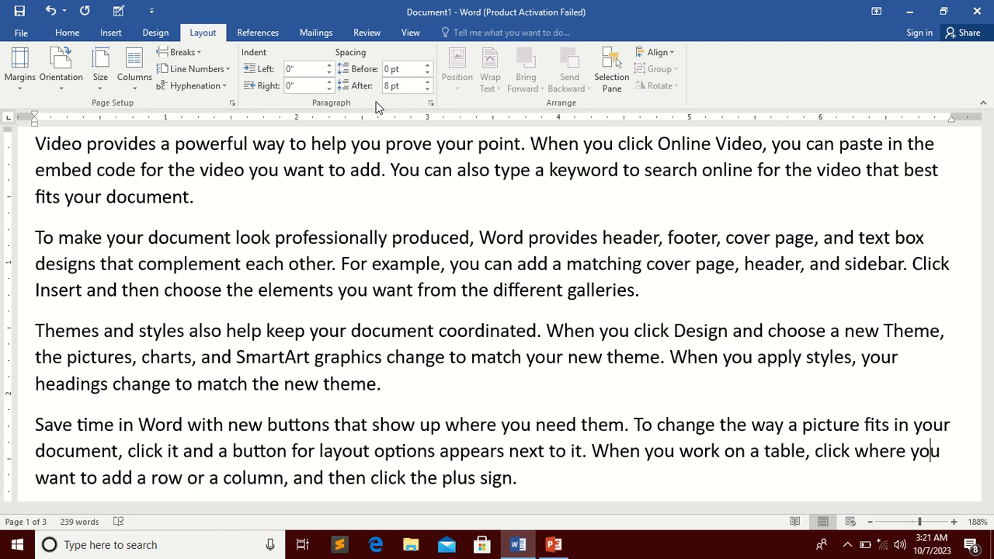
Draw a rectangle about 1.59" wide and 1.08" high over the middle of the first three paragraphs
left_click(53, 35)
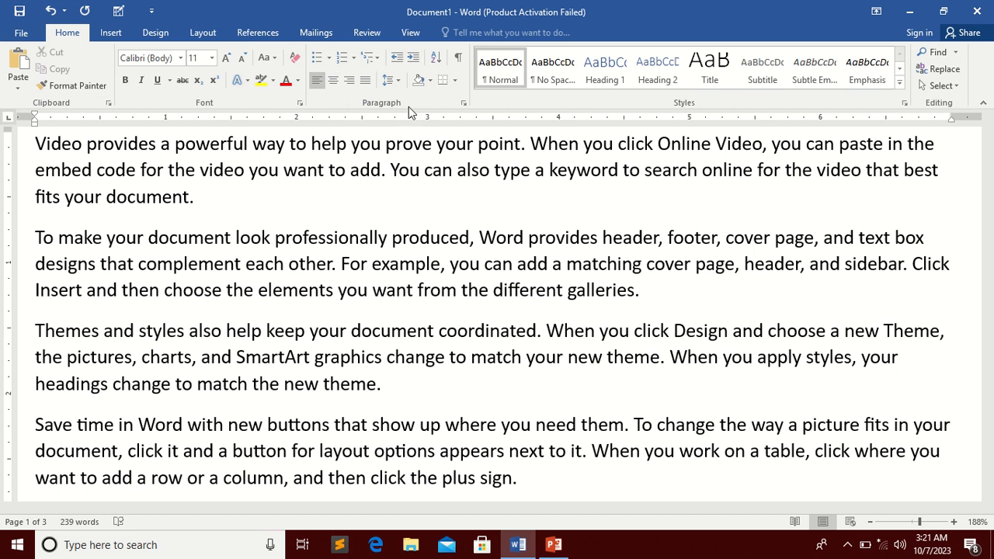
left_click(198, 34)
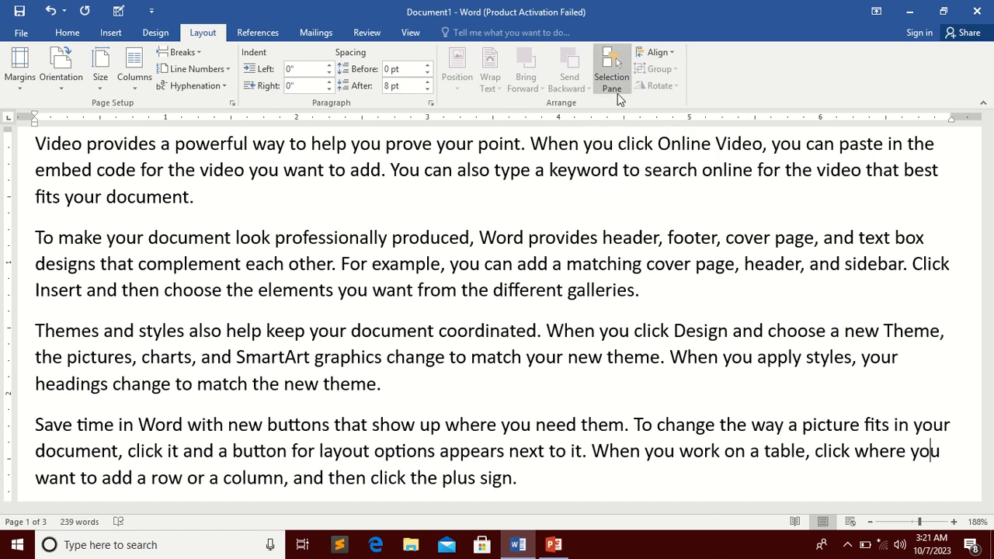
left_click(101, 37)
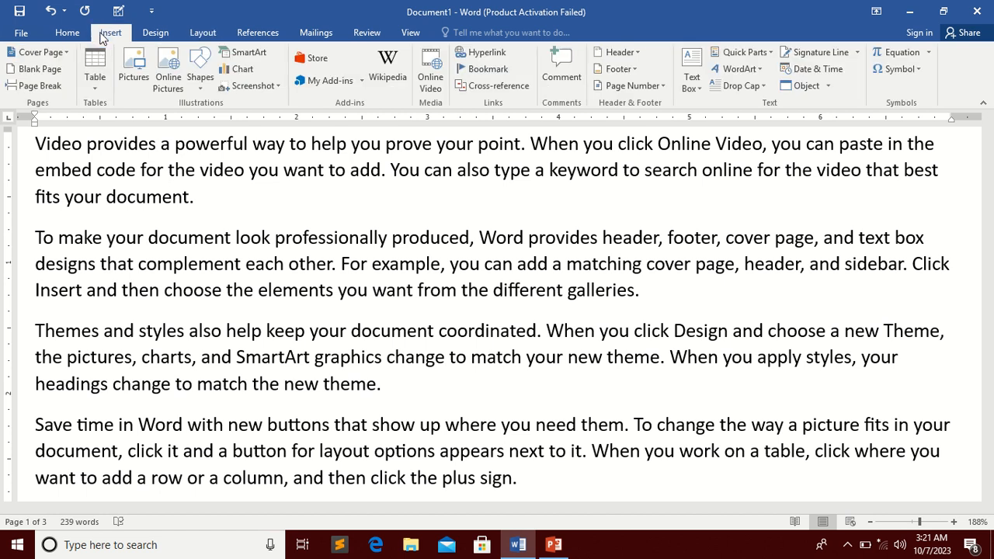
left_click(198, 82)
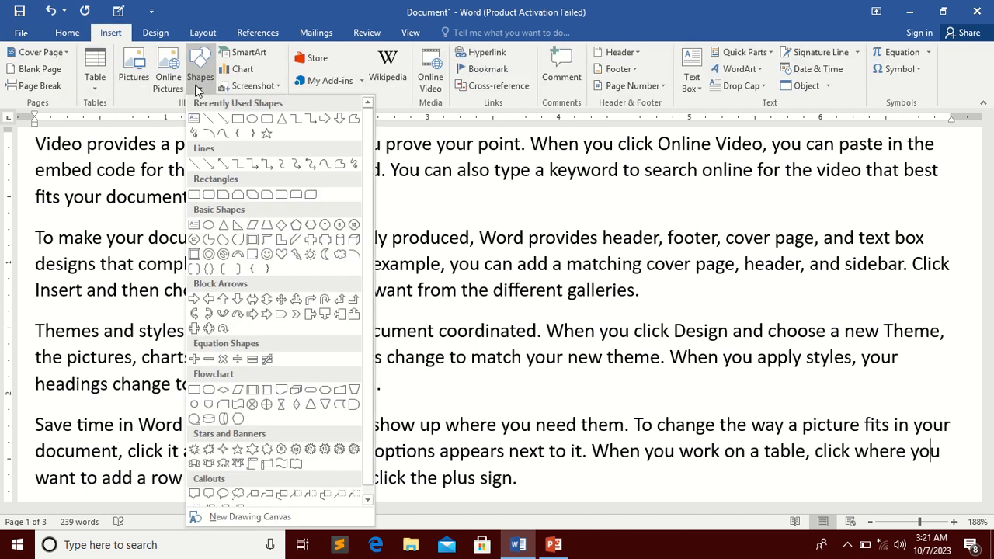
left_click(238, 118)
mouse_move(335, 196)
left_mouse_down()
mouse_move(396, 246)
mouse_move(545, 338)
left_mouse_up()
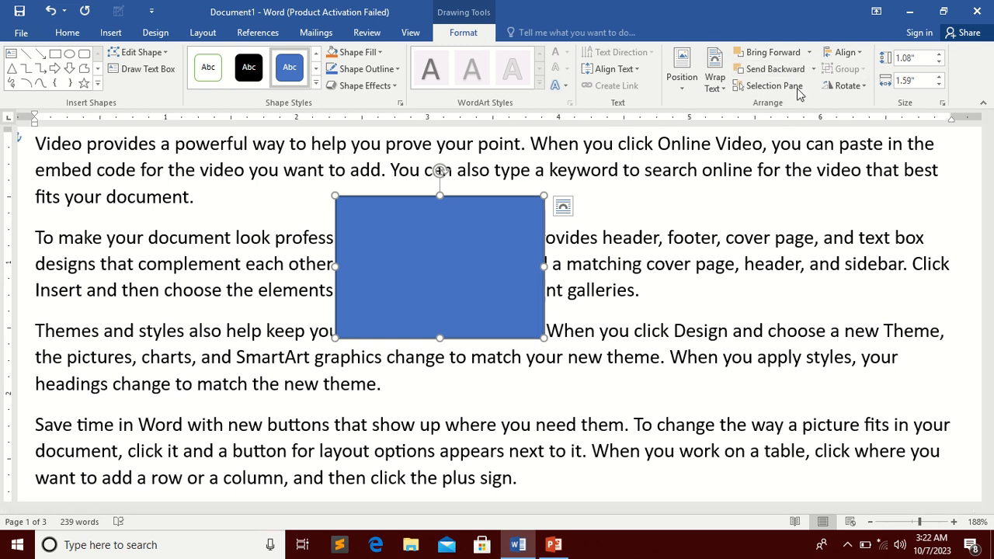
Remove the rectangle from the page
left_click(208, 35)
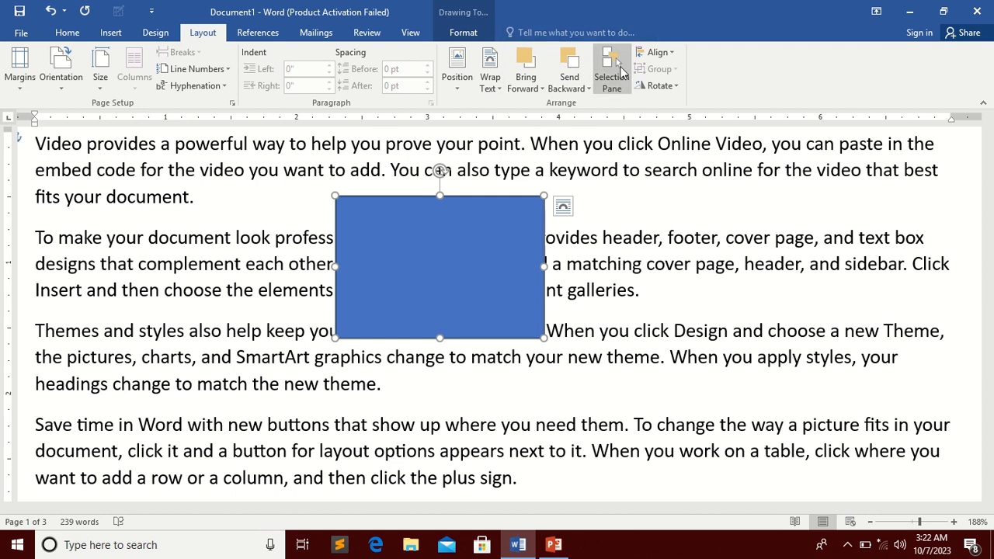
right_click(494, 207)
left_click(525, 221)
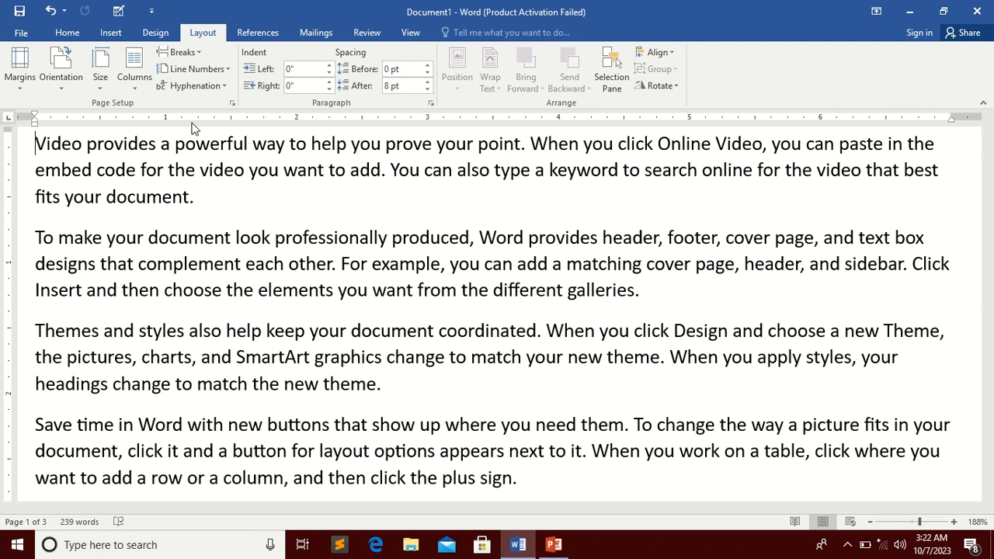
left_click(259, 35)
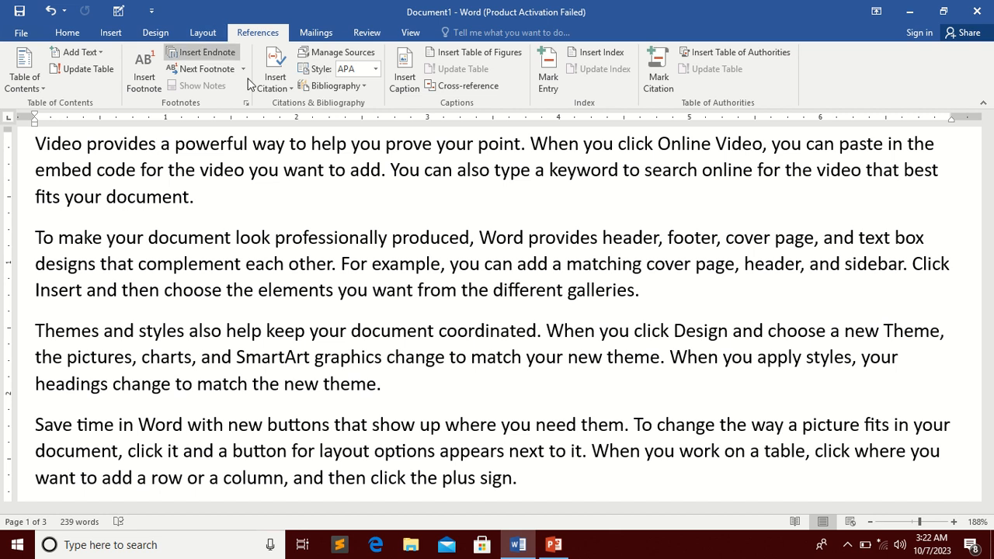
mouse_move(379, 2)
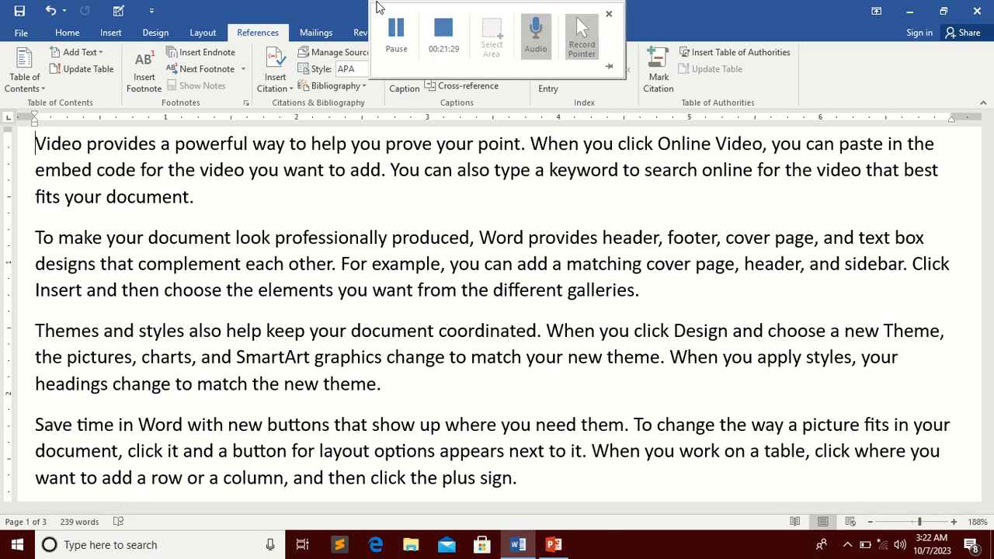